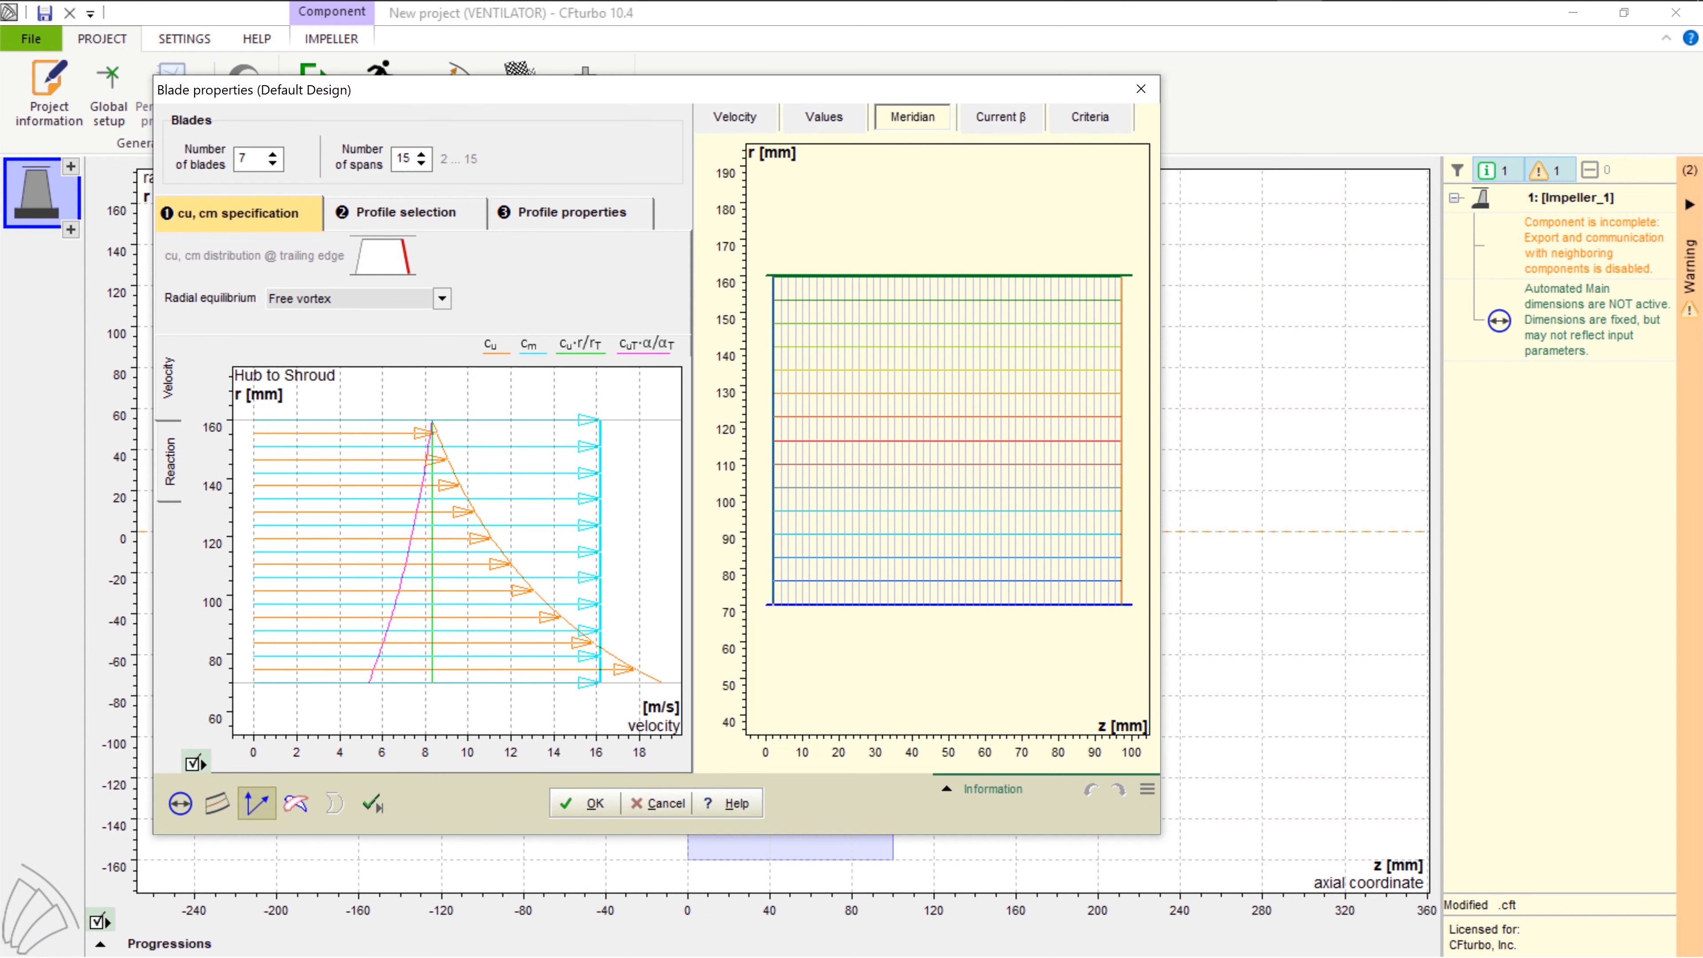
# Set the number of impeller blades to 5
pyautogui.doubleClick(243, 159)
pyautogui.write('8')
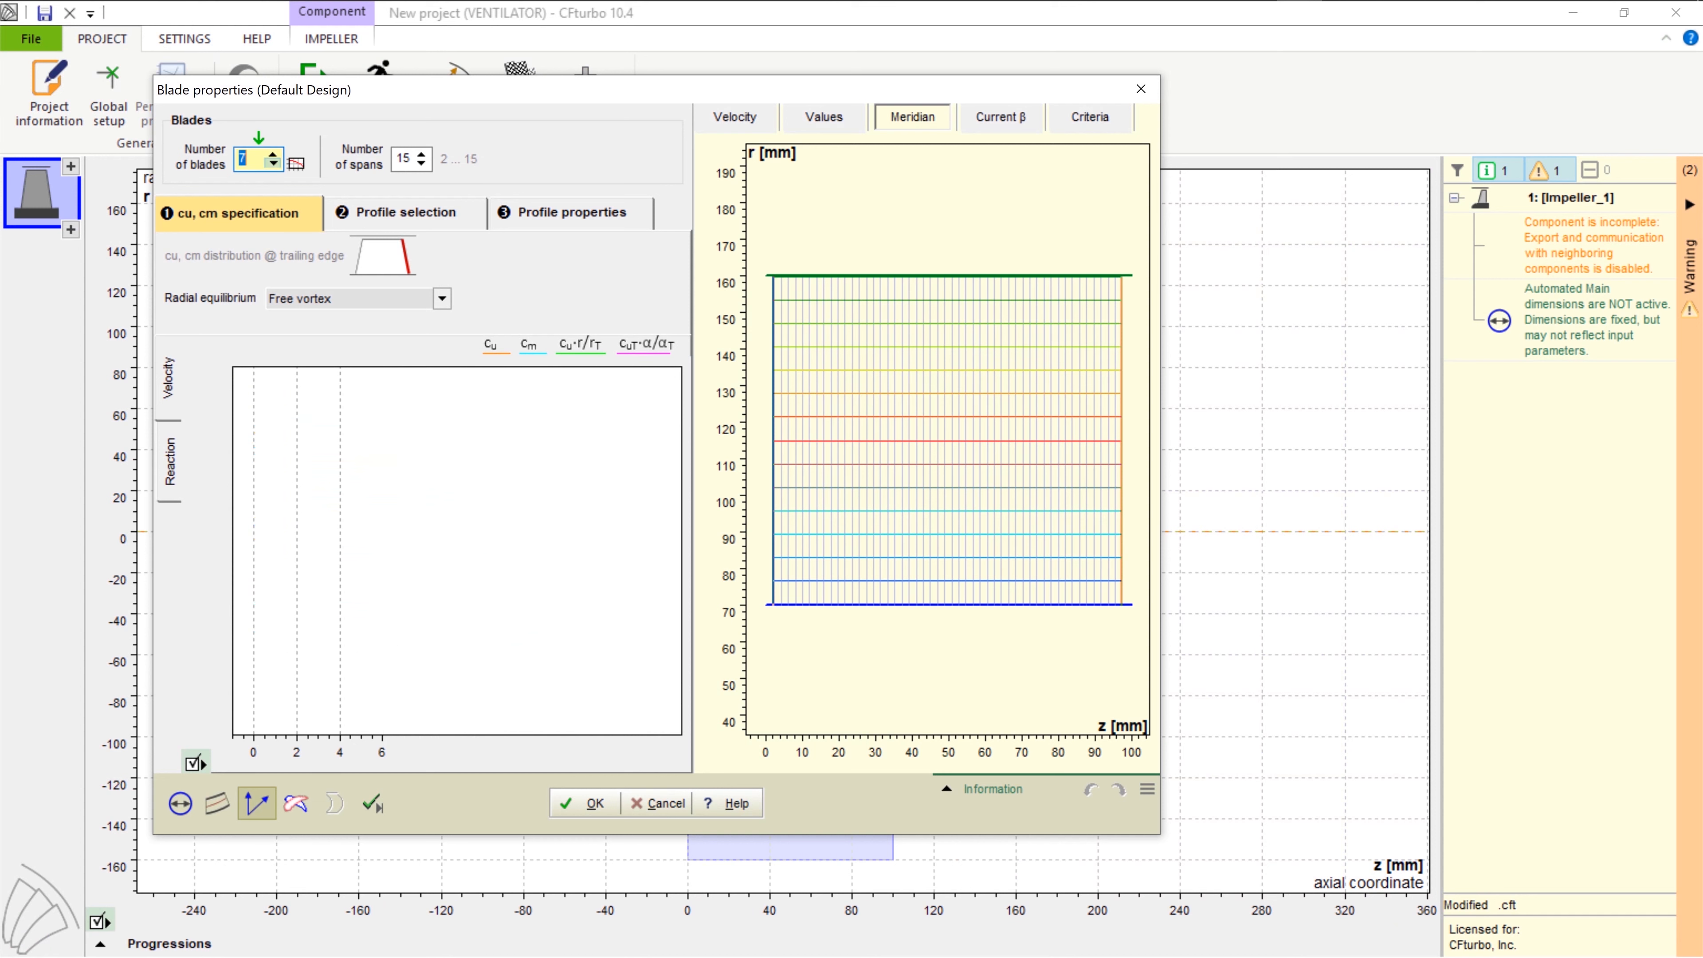
pyautogui.click(272, 163)
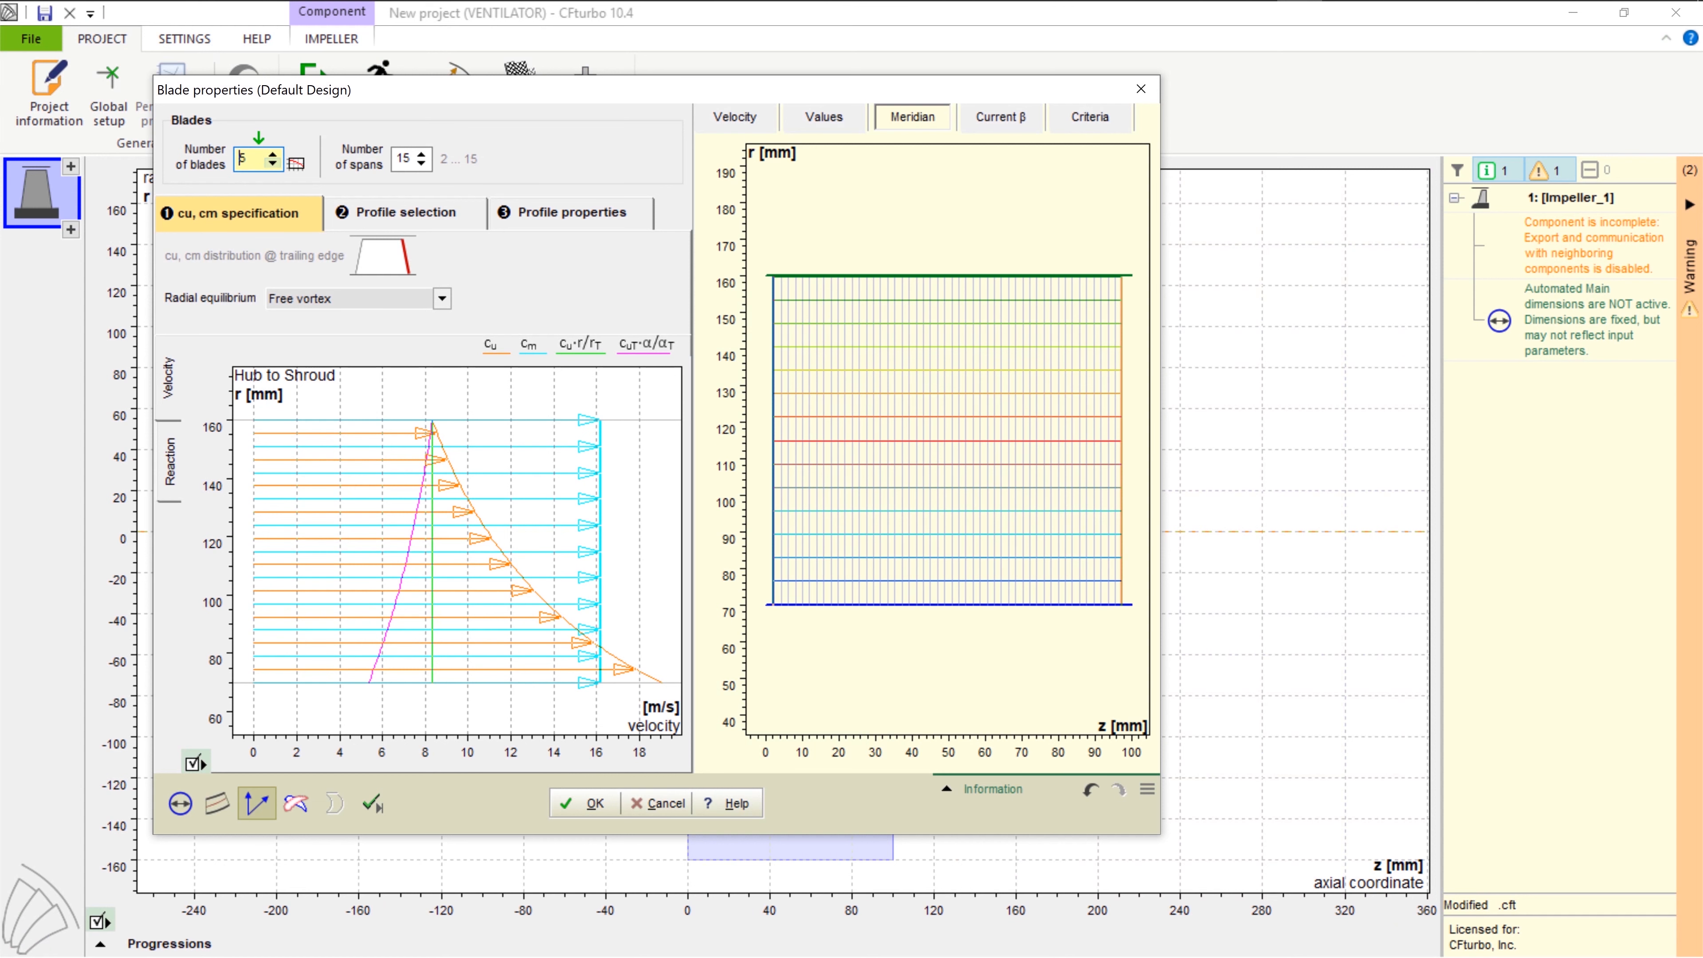
# Change the radial equilibrium to Variable load and reshape the cu distribution to about 8.3 m/s at the hub and 10.9 m/s at the shroud
pyautogui.click(349, 298)
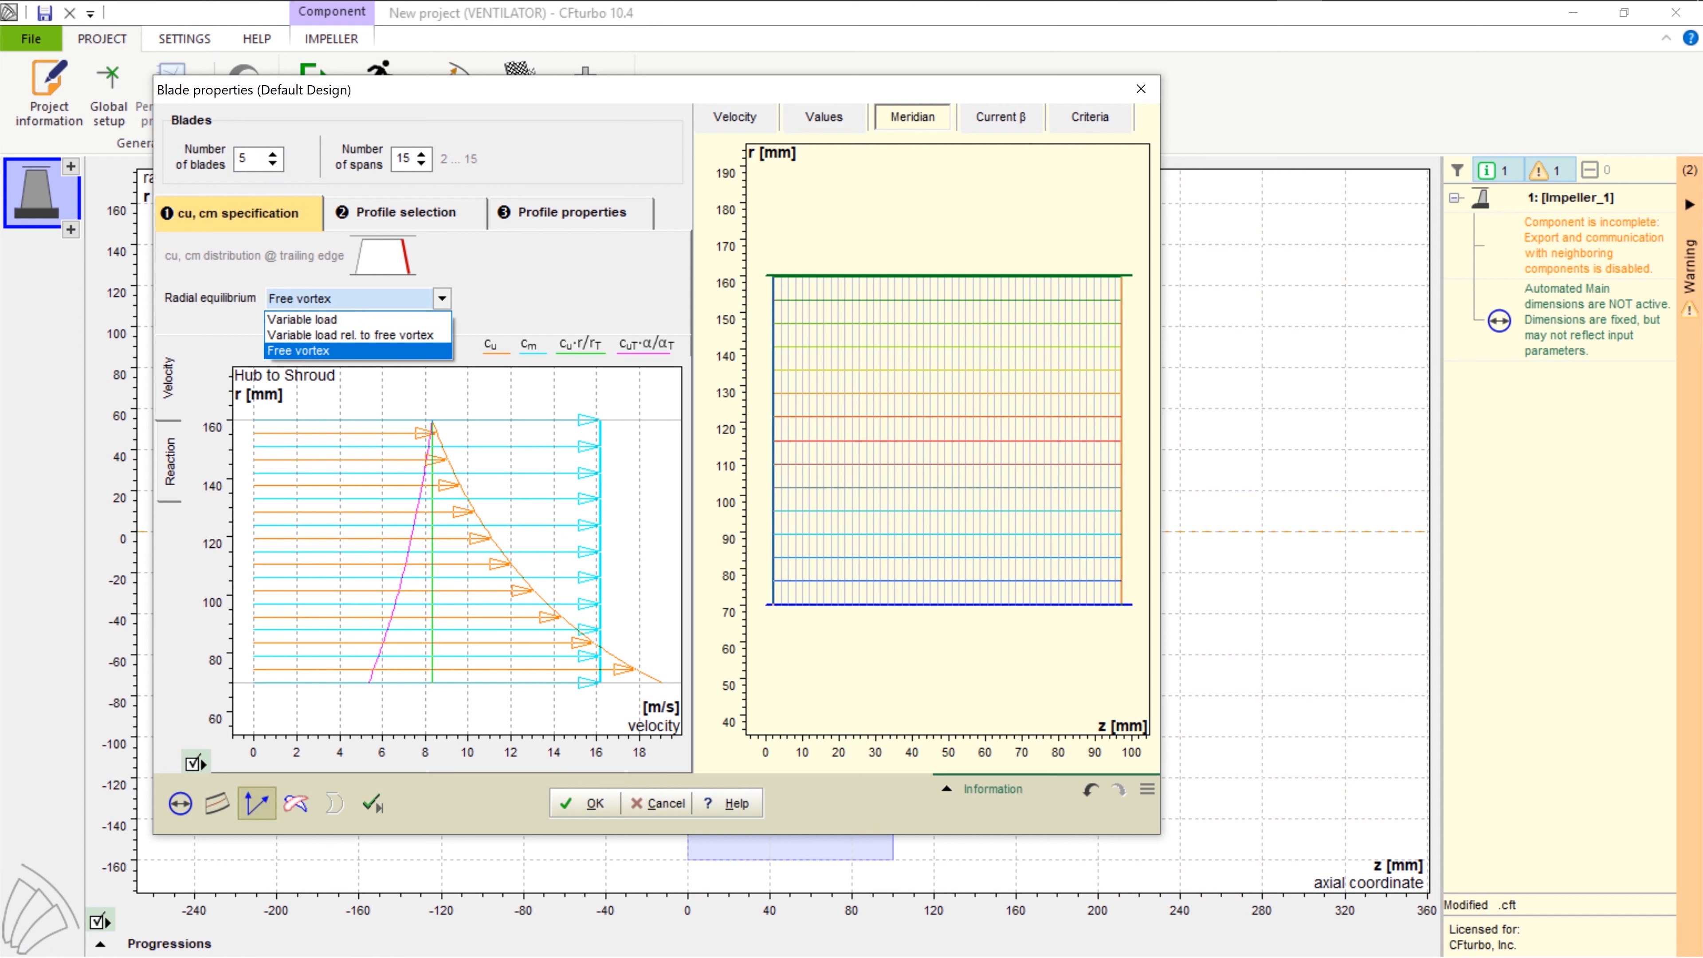
pyautogui.click(302, 319)
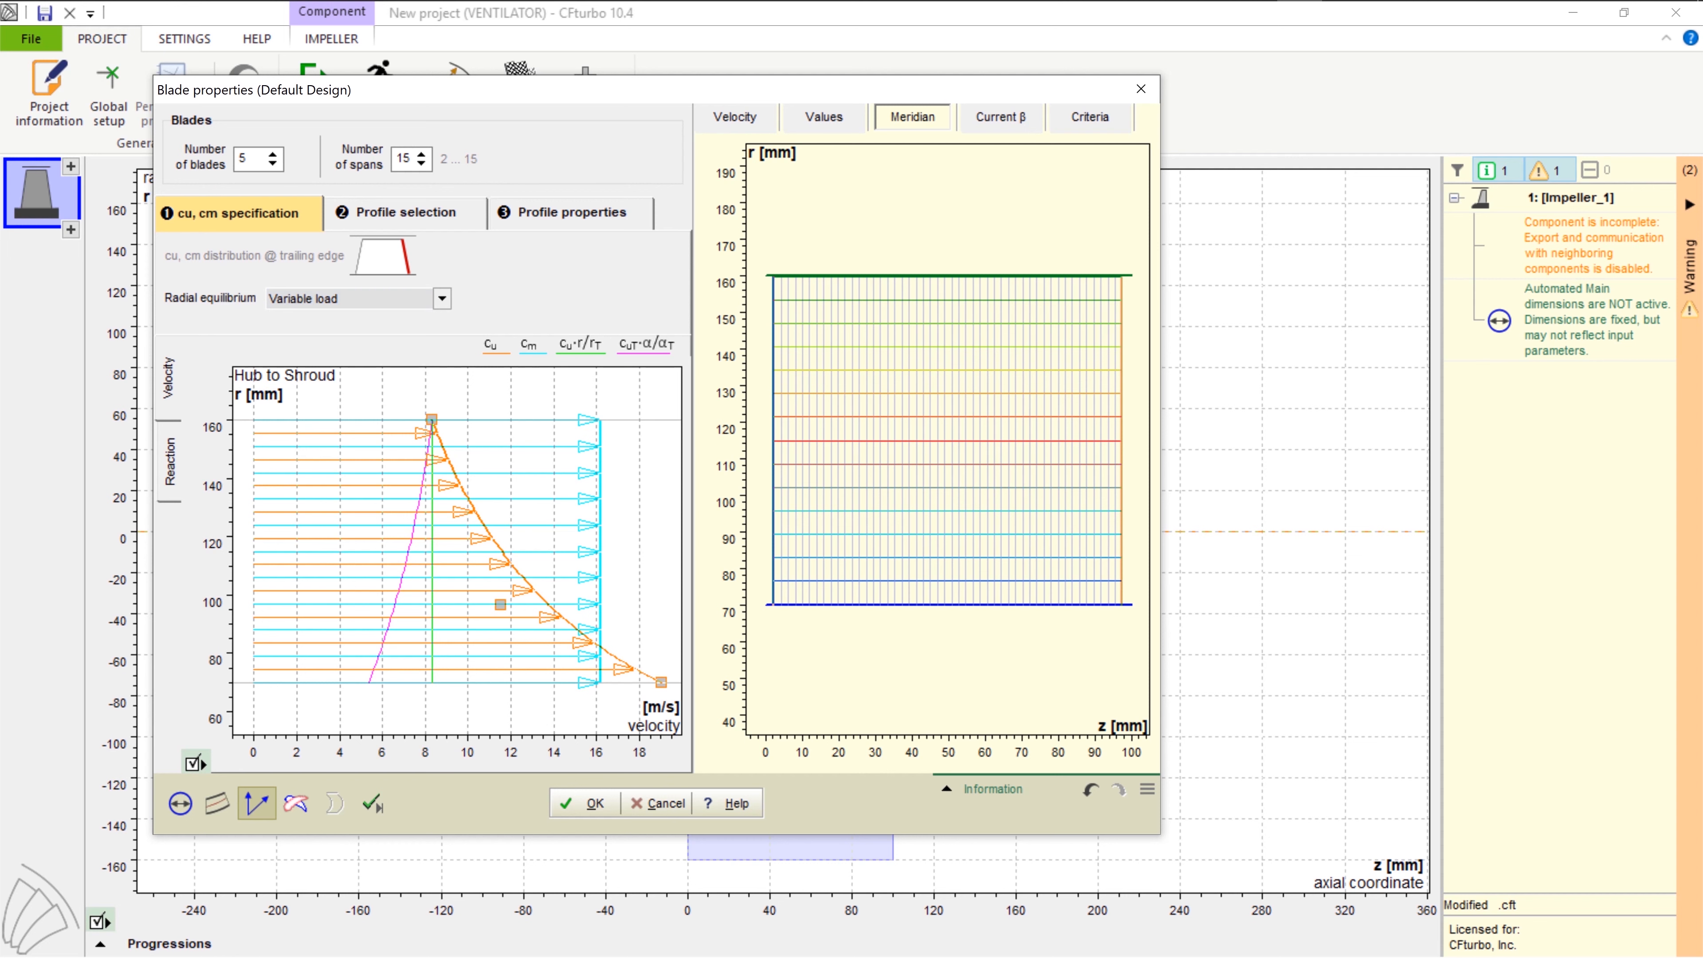
pyautogui.moveTo(661, 682); pyautogui.dragTo(432, 682)
pyautogui.moveTo(431, 419); pyautogui.dragTo(486, 419)
# Assign the NACA 6509 profile to the hub span in the profile selection
pyautogui.click(405, 212)
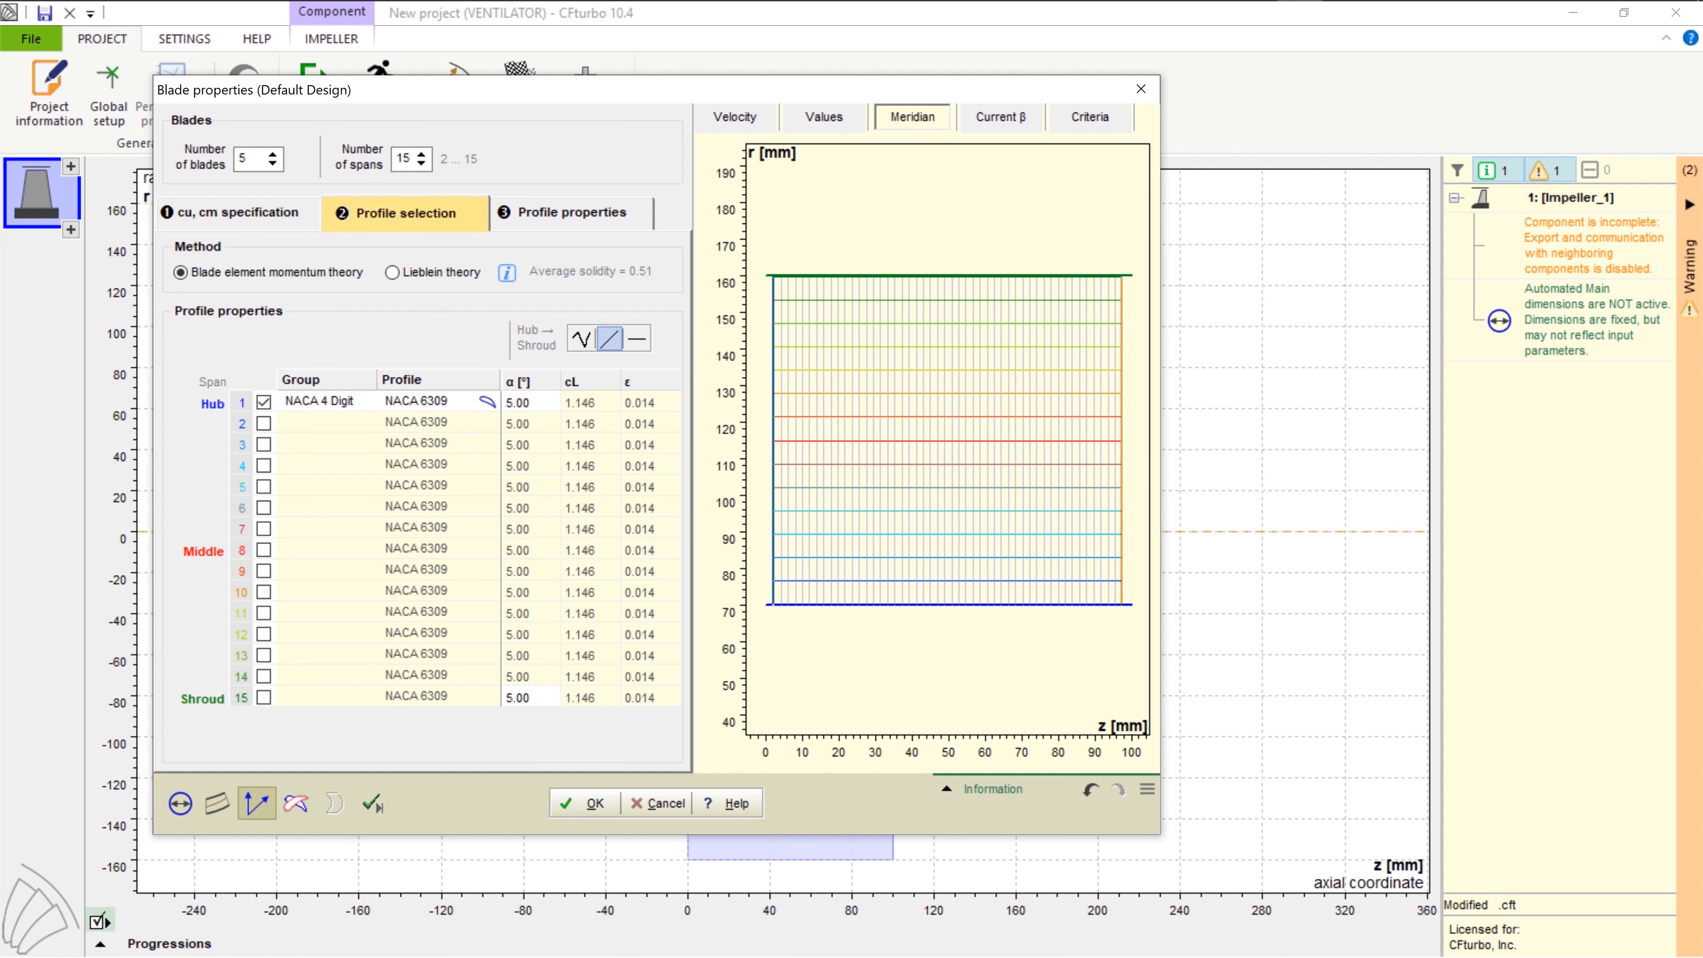
pyautogui.click(488, 401)
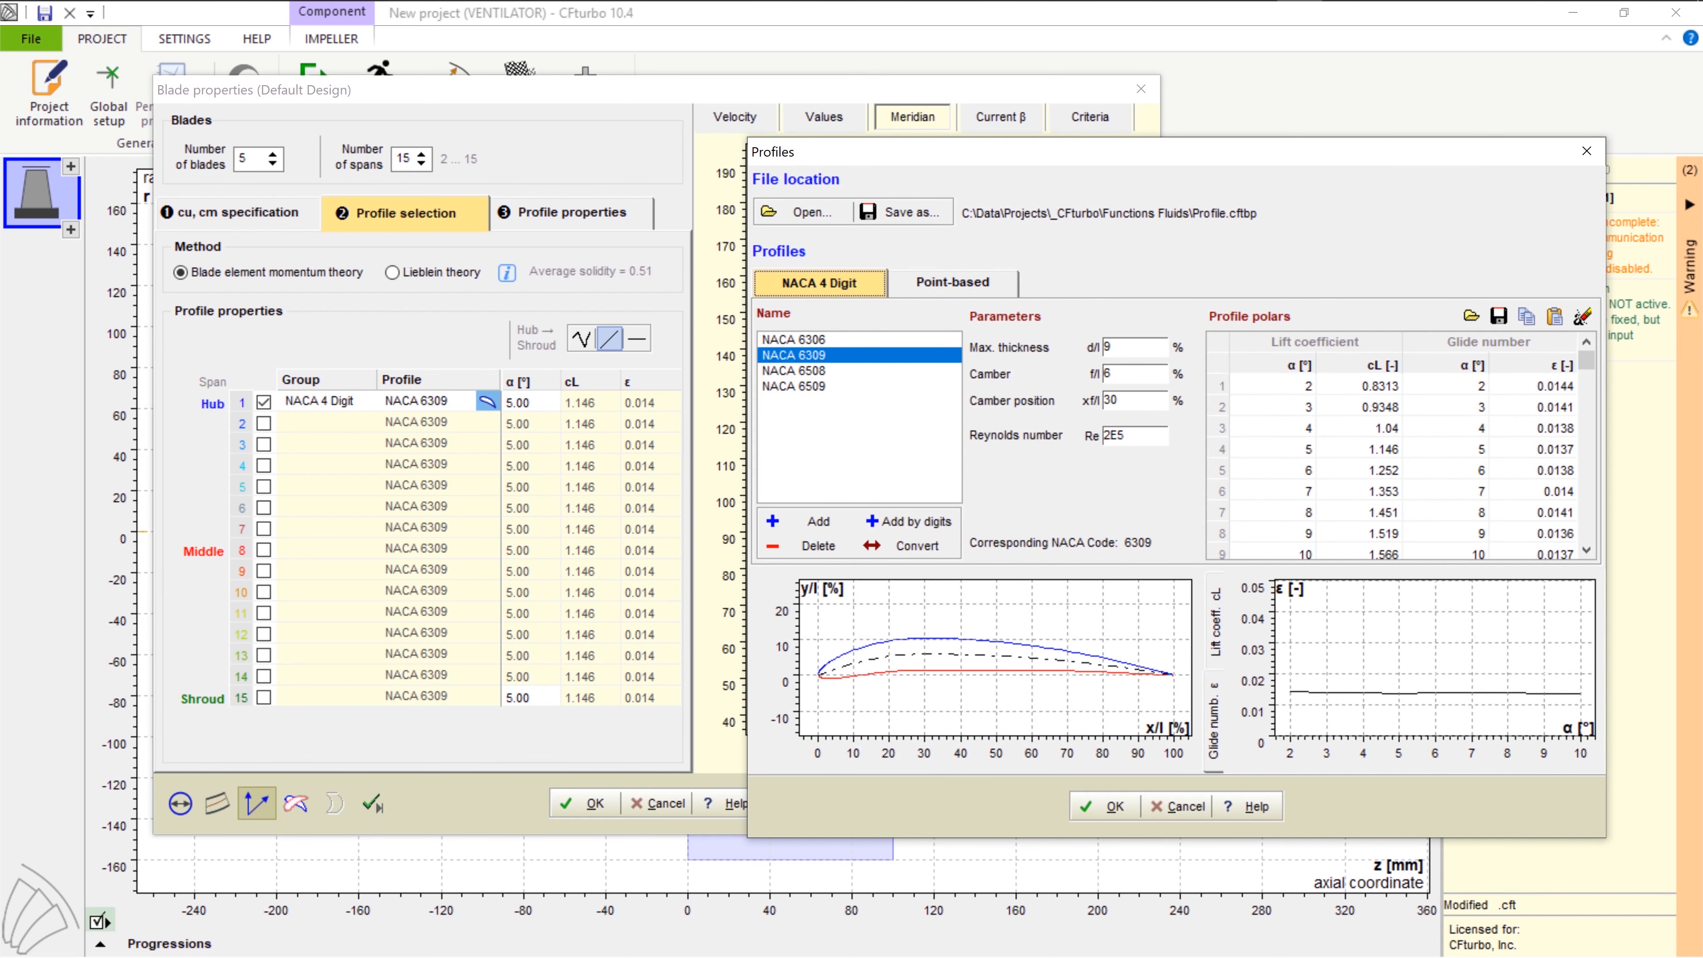
pyautogui.click(794, 371)
pyautogui.click(794, 386)
pyautogui.click(952, 282)
pyautogui.click(819, 283)
pyautogui.click(794, 386)
pyautogui.click(1103, 806)
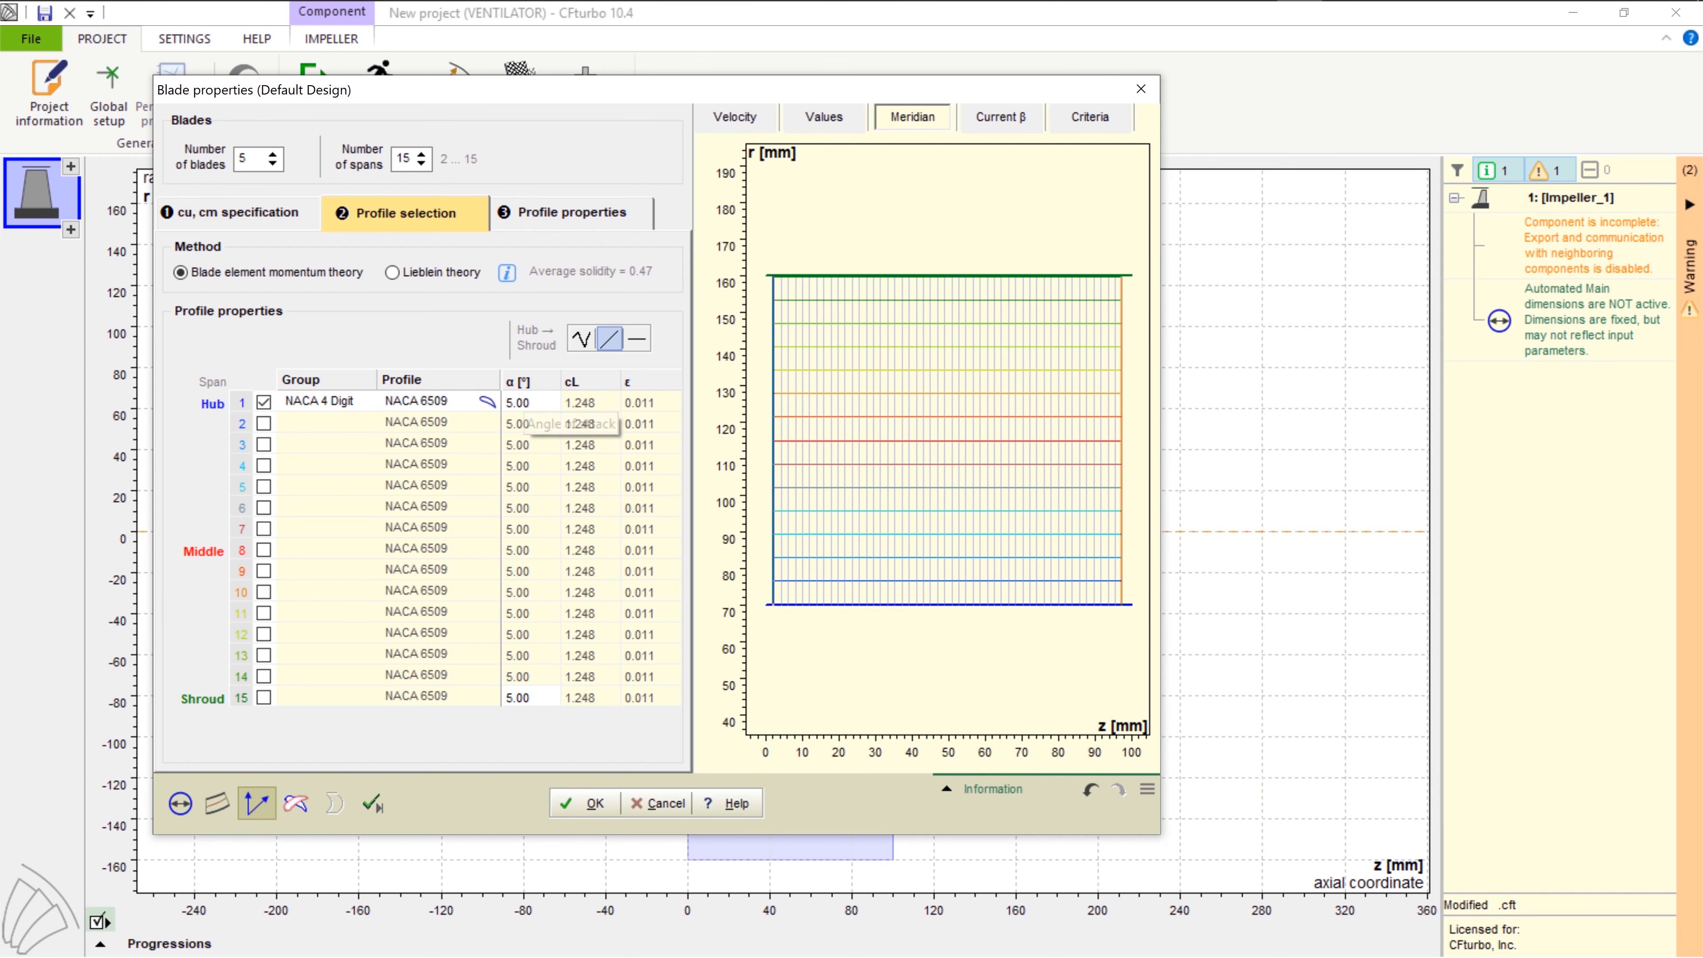
# Review the calculated profile properties, velocity triangles, span values, blade angle curves and the solidity criterion
pyautogui.click(571, 213)
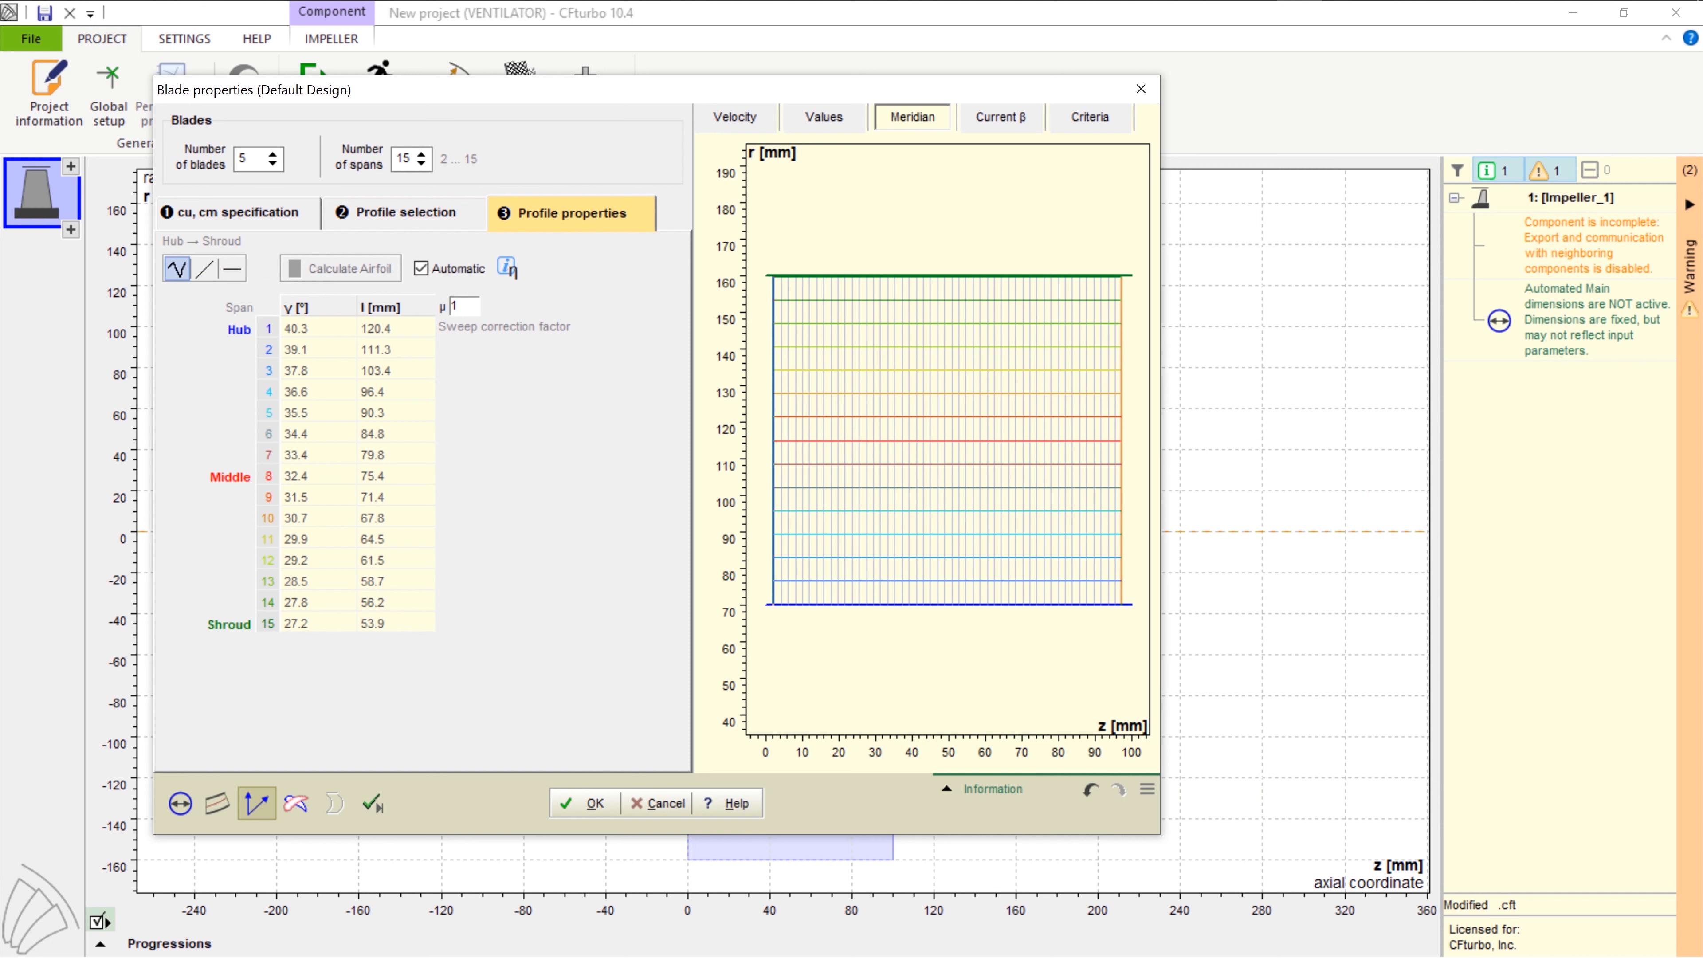
pyautogui.click(735, 118)
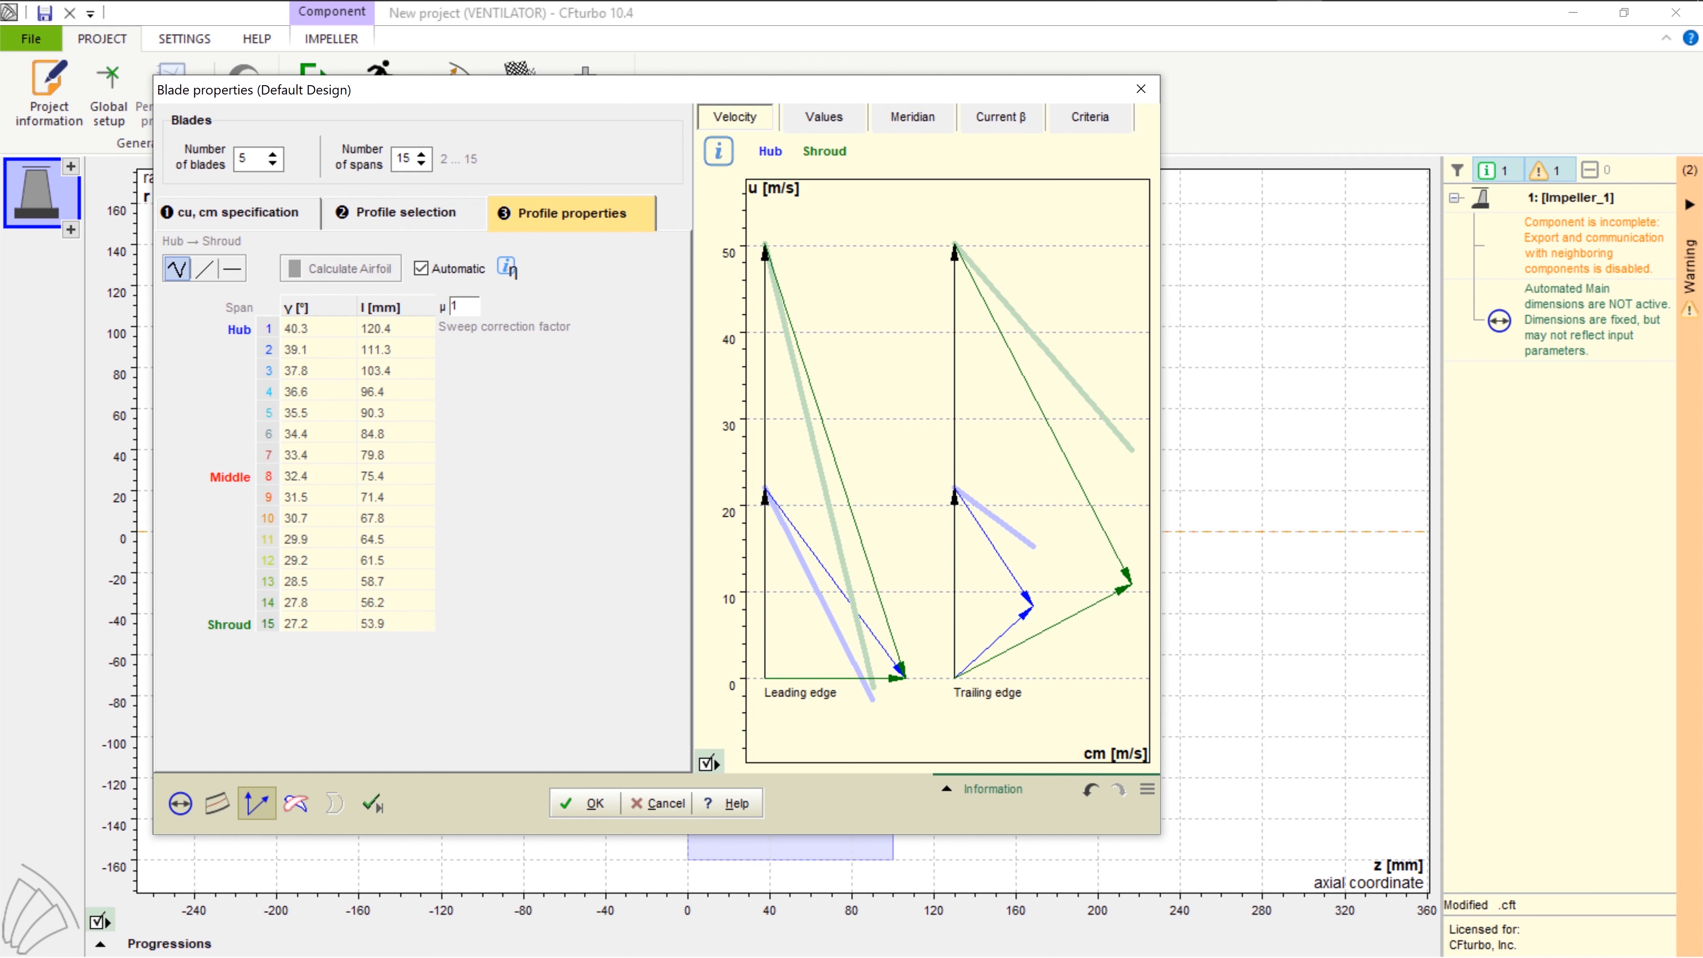
pyautogui.click(824, 116)
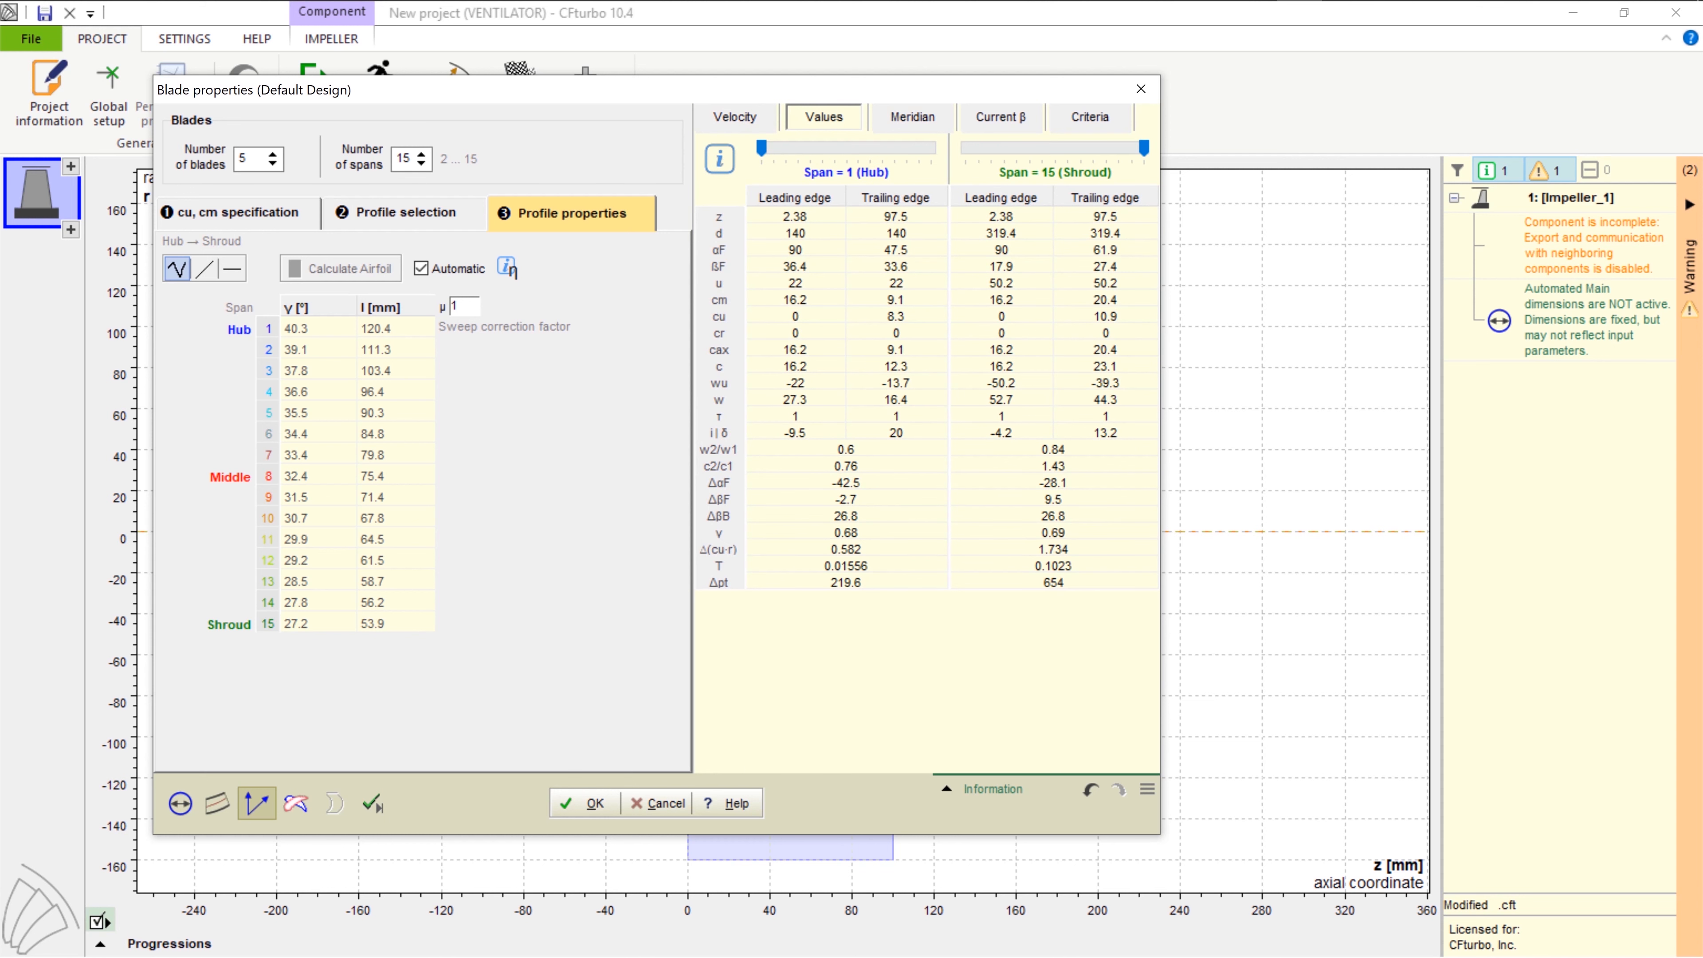
pyautogui.click(1001, 116)
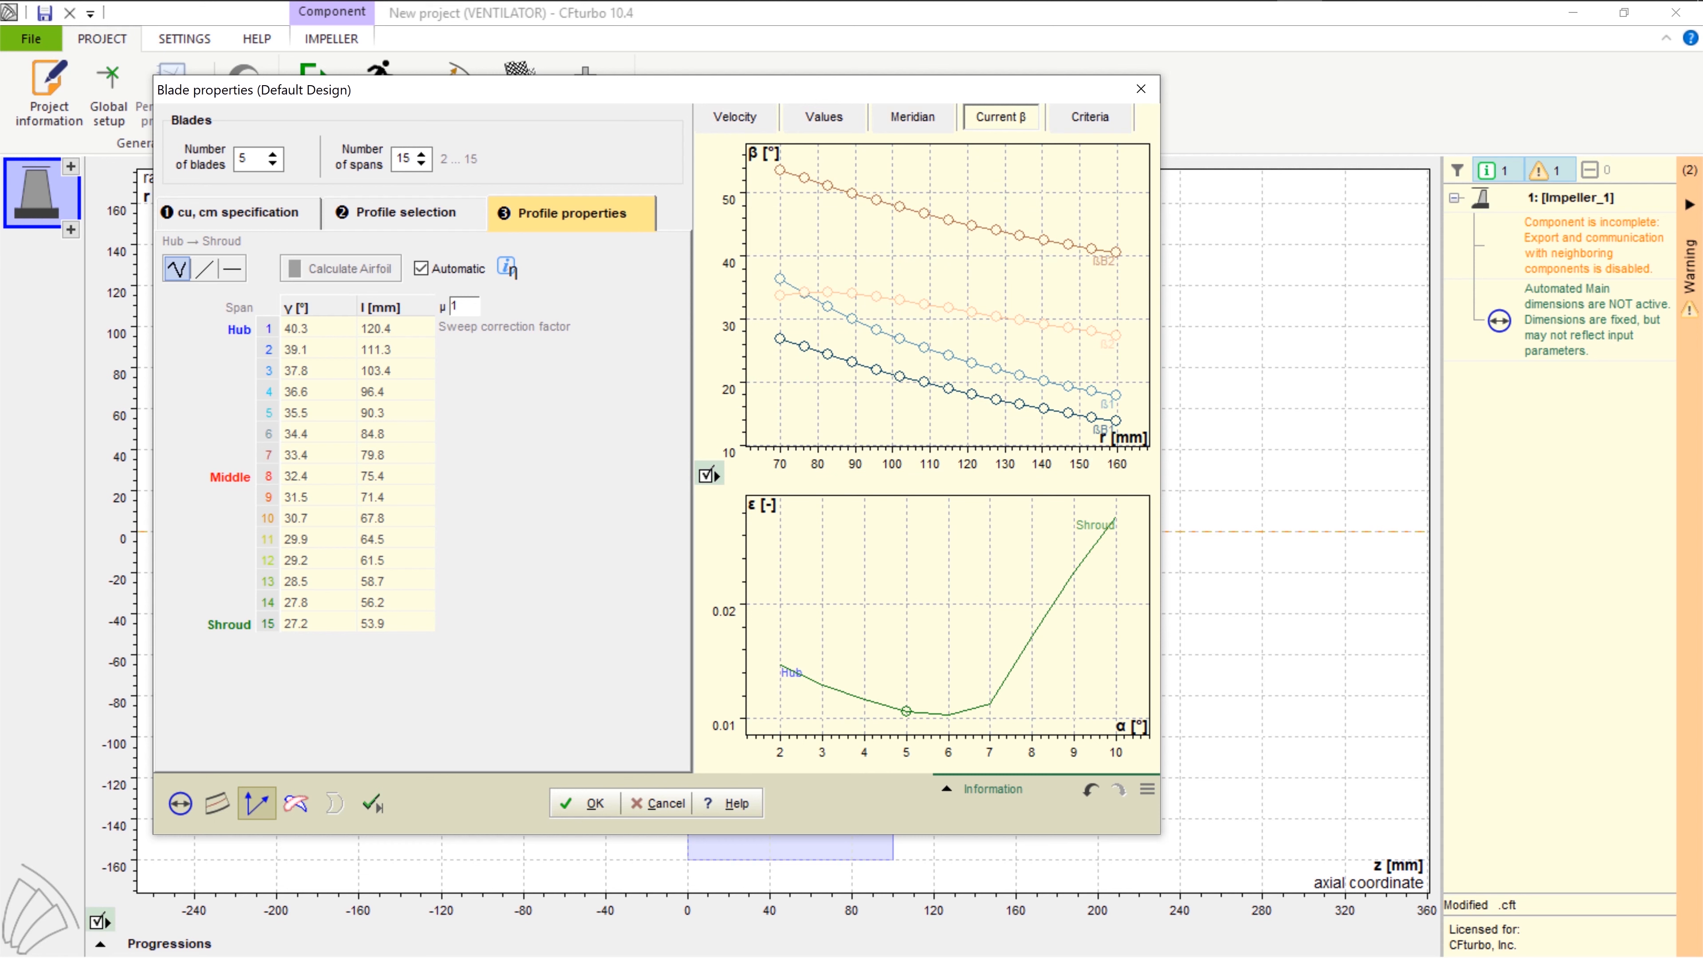
pyautogui.click(1089, 116)
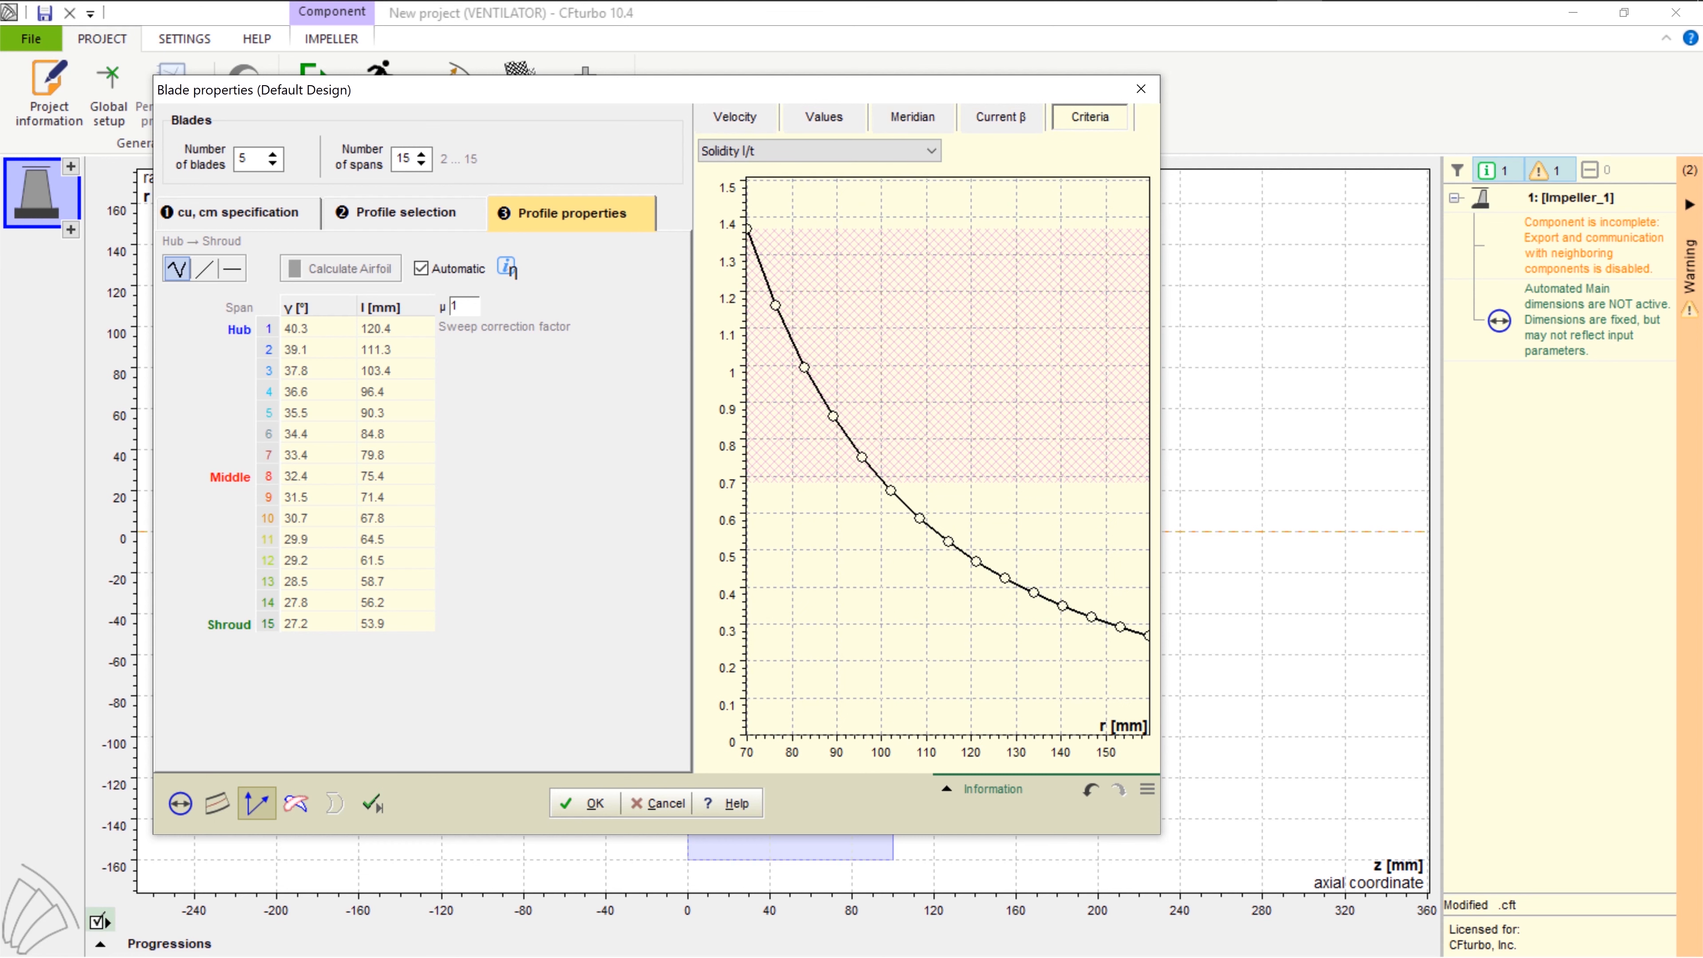
pyautogui.click(819, 151)
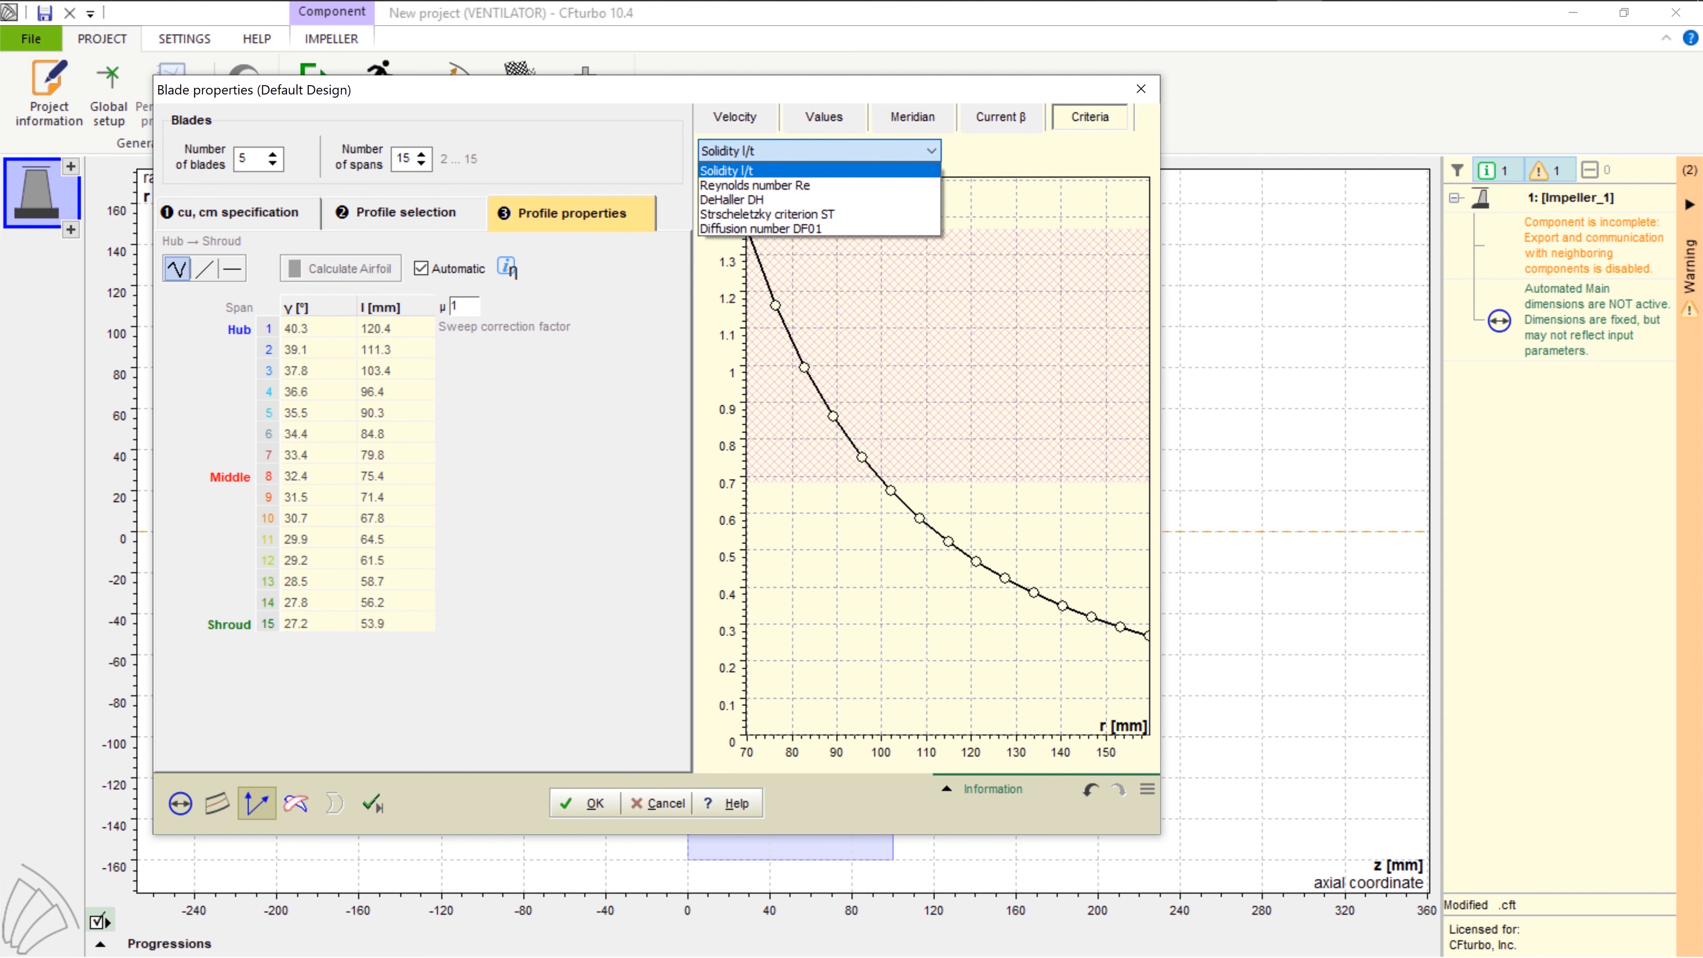
pyautogui.click(819, 170)
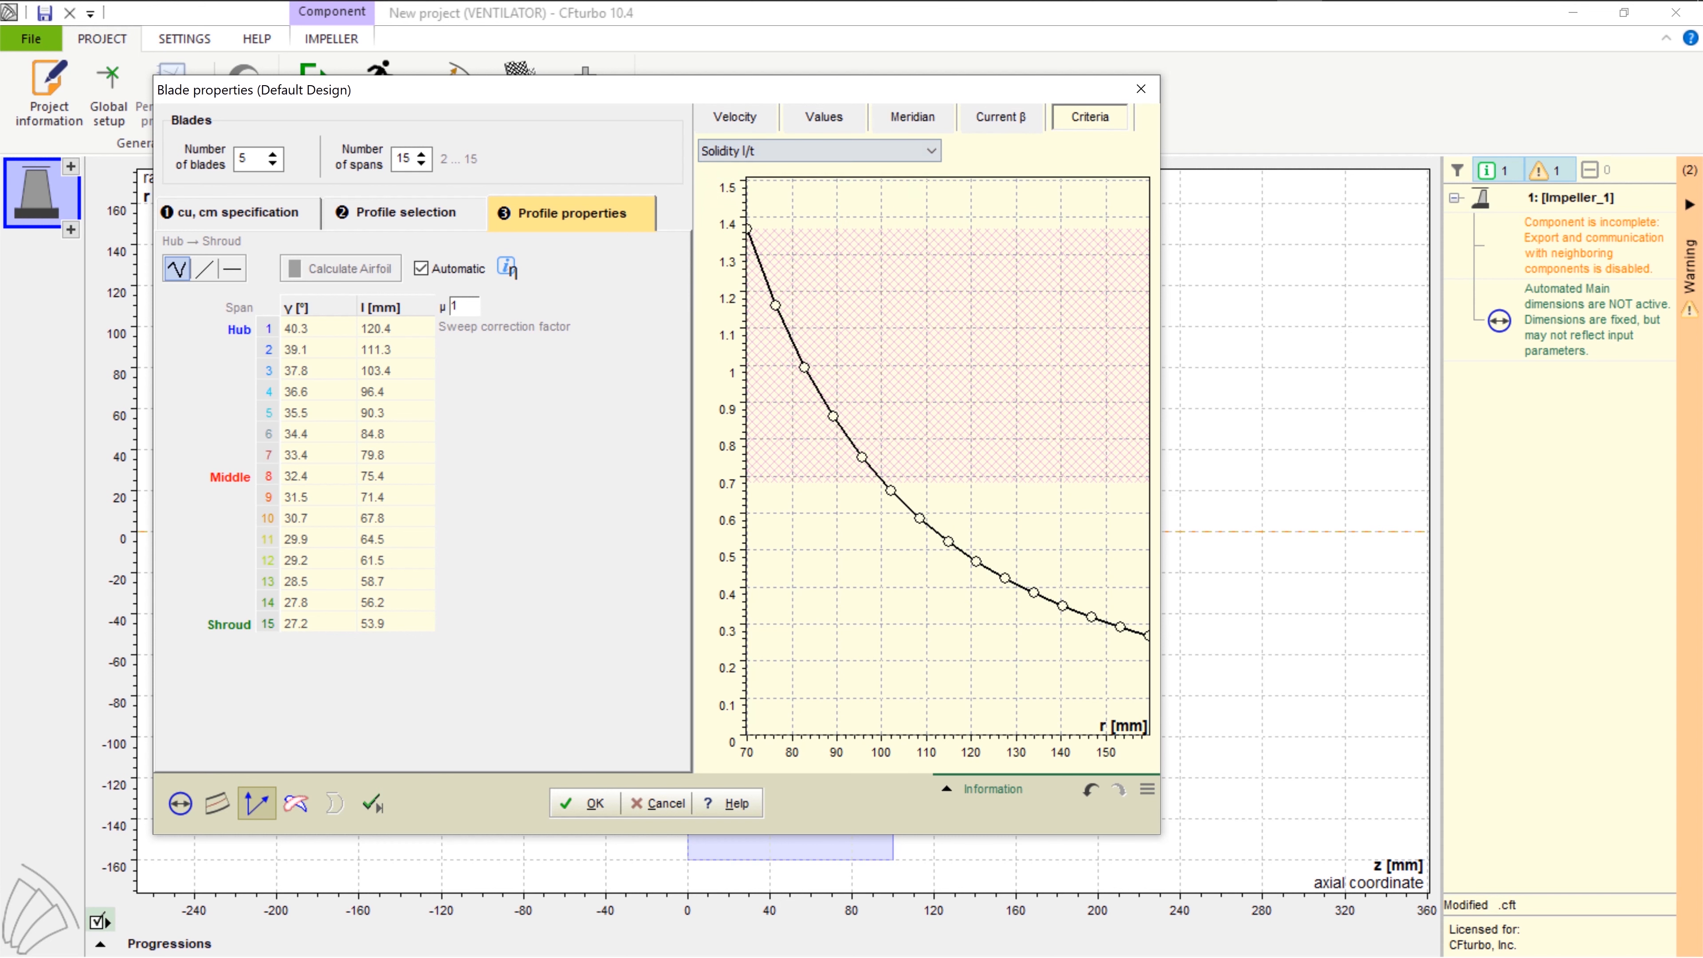
pyautogui.click(1001, 116)
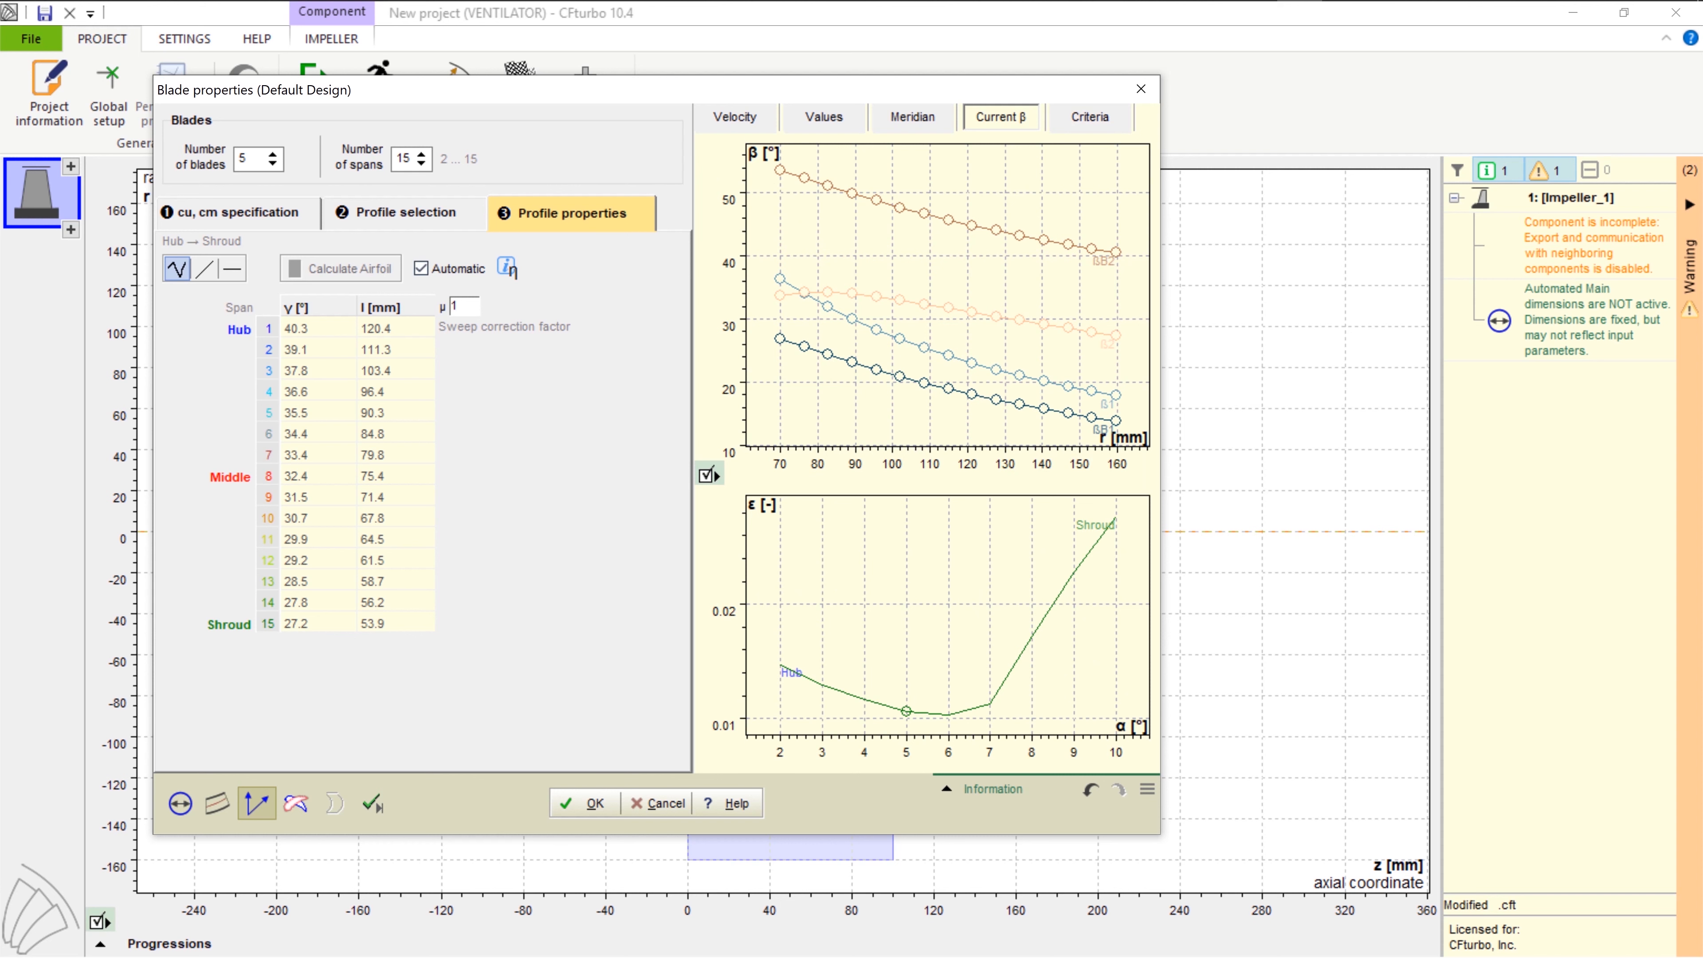
# Disable automatic airfoil calculation, make the hub-to-shroud distribution linear, set chord lengths to 100 mm at the hub and 70 mm at the shroud, and accept
pyautogui.click(421, 269)
pyautogui.click(204, 268)
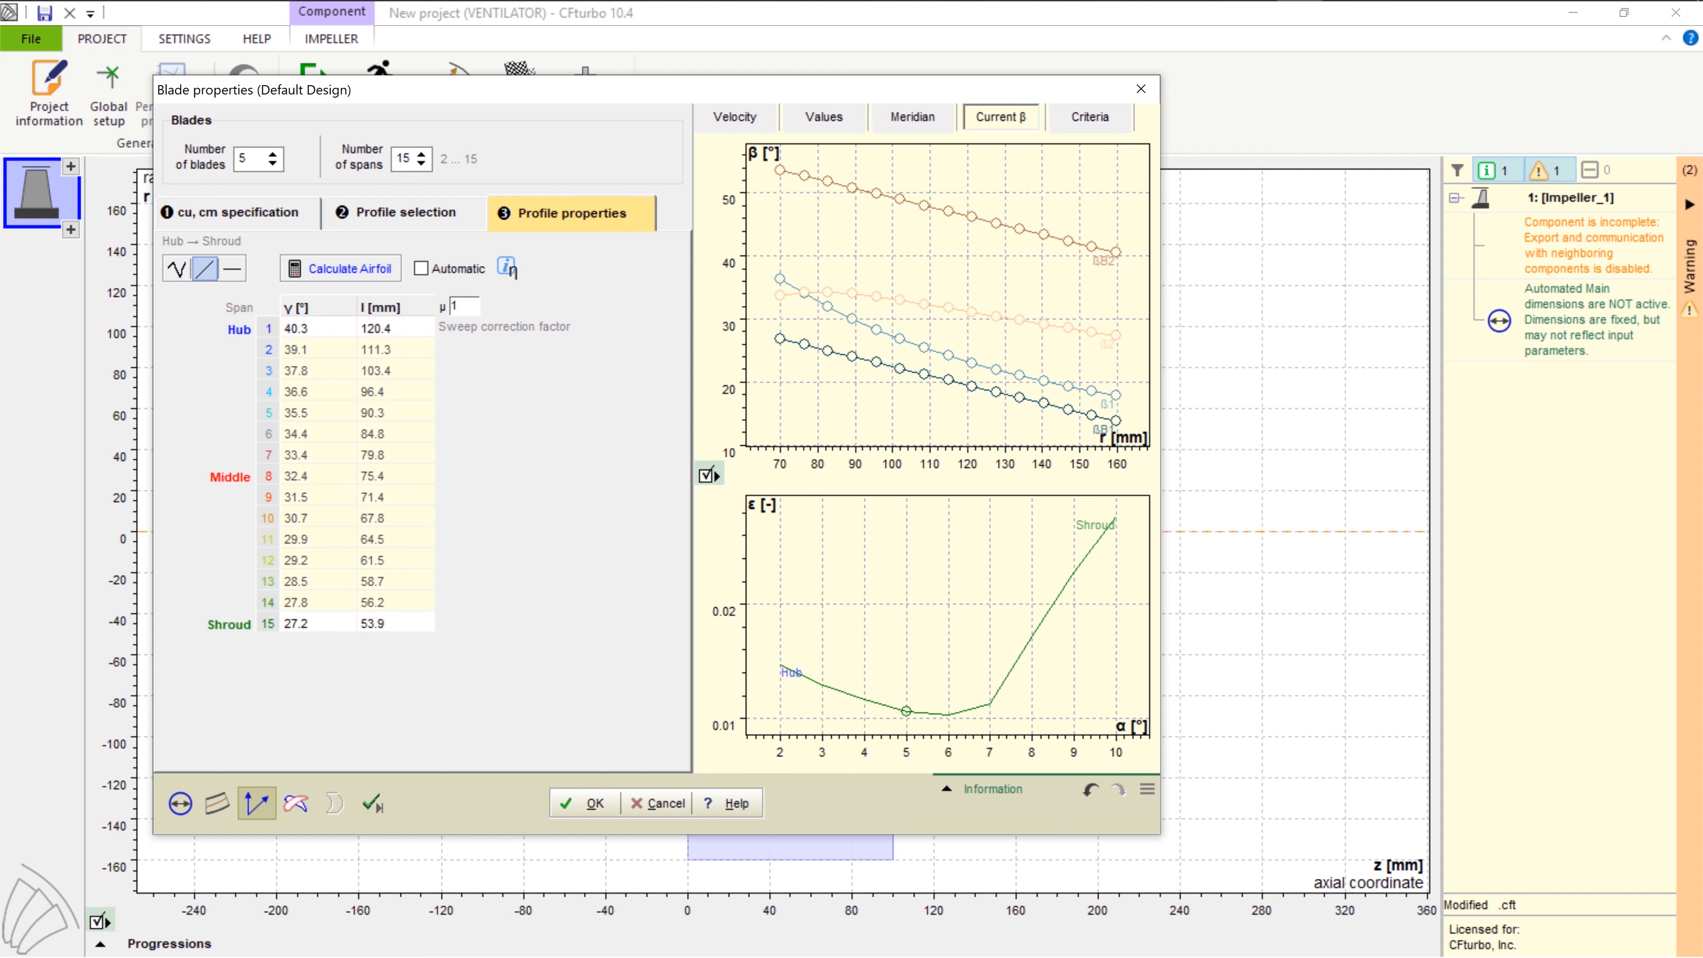
pyautogui.click(380, 328)
pyautogui.moveTo(394, 327); pyautogui.dragTo(367, 327)
pyautogui.write('00')
pyautogui.press('Return')
pyautogui.write('70')
pyautogui.press('Return')
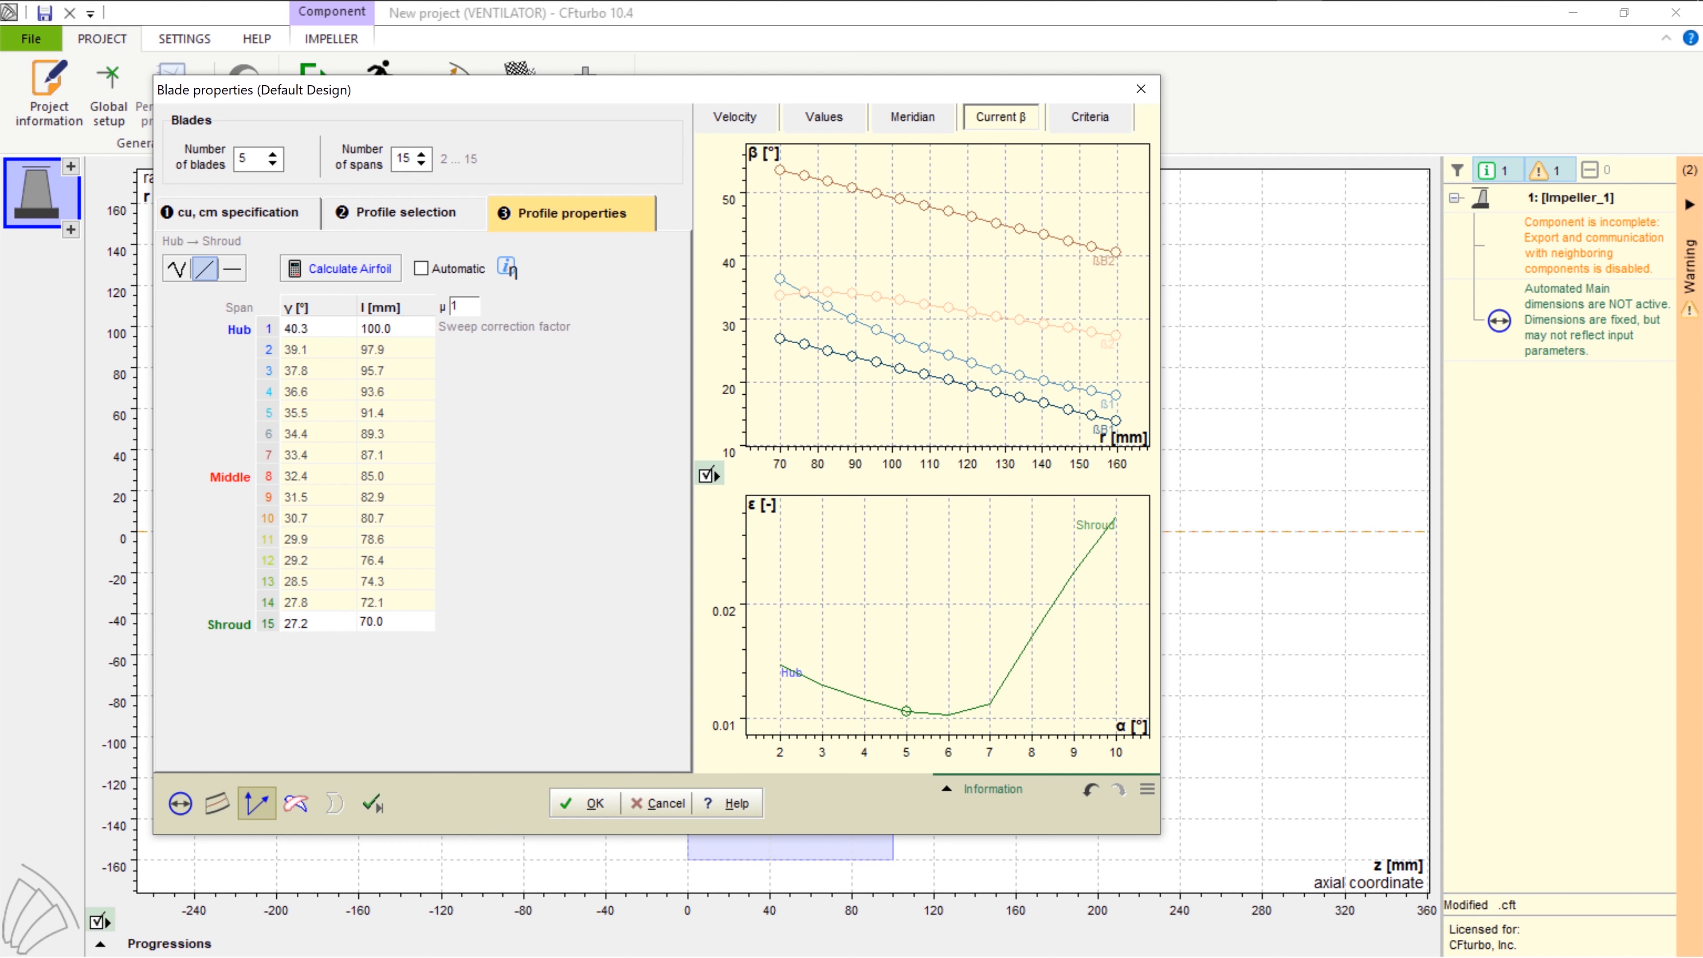
pyautogui.click(586, 803)
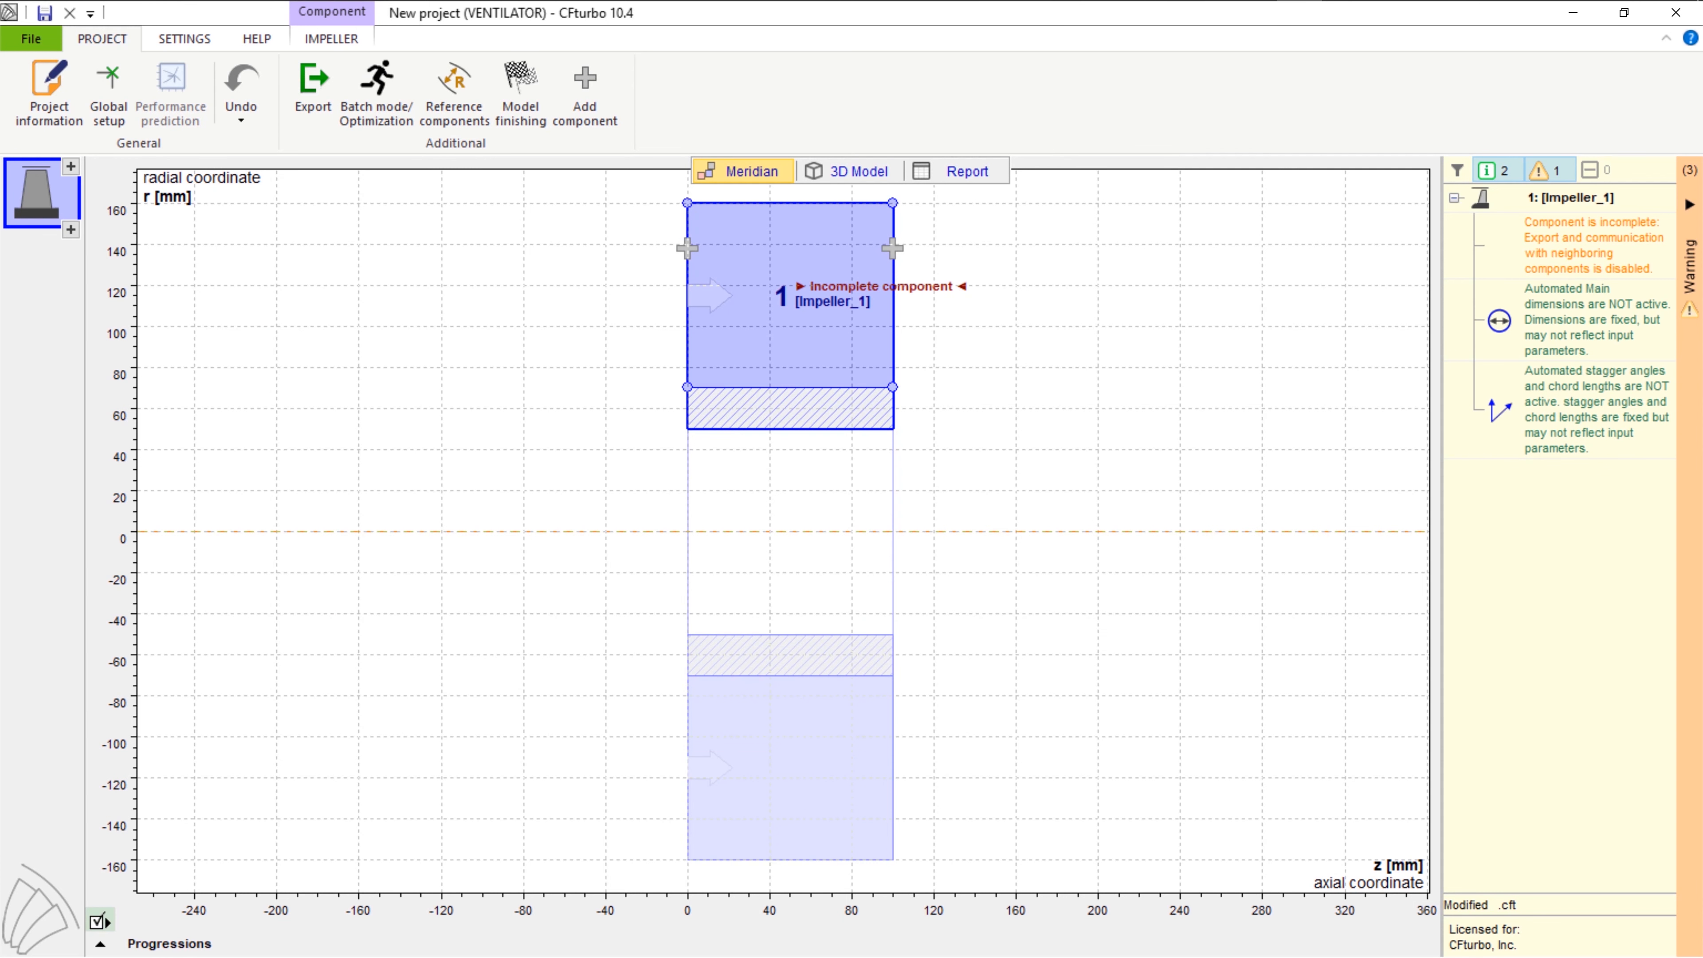
# Set the trailing-edge relative thickness of the blade profiles to 1 % and accept
pyautogui.click(332, 38)
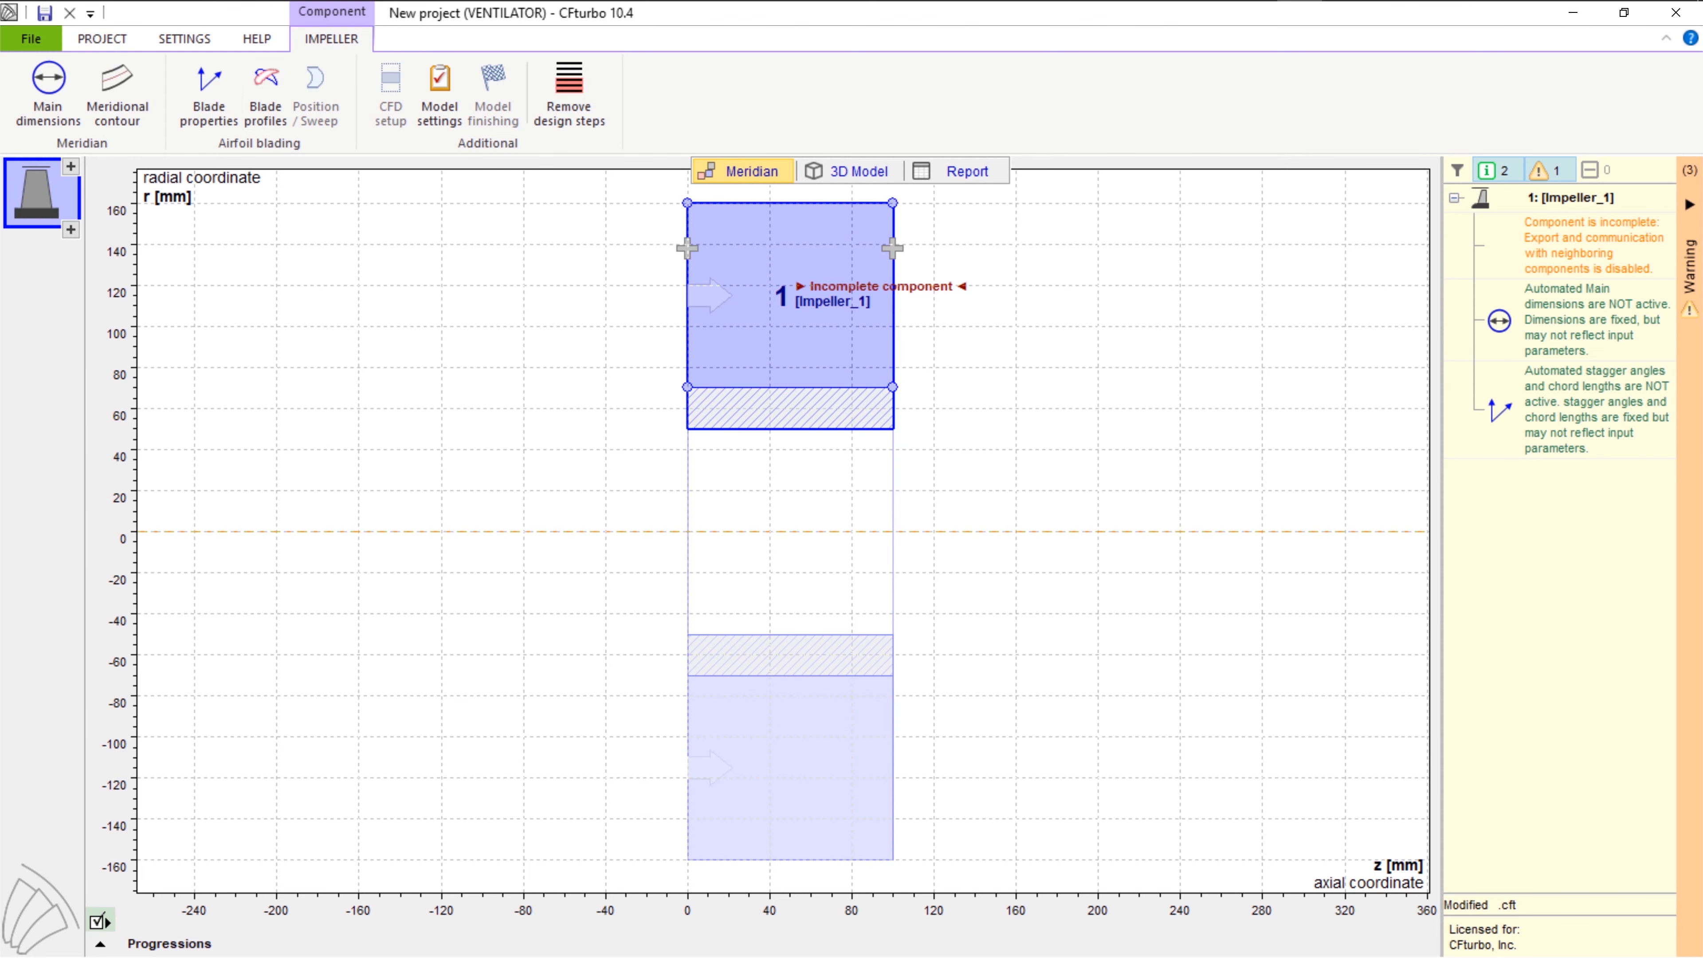
pyautogui.click(266, 94)
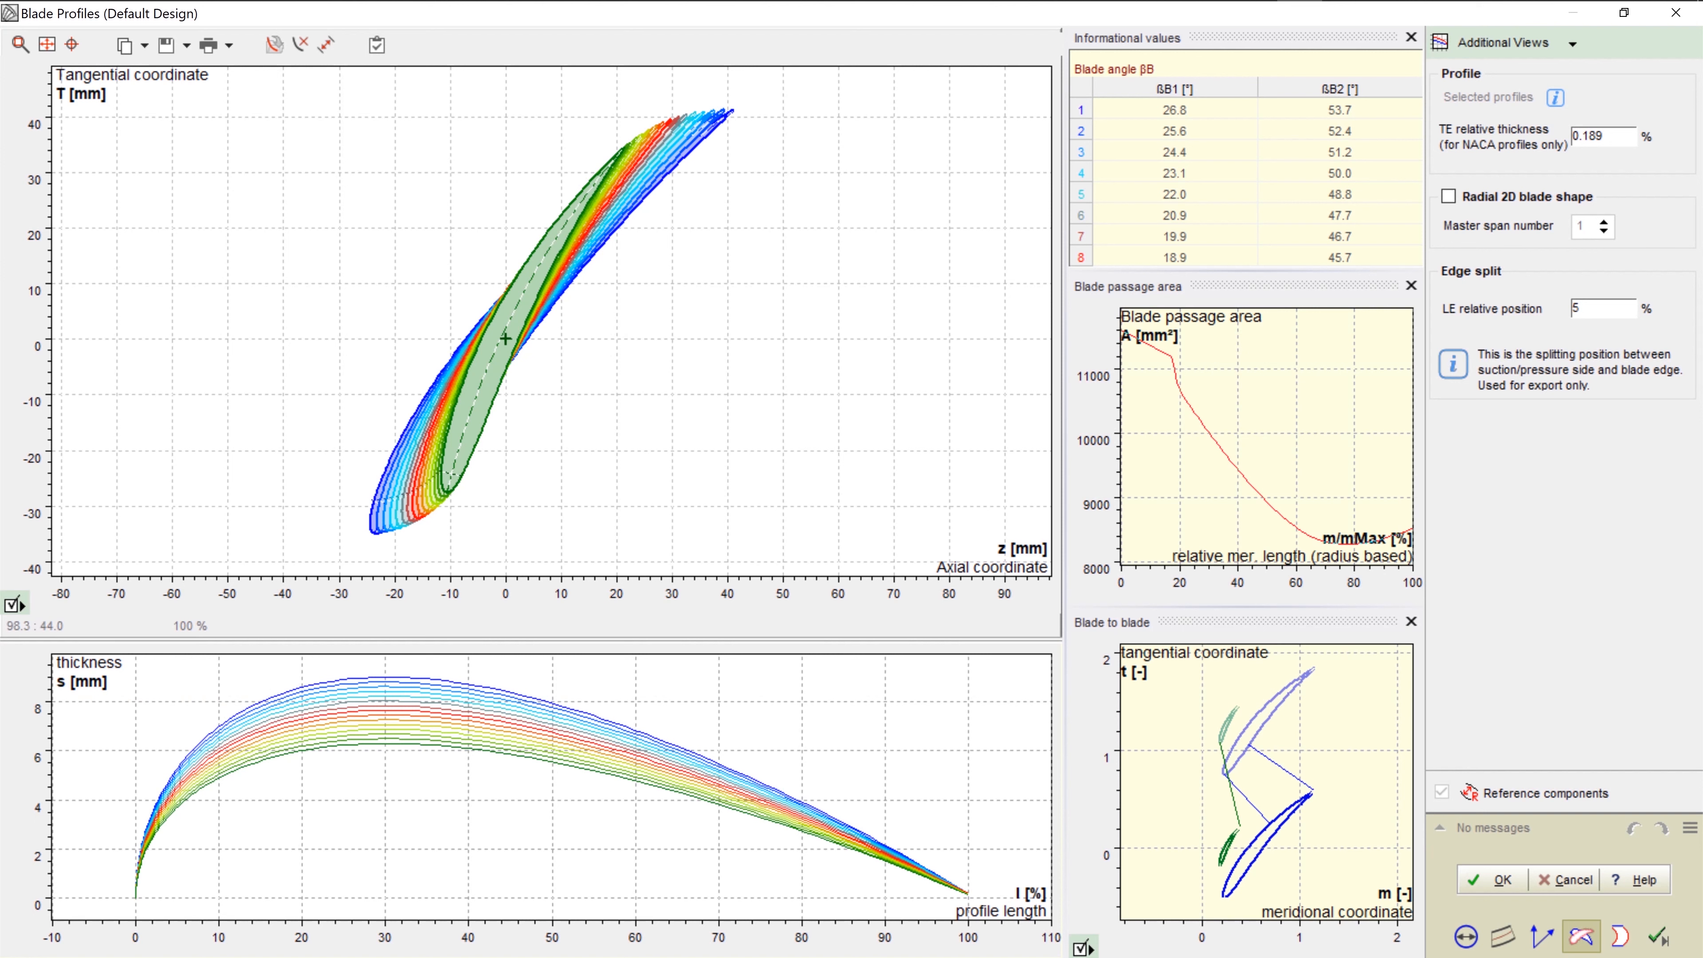
pyautogui.click(1604, 137)
pyautogui.moveTo(1605, 137); pyautogui.dragTo(1571, 137)
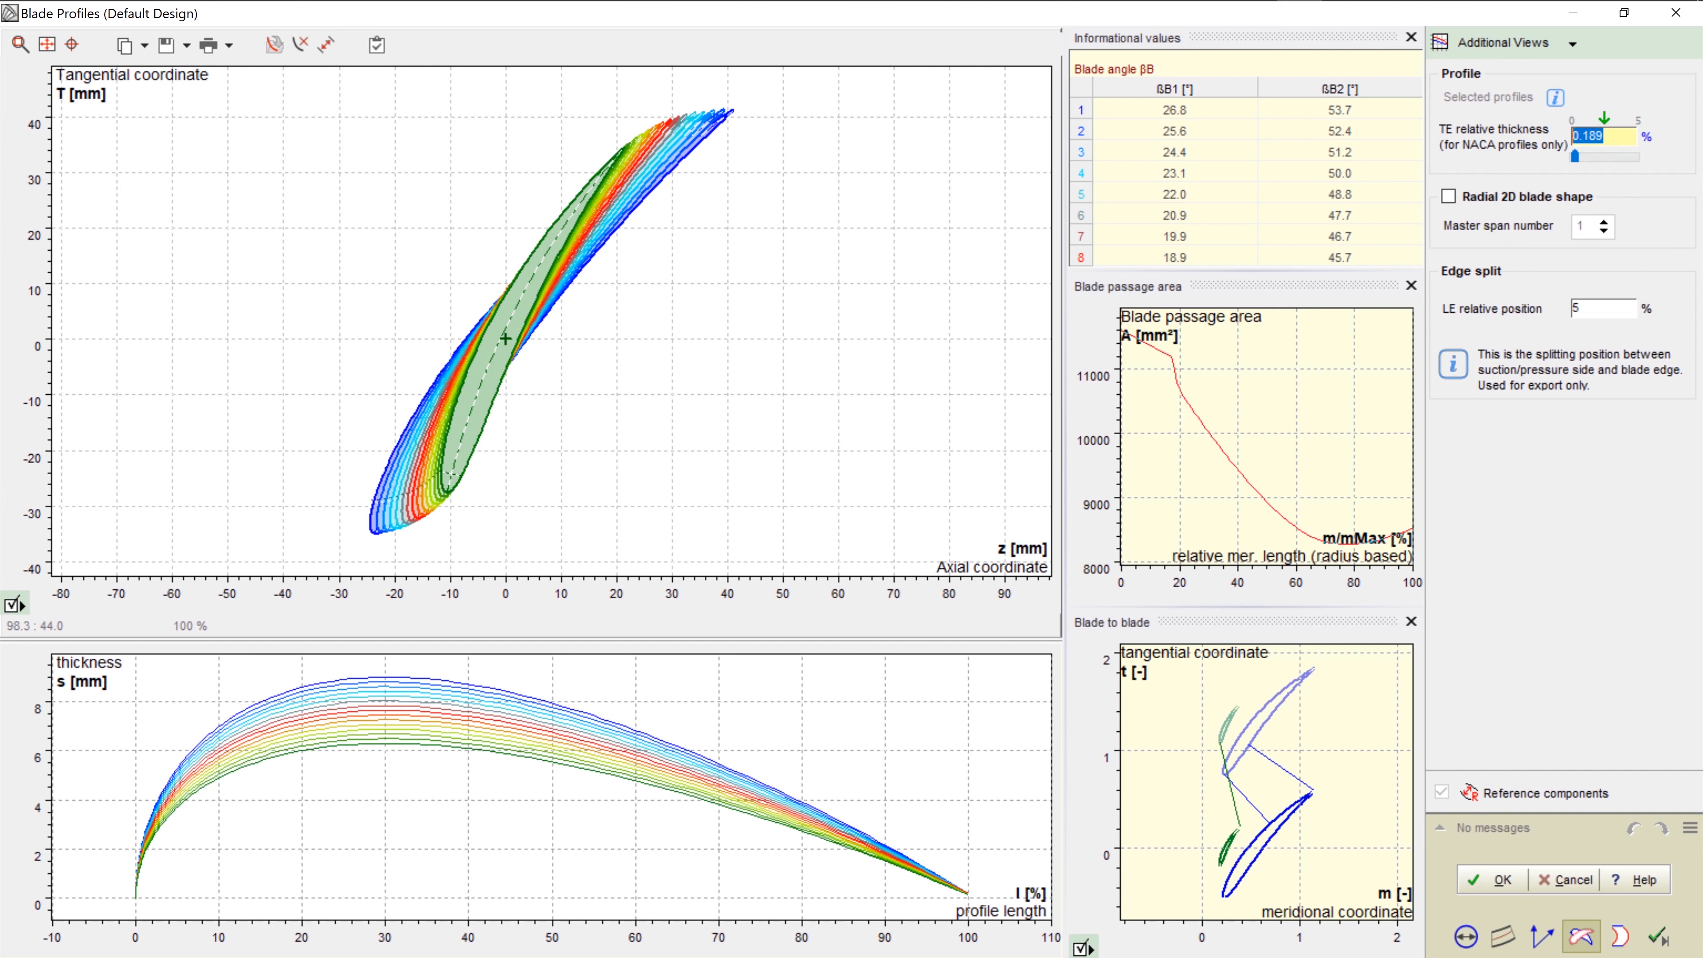
pyautogui.write('1')
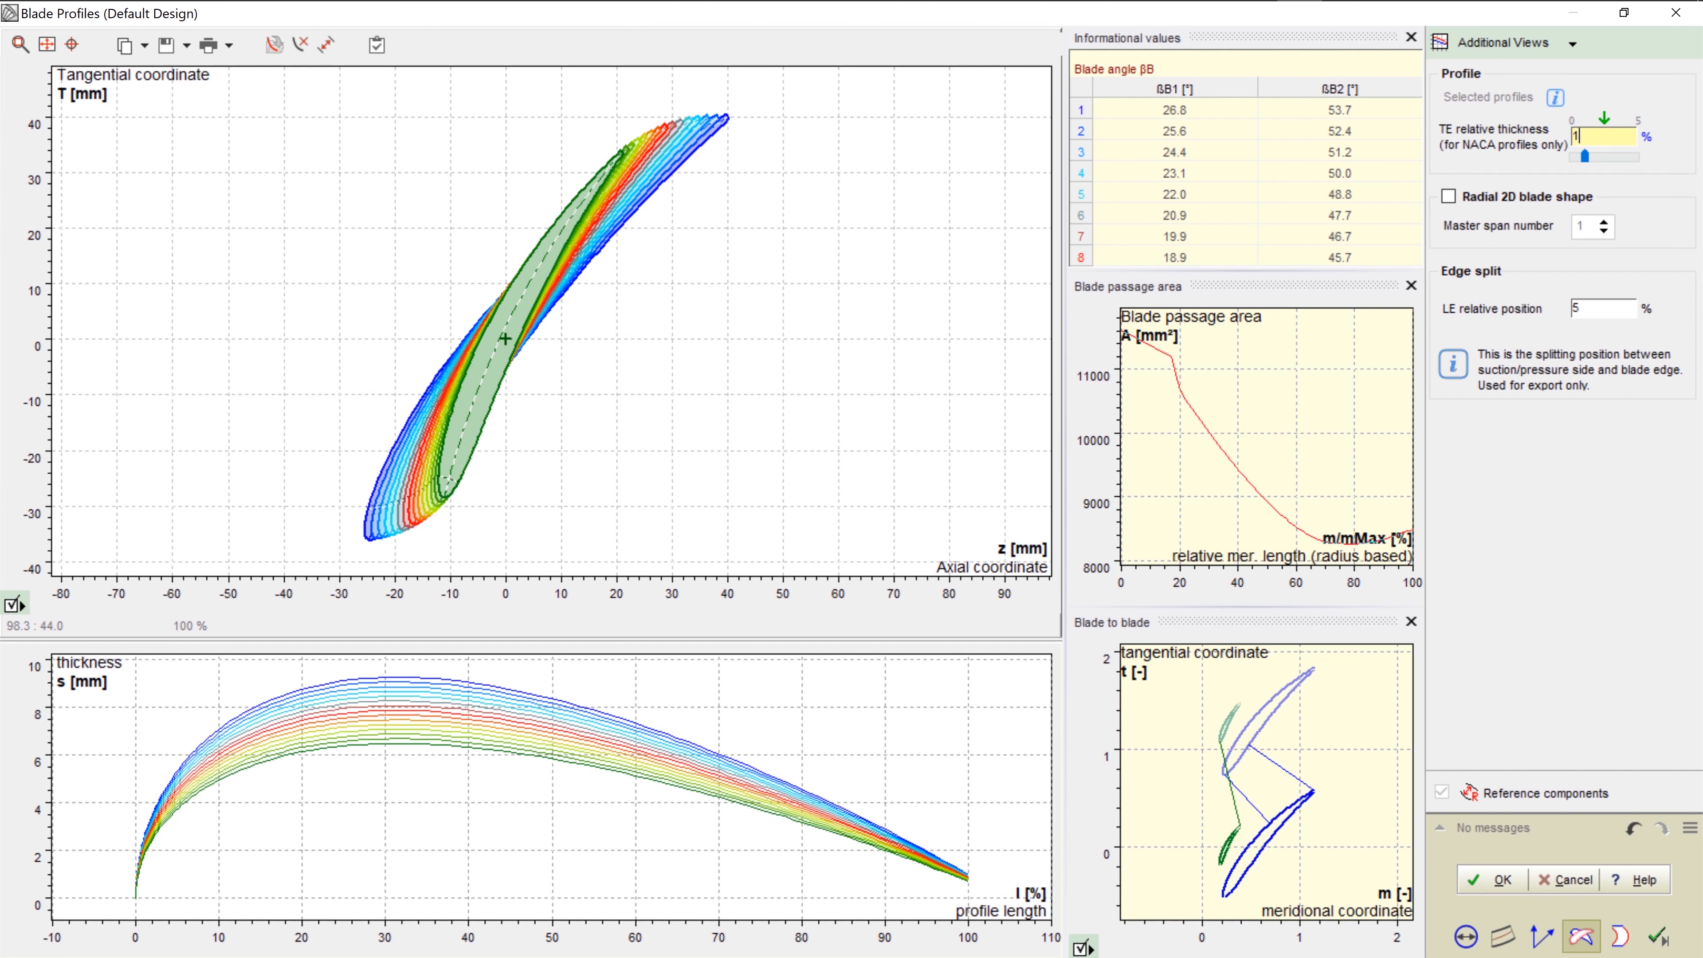
pyautogui.click(1572, 43)
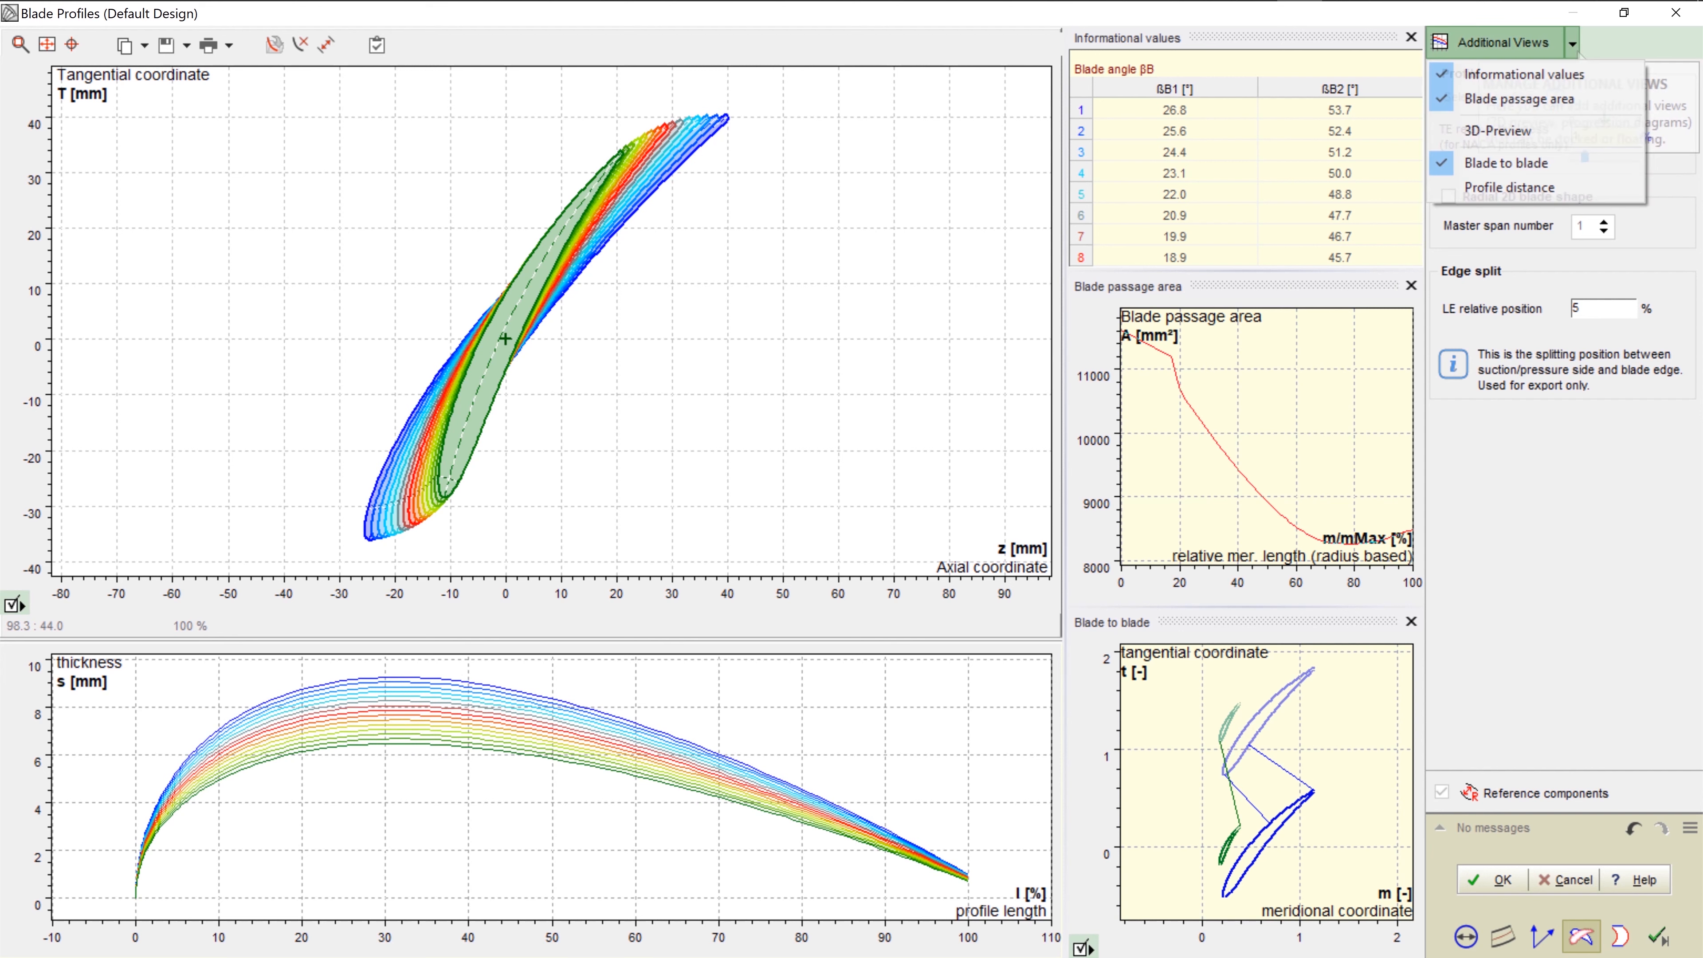
pyautogui.click(1573, 46)
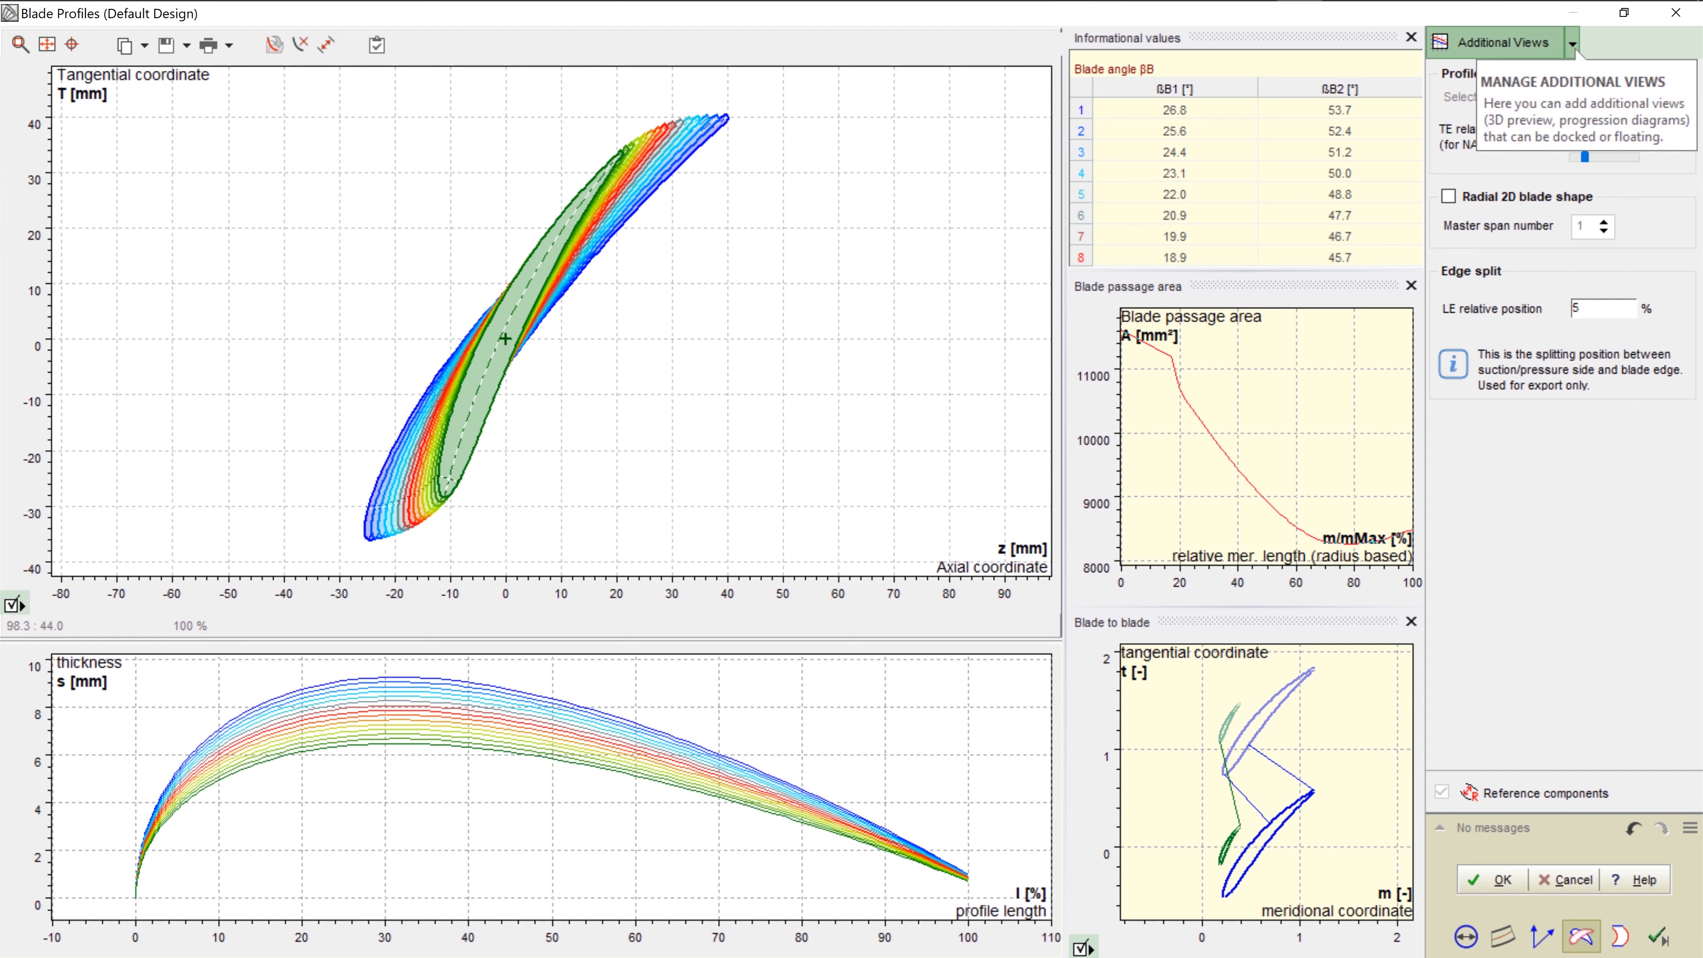
pyautogui.click(1494, 880)
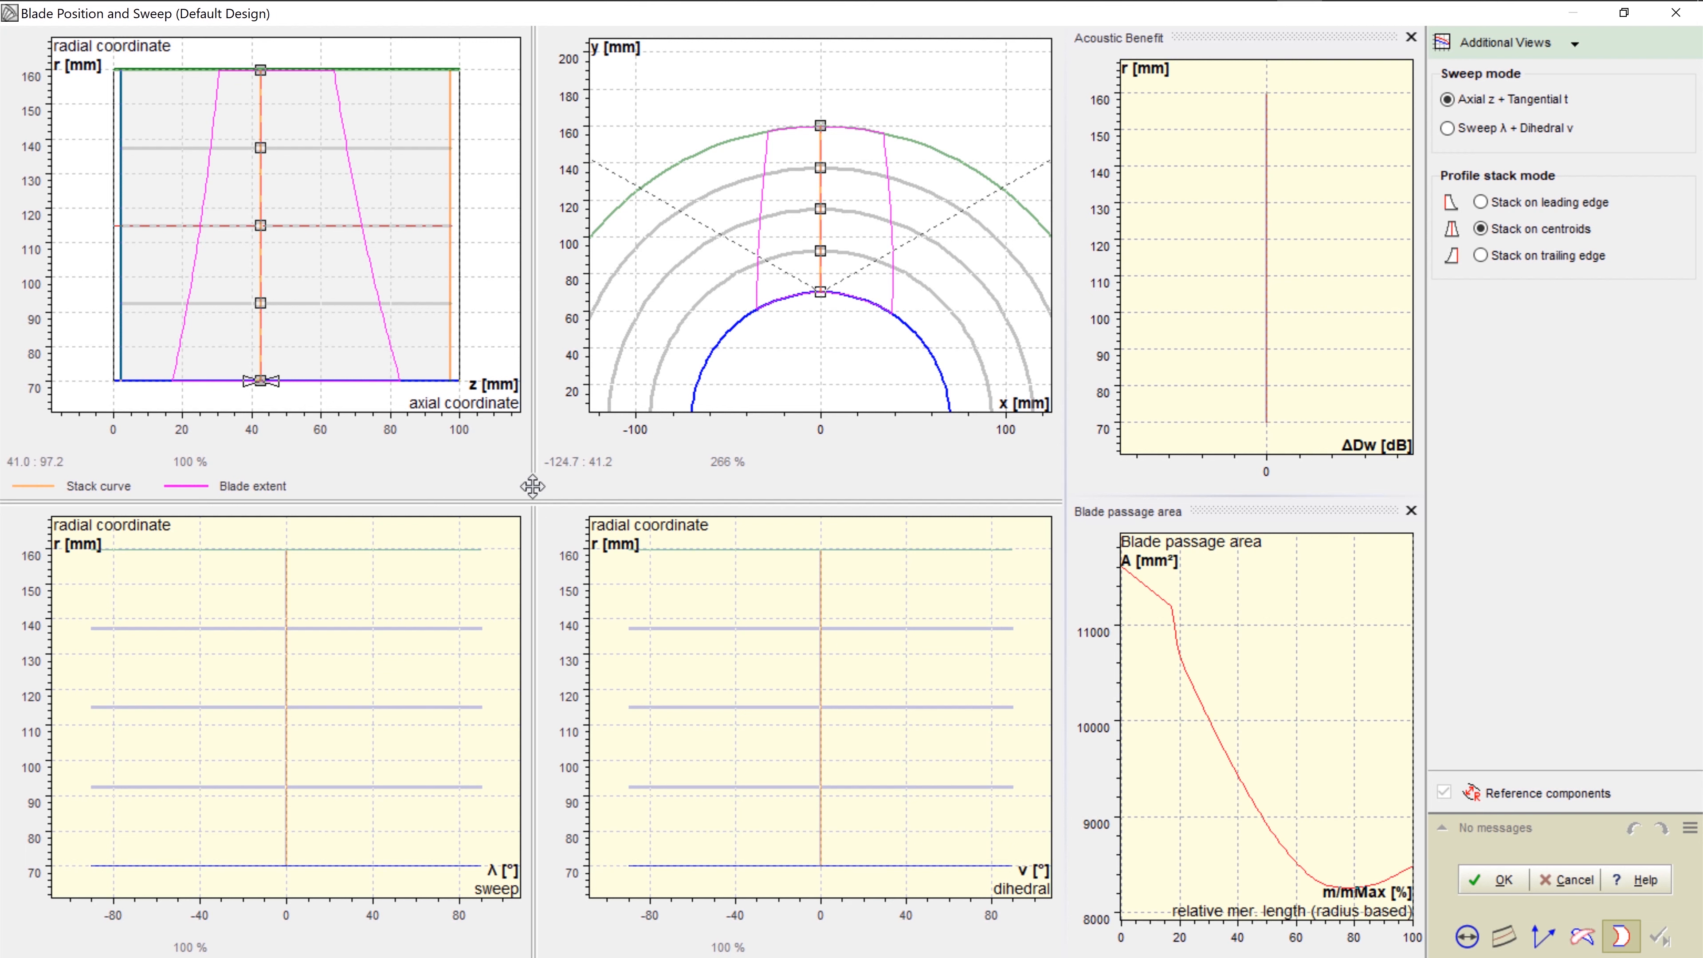
# Bow the stack curve in the meridional view by shifting its three intermediate points about 5 mm toward positive z
pyautogui.moveTo(261, 303); pyautogui.dragTo(279, 304)
pyautogui.moveTo(260, 225); pyautogui.dragTo(274, 225)
pyautogui.click(260, 147)
pyautogui.moveTo(260, 148); pyautogui.dragTo(278, 148)
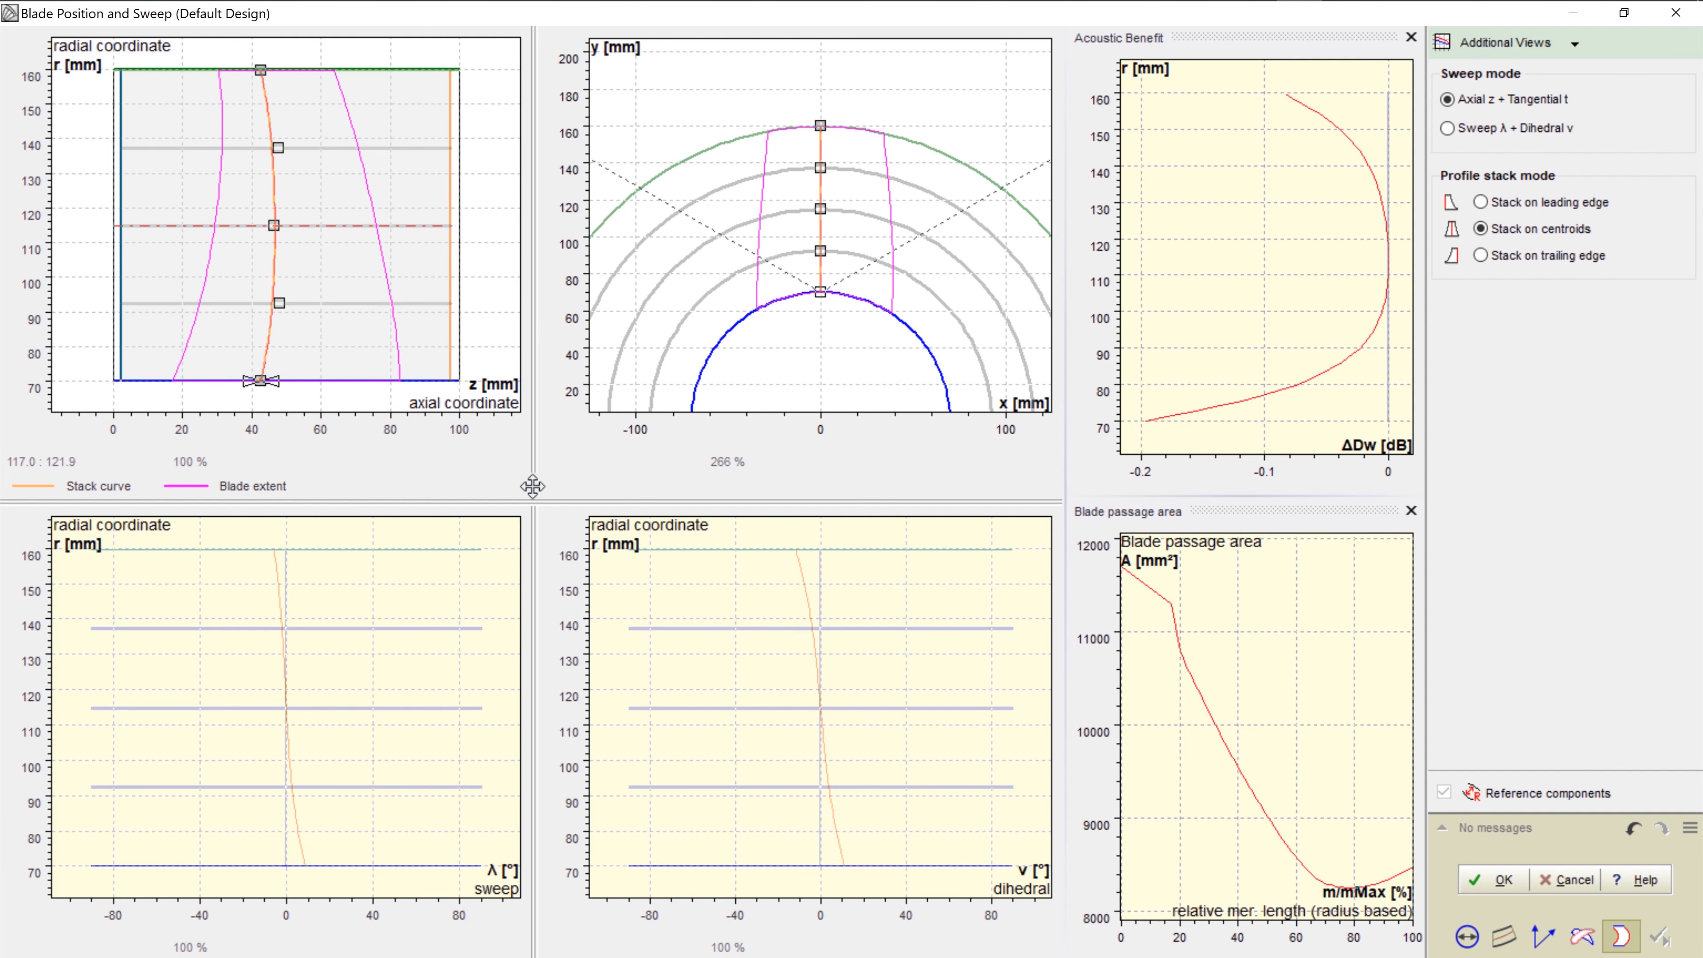
# Curve the stack in the frontal view by moving the intermediate points toward positive x and the shroud point to about -7 mm, and accept
pyautogui.moveTo(820, 168); pyautogui.dragTo(834, 251)
pyautogui.click(820, 209)
pyautogui.moveTo(820, 125); pyautogui.dragTo(807, 126)
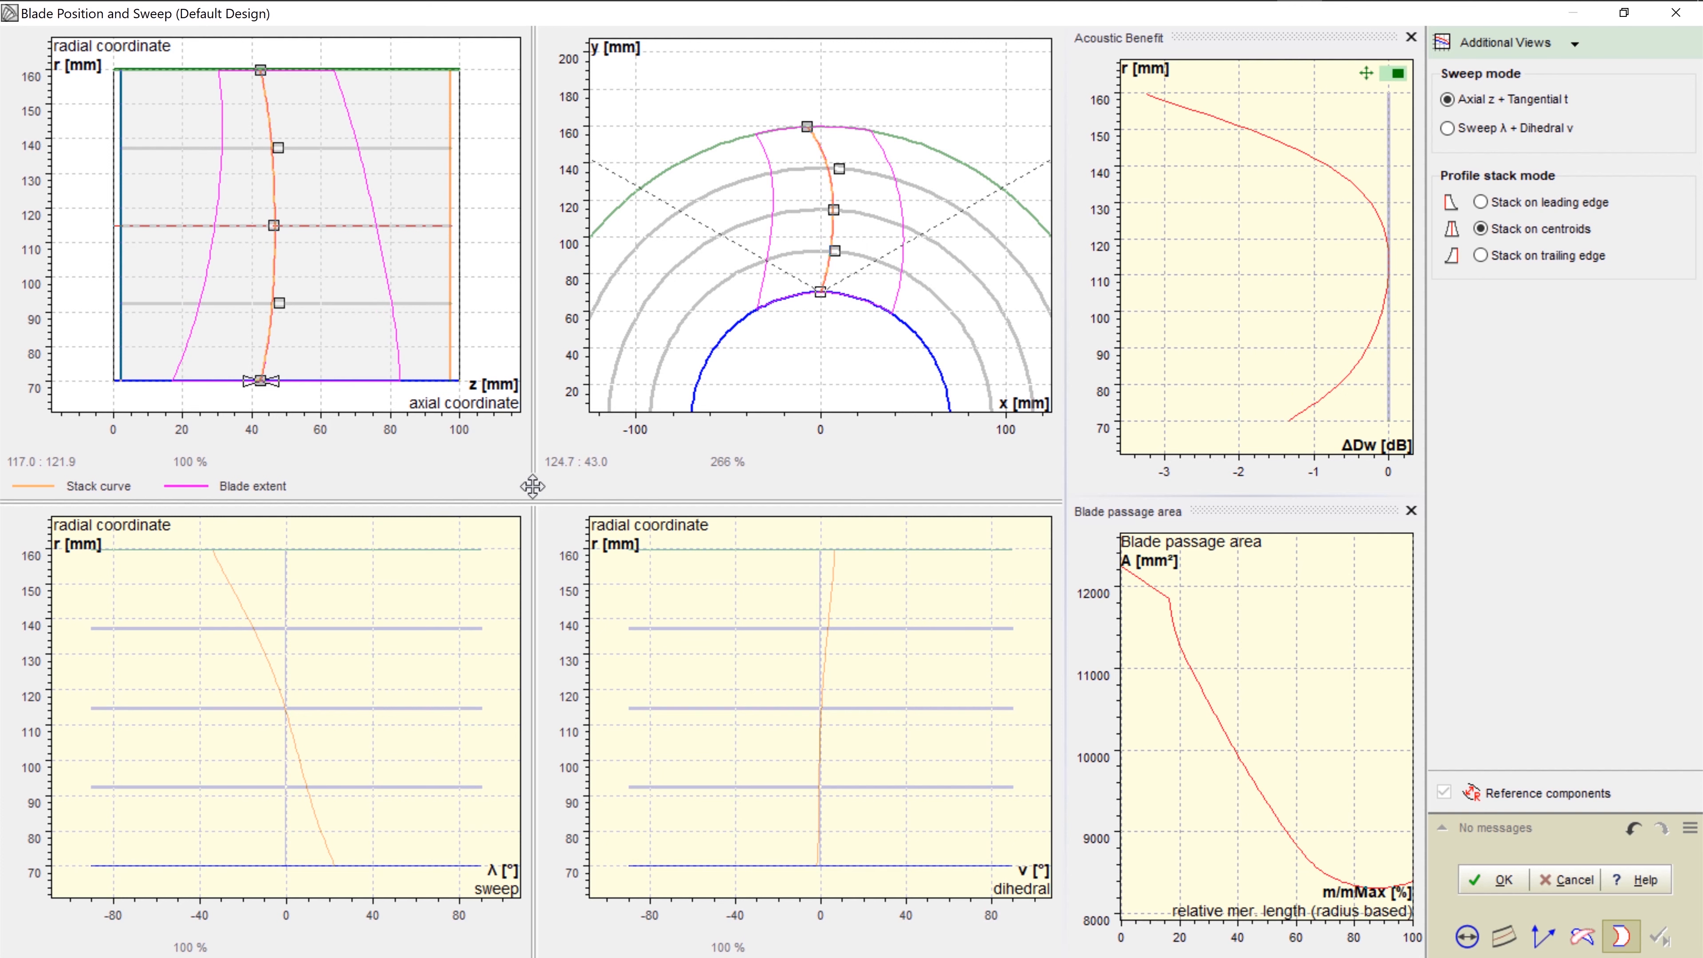
pyautogui.click(1495, 879)
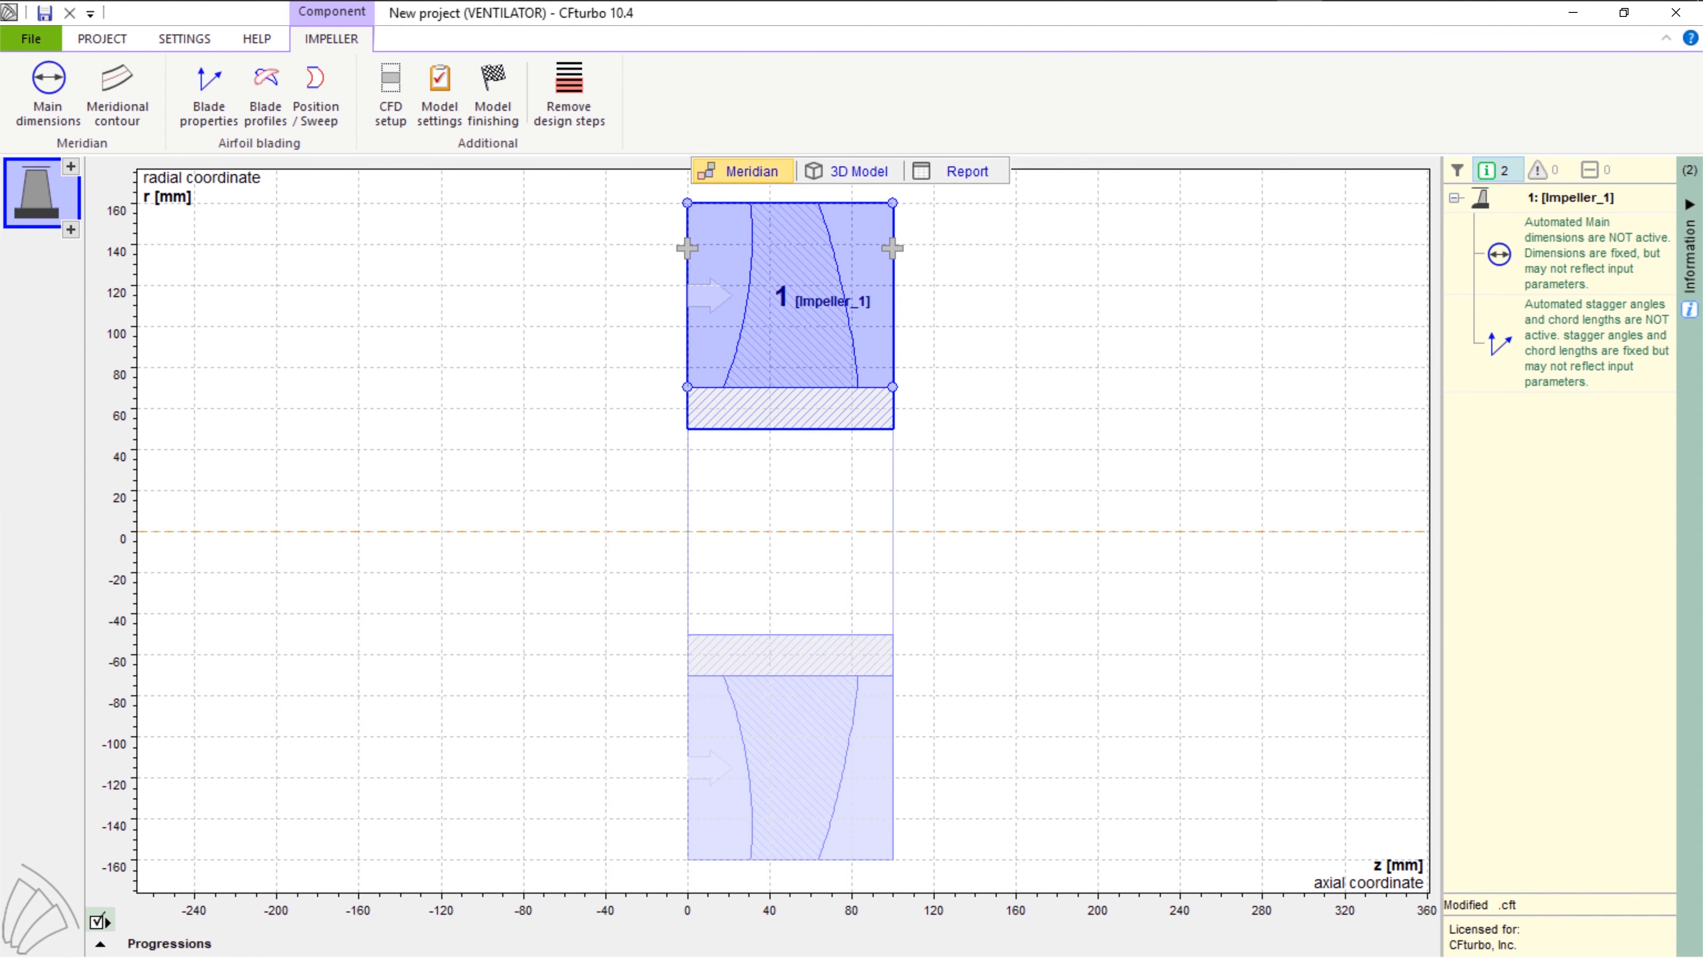
# Inspect the finished impeller's blades and hub in the 3D model from several angles
pyautogui.click(847, 172)
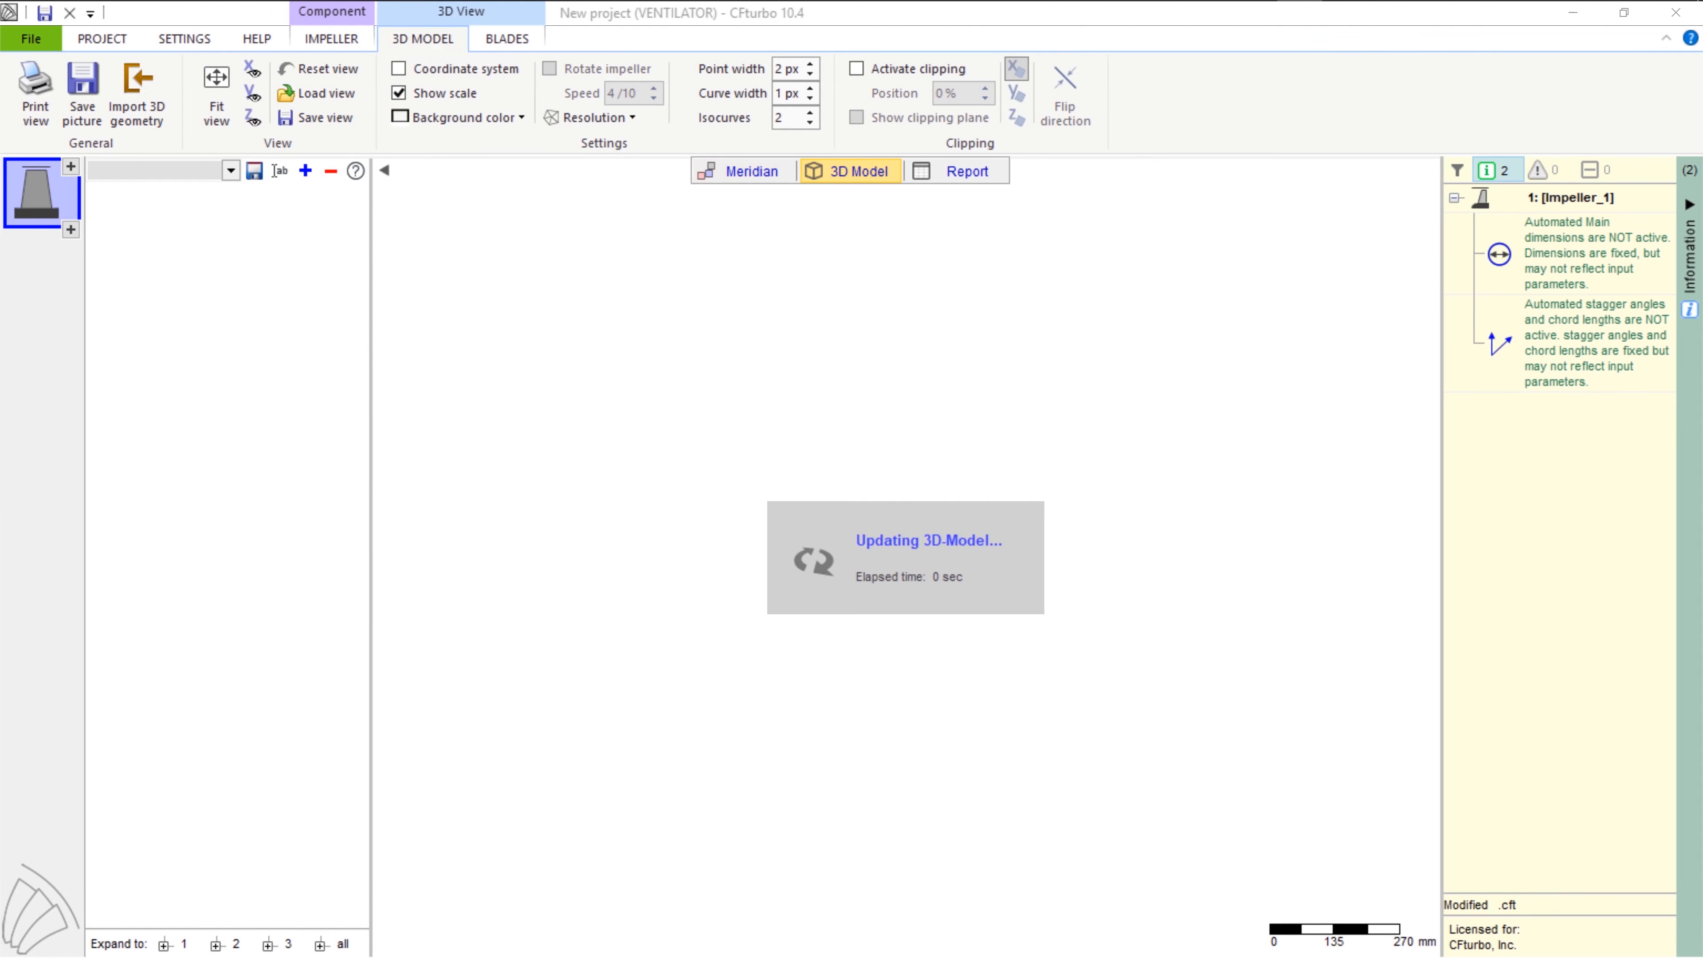
pyautogui.moveTo(838, 395); pyautogui.dragTo(979, 442)
pyautogui.scroll(2, 978, 443)
pyautogui.moveTo(979, 443); pyautogui.dragTo(946, 411, button='middle')
pyautogui.moveTo(947, 411); pyautogui.dragTo(1019, 322)
pyautogui.scroll(1, 1022, 403)
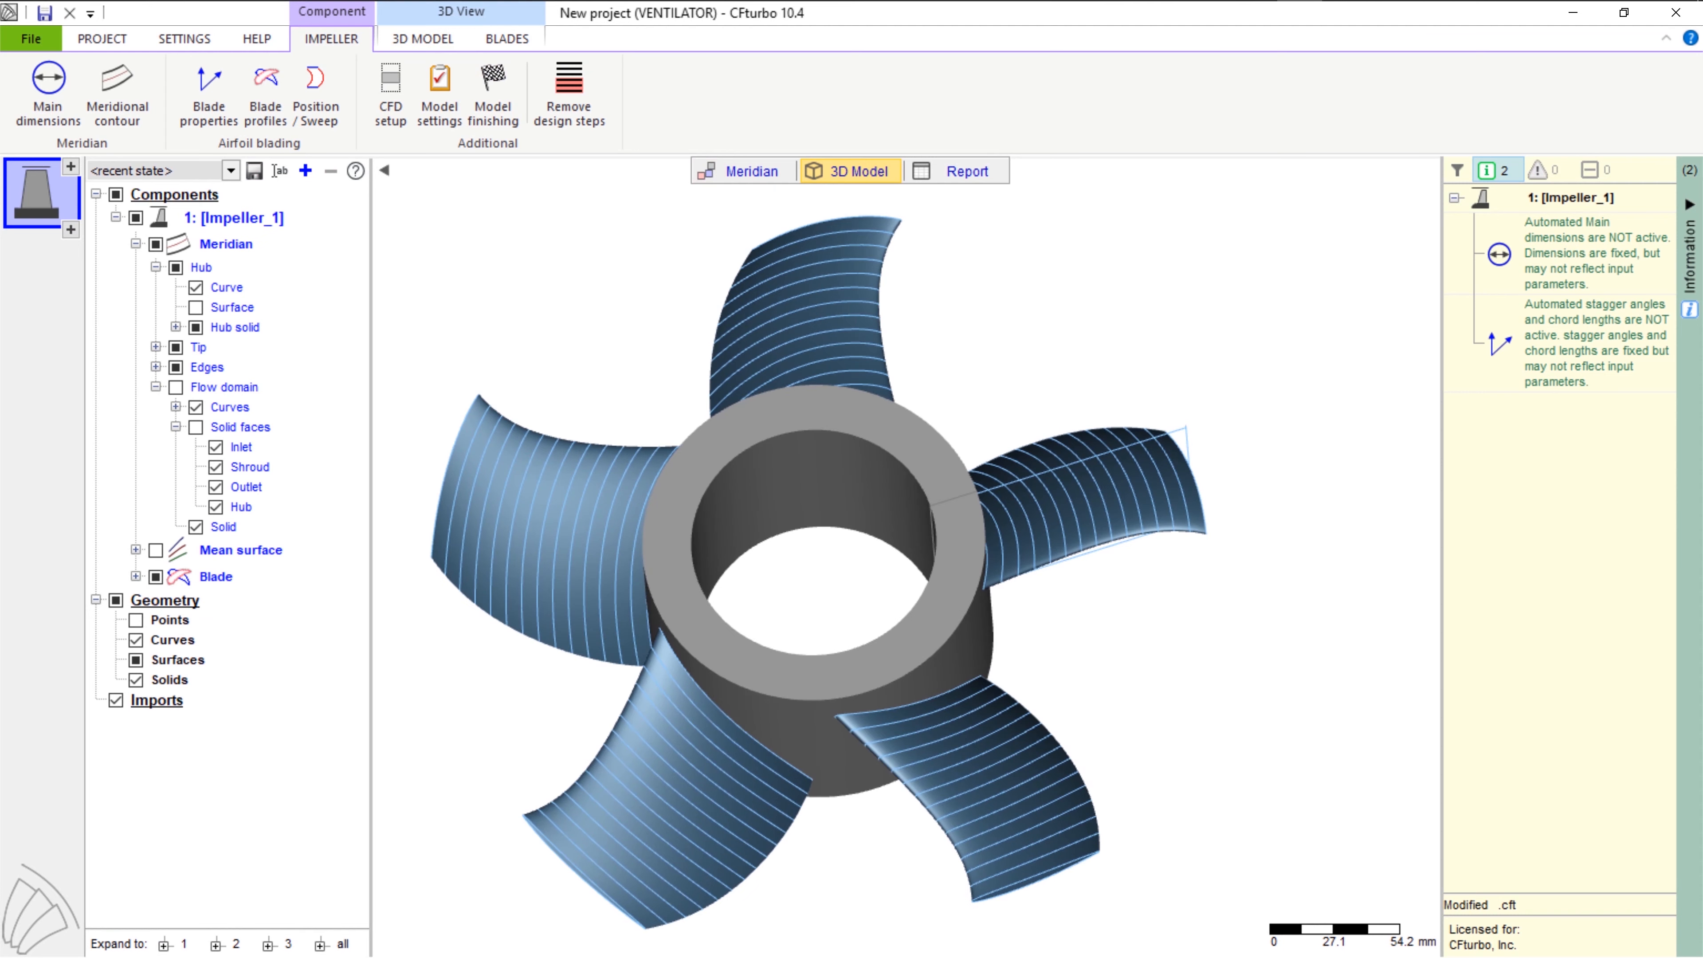
pyautogui.moveTo(1022, 402); pyautogui.dragTo(895, 507)
pyautogui.scroll(-1, 928, 486)
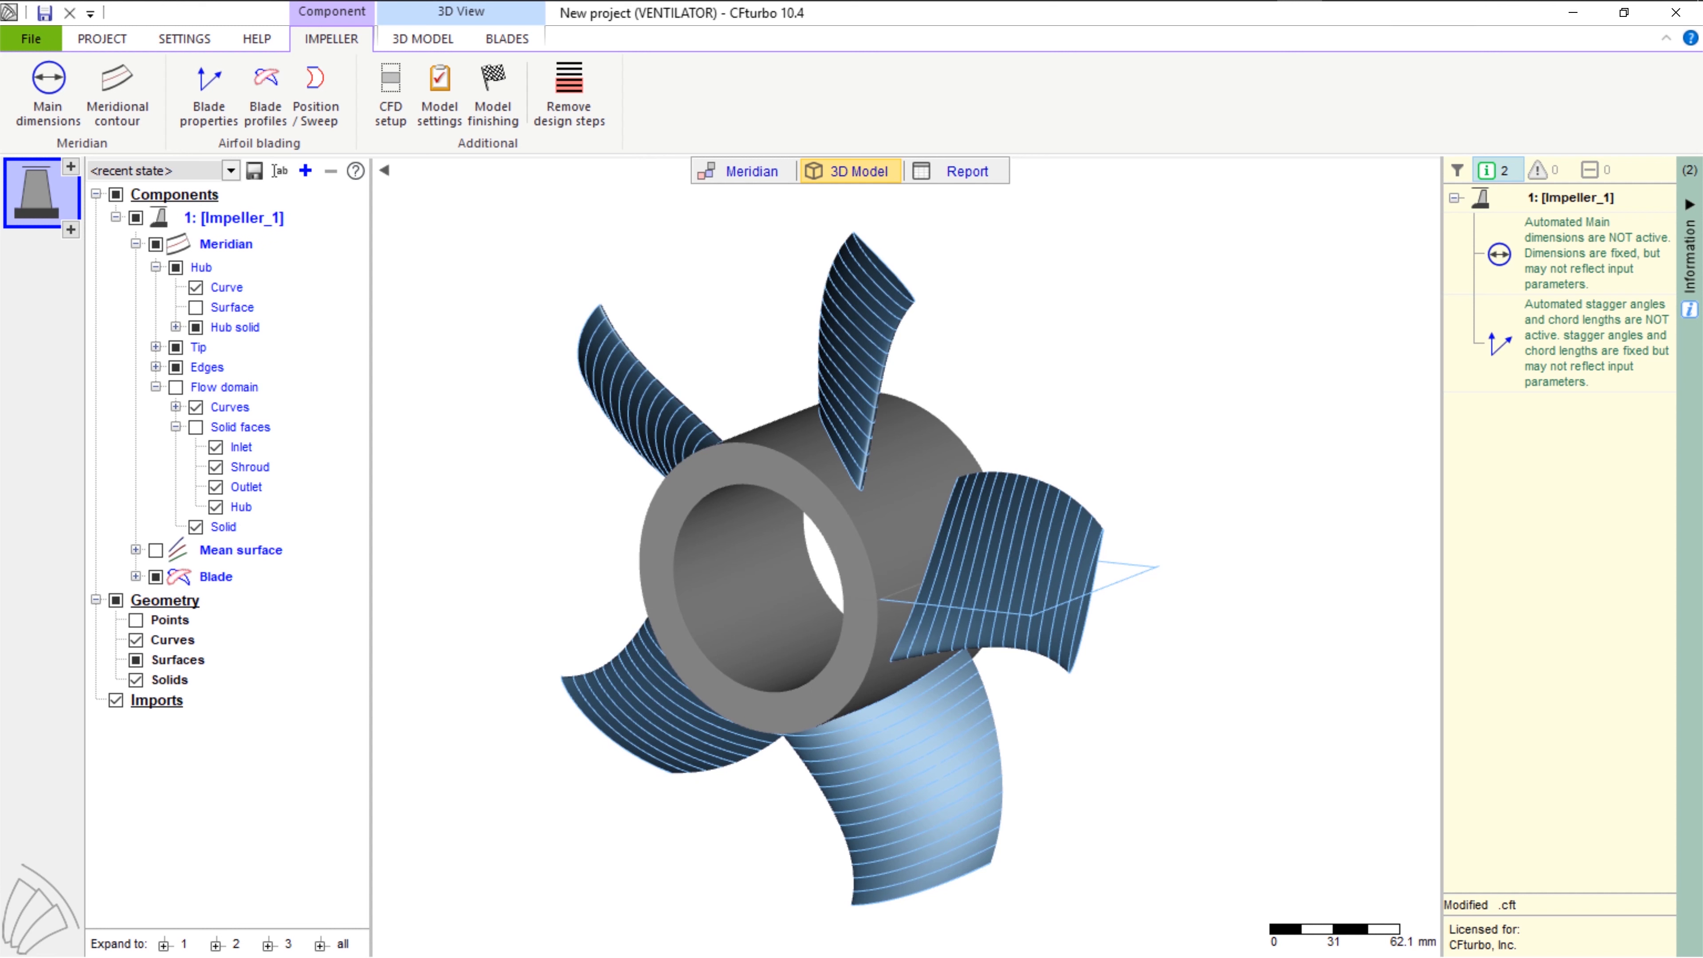
# Add a stator component upstream of the impeller and acknowledge the global setup note
pyautogui.click(71, 166)
pyautogui.press('Return')
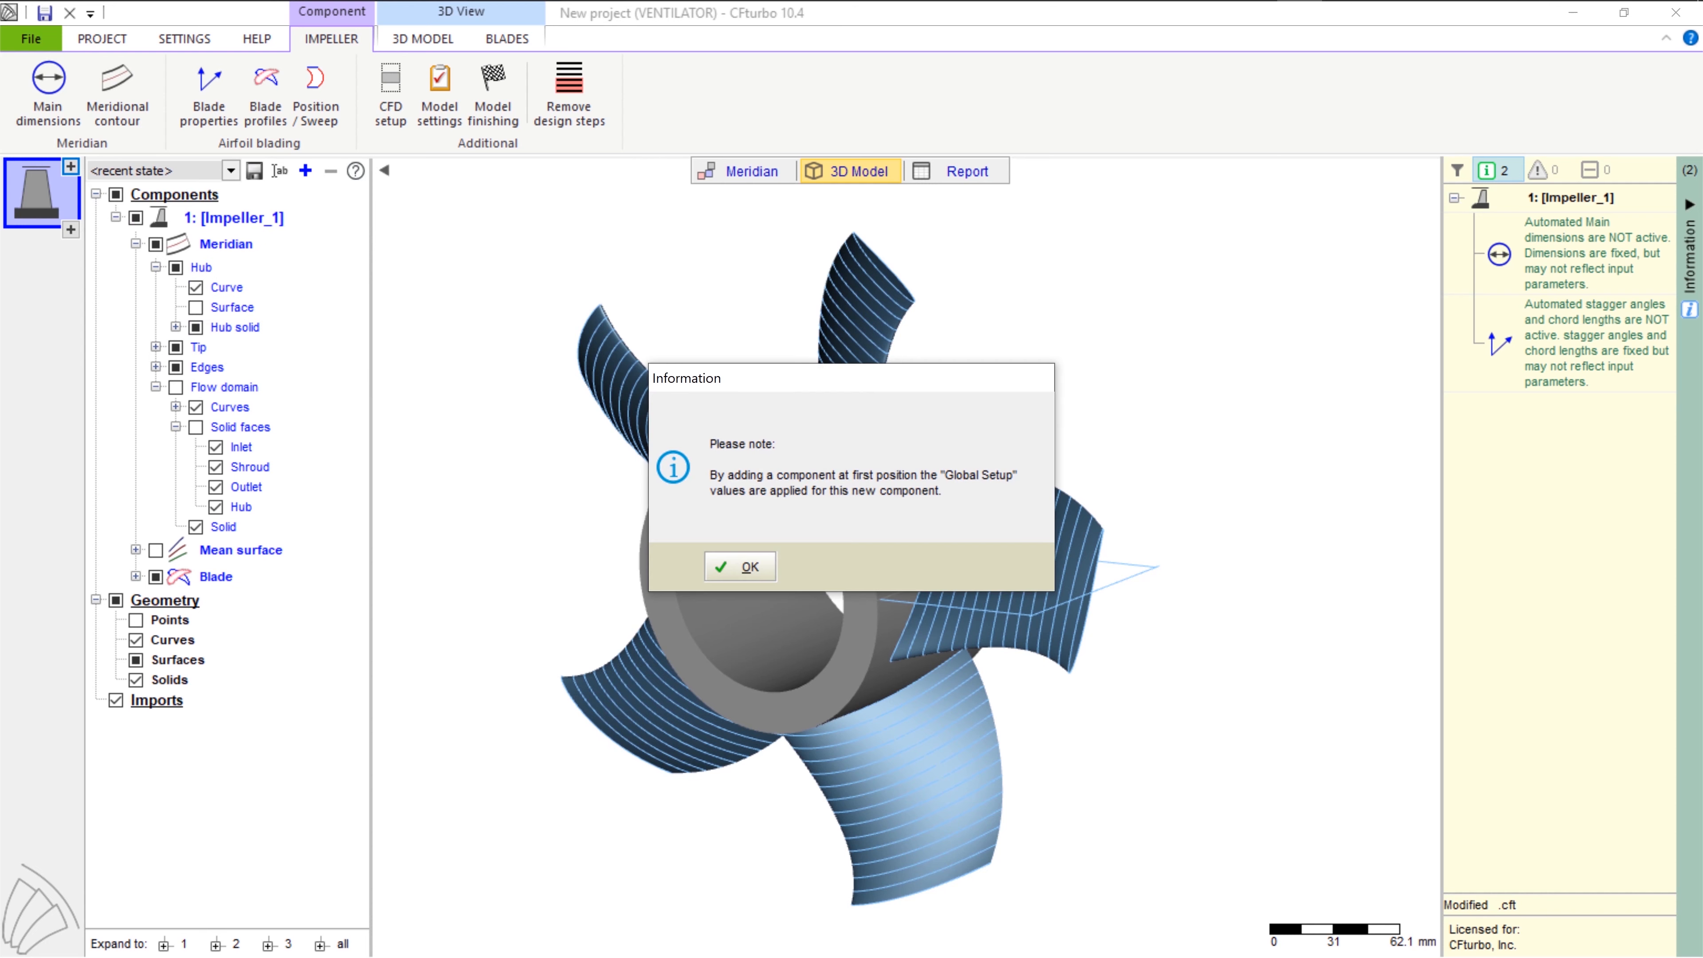
pyautogui.press('Return')
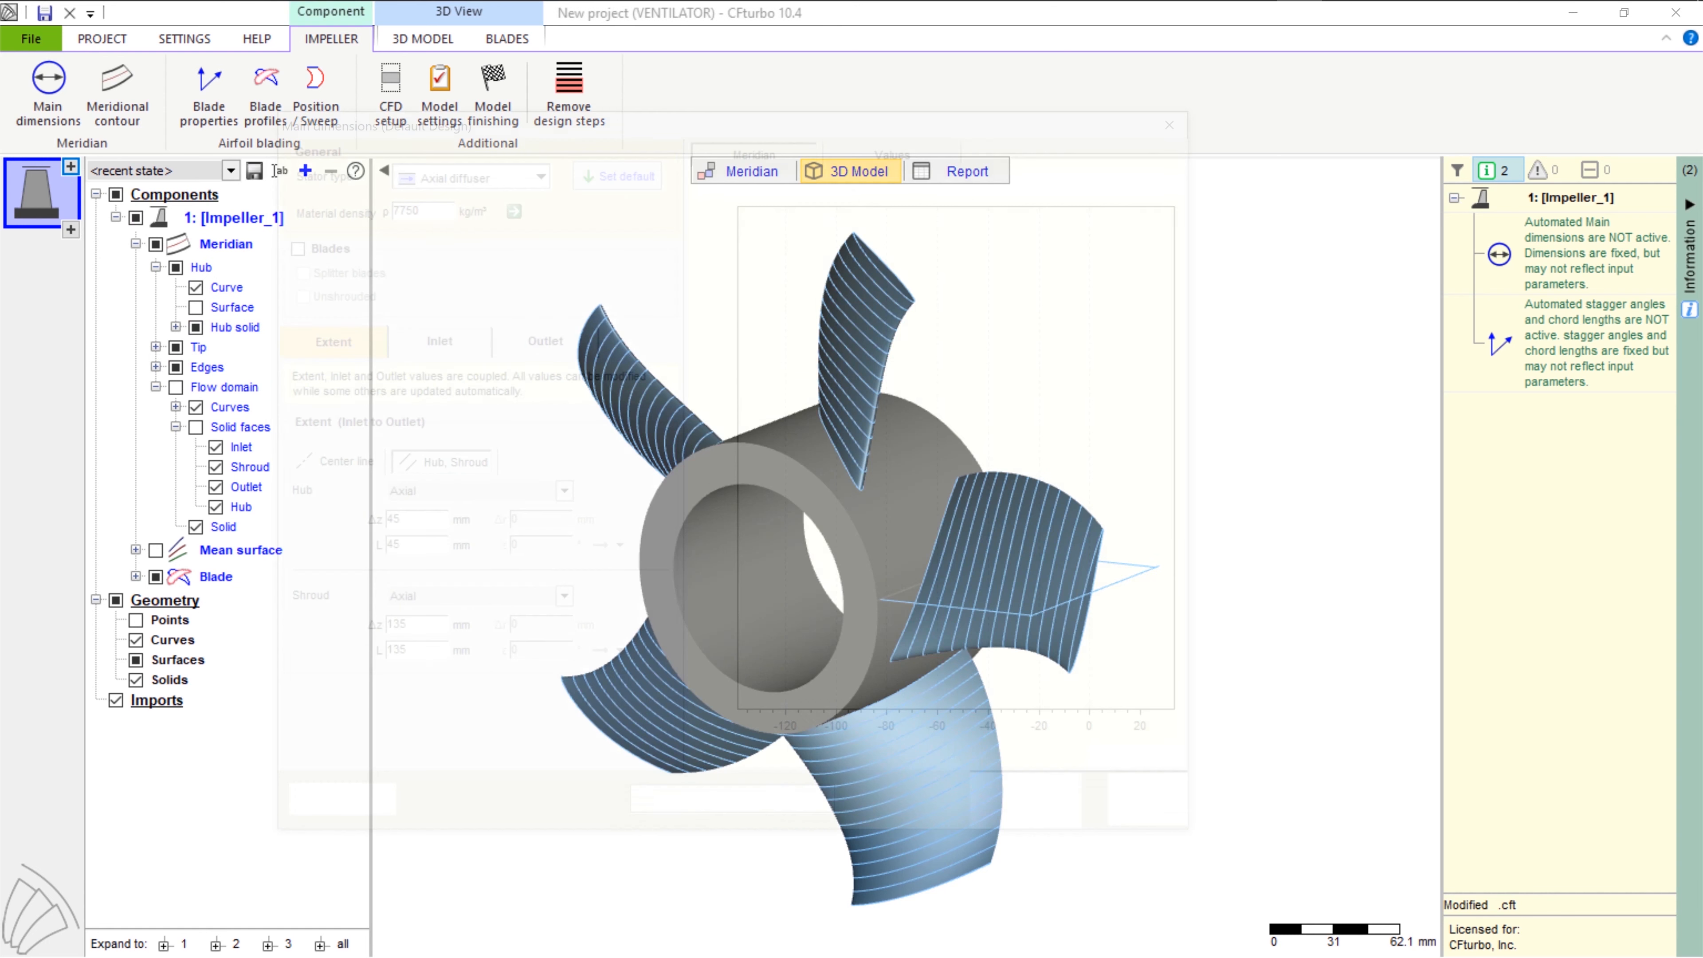
# Set the stator's inlet interface to z -200 mm at hub and shroud, with a hub radius of 0 mm
pyautogui.click(439, 346)
pyautogui.moveTo(429, 441); pyautogui.dragTo(403, 440)
pyautogui.write('200')
pyautogui.moveTo(425, 468); pyautogui.dragTo(402, 468)
pyautogui.write('200')
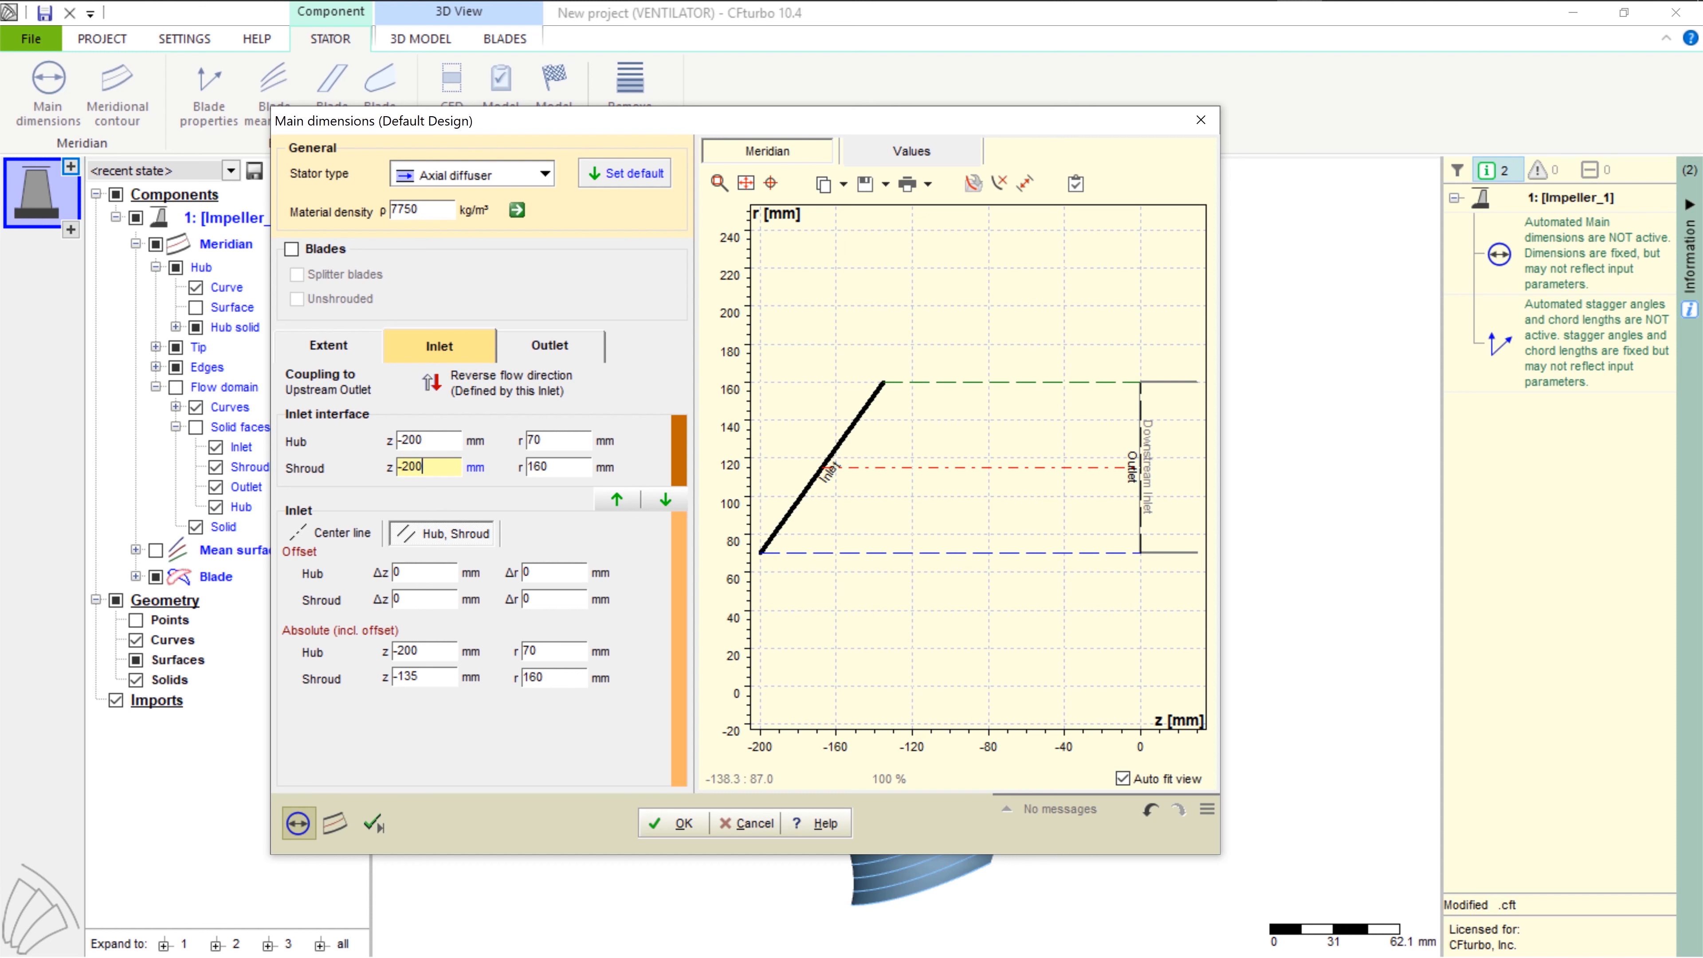
pyautogui.moveTo(545, 440); pyautogui.dragTo(525, 441)
pyautogui.write('0')
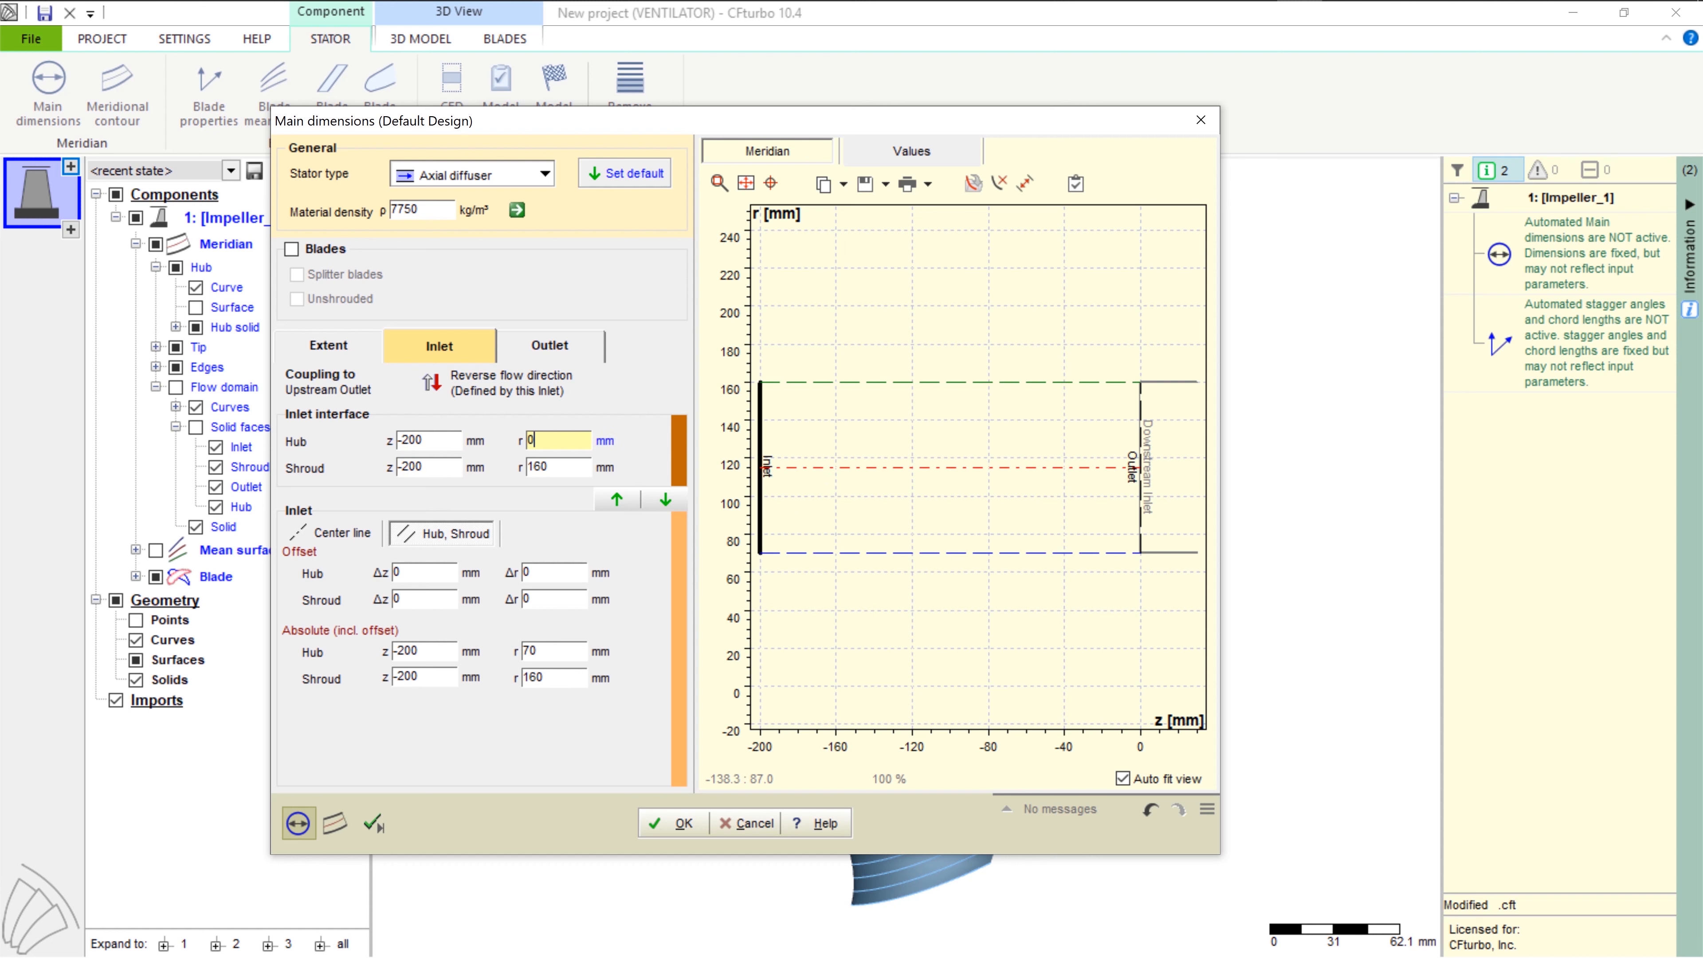
# Accept the stator's main dimensions and split its meridional hub contour at a point at z -70 mm, r 0 mm
pyautogui.click(373, 823)
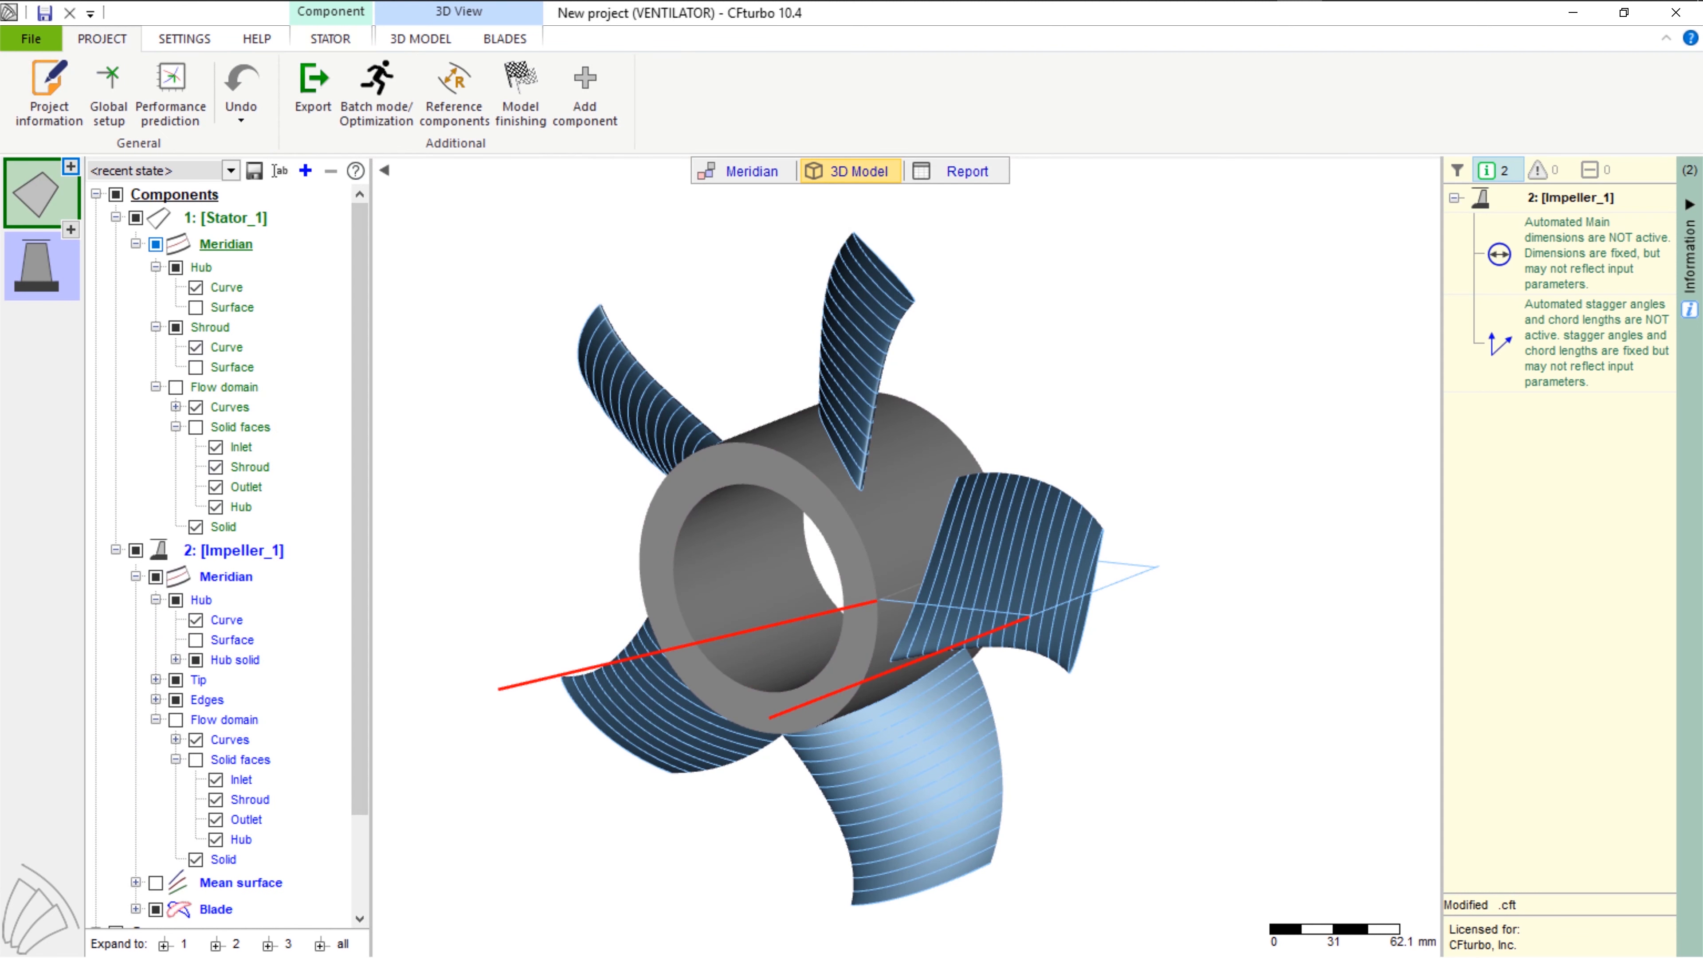
pyautogui.click(330, 39)
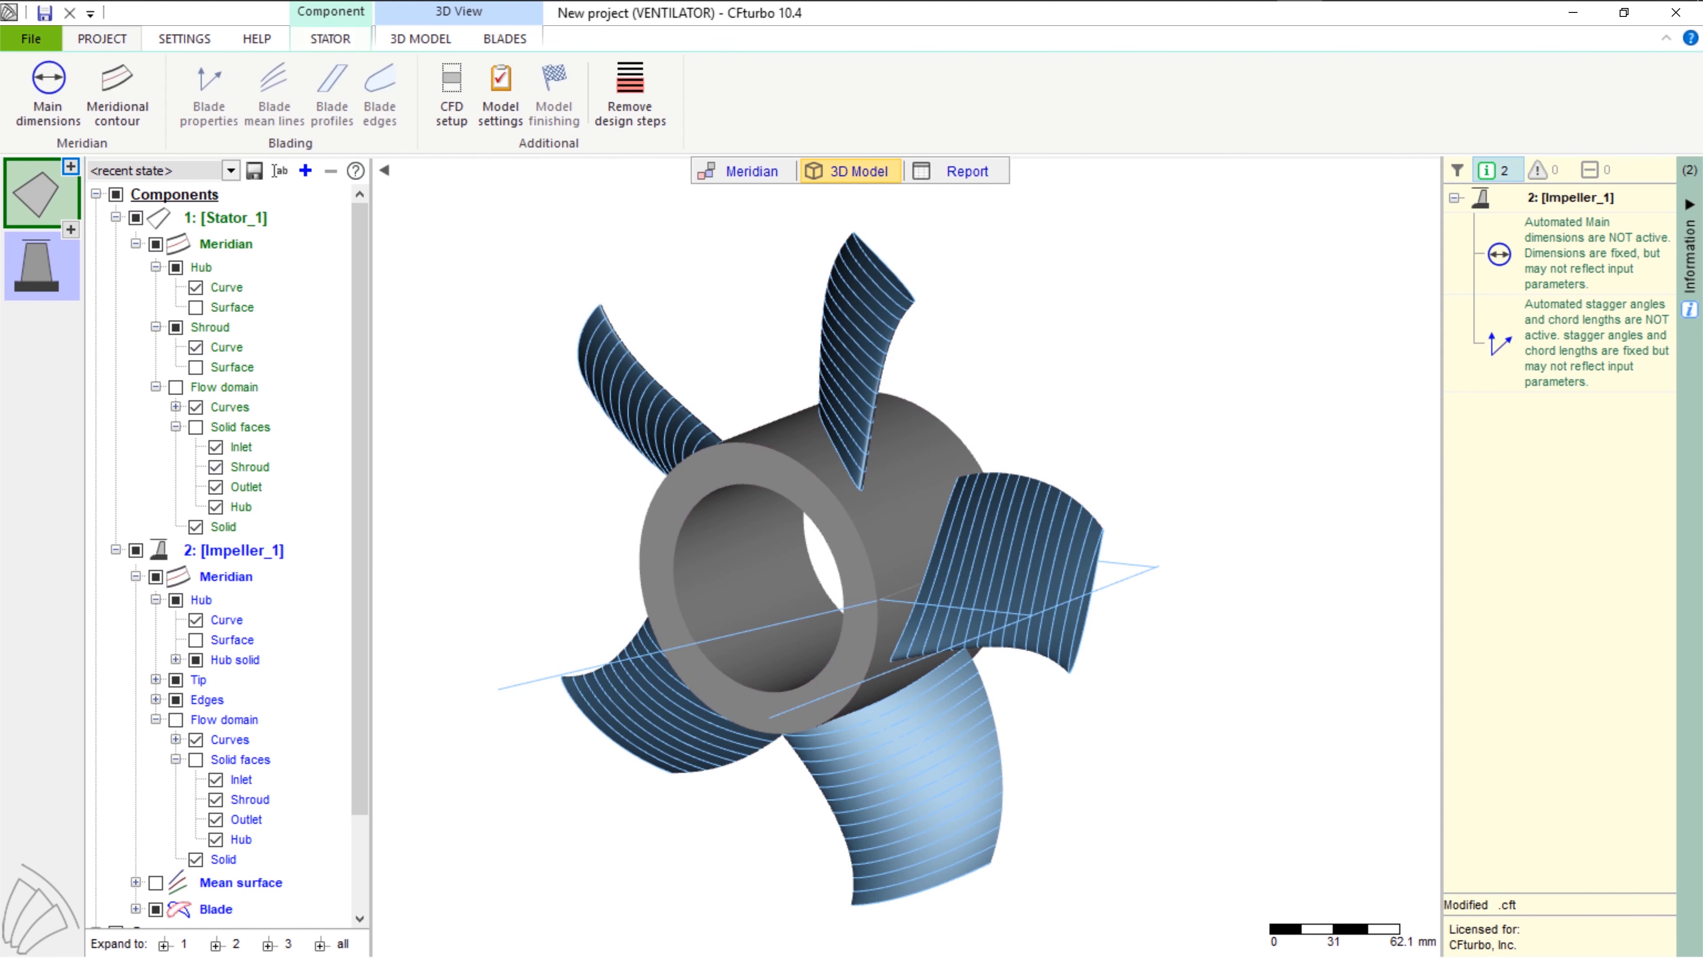
pyautogui.click(118, 91)
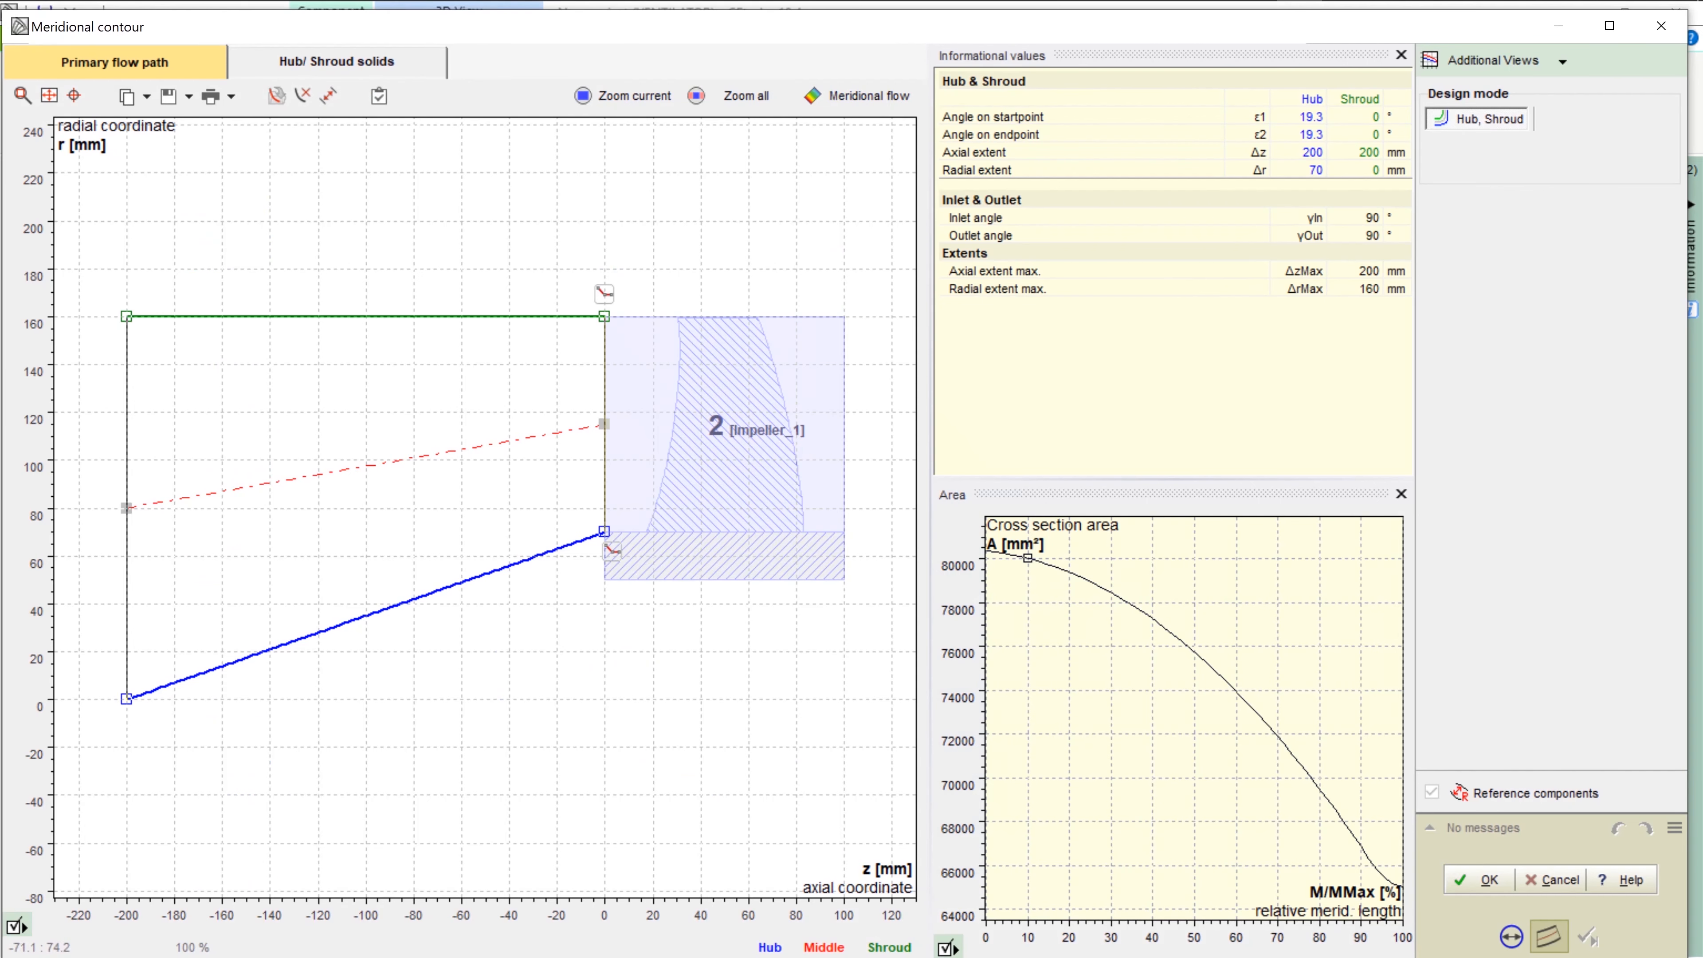
pyautogui.rightClick(421, 596)
pyautogui.moveTo(523, 741)
pyautogui.click(657, 768)
pyautogui.moveTo(485, 573); pyautogui.dragTo(459, 721)
pyautogui.rightClick(439, 700)
pyautogui.write('70')
pyautogui.press('Return')
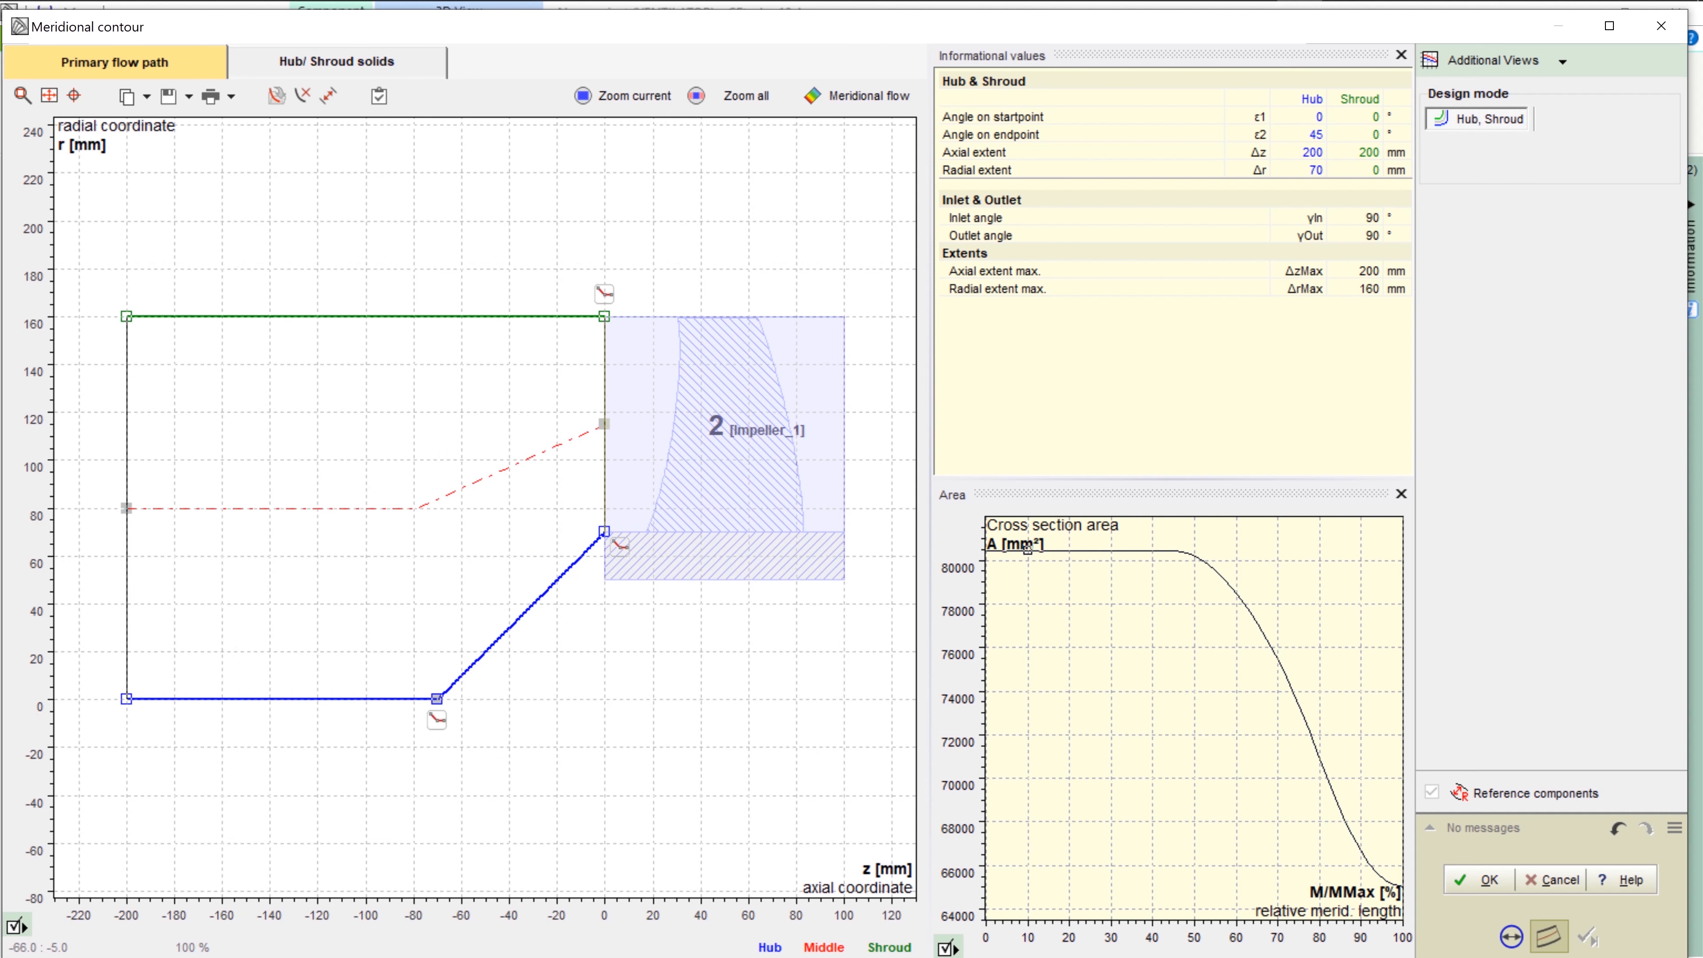
# Convert the sloped hub segment to a Bezier curve bulging outward toward z -70 mm, r 70 mm, with a smooth transition to the impeller hub
pyautogui.rightClick(533, 601)
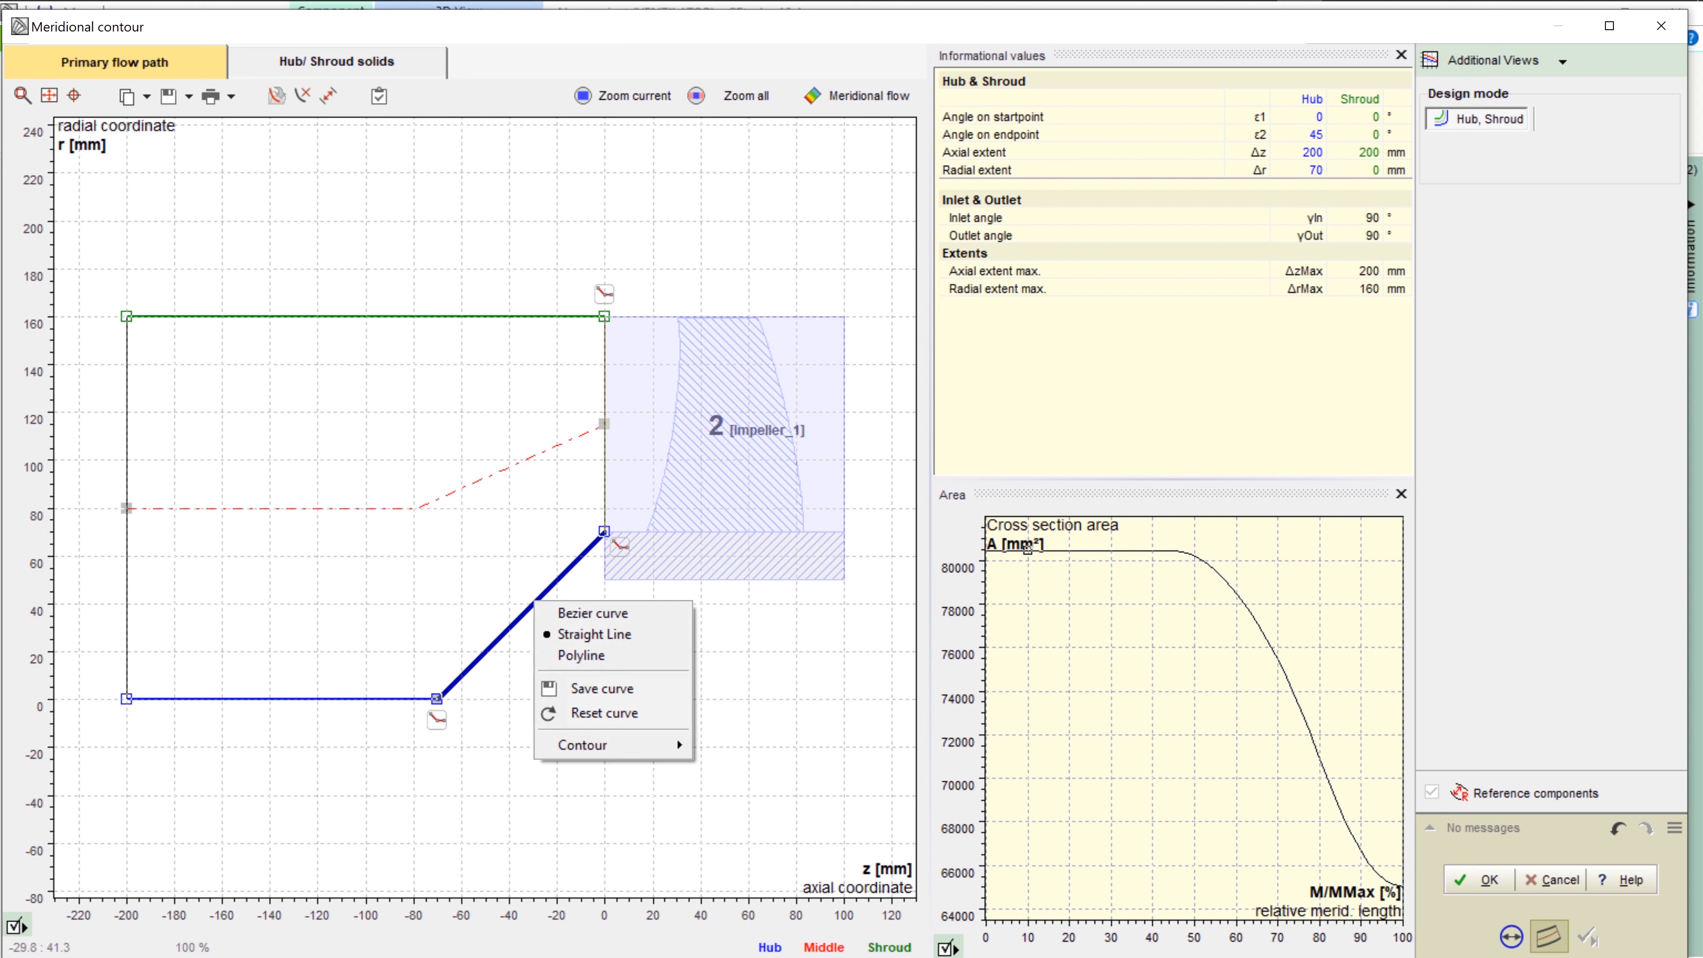
pyautogui.click(563, 614)
pyautogui.moveTo(521, 615); pyautogui.dragTo(437, 533)
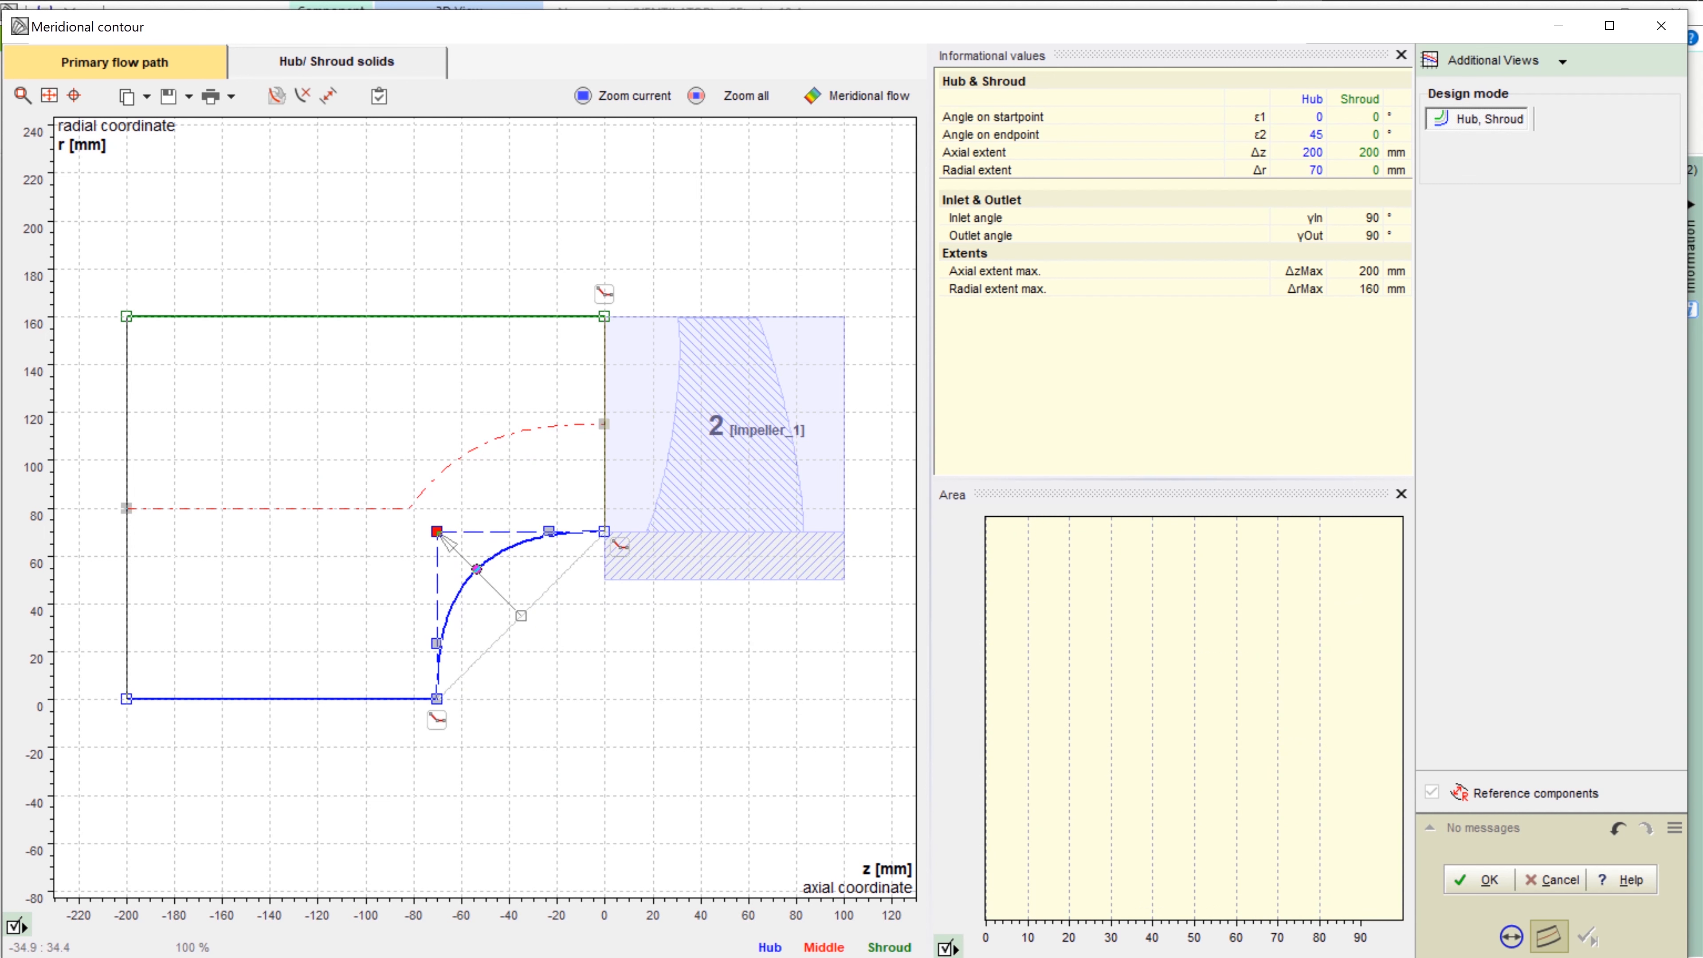
pyautogui.click(604, 550)
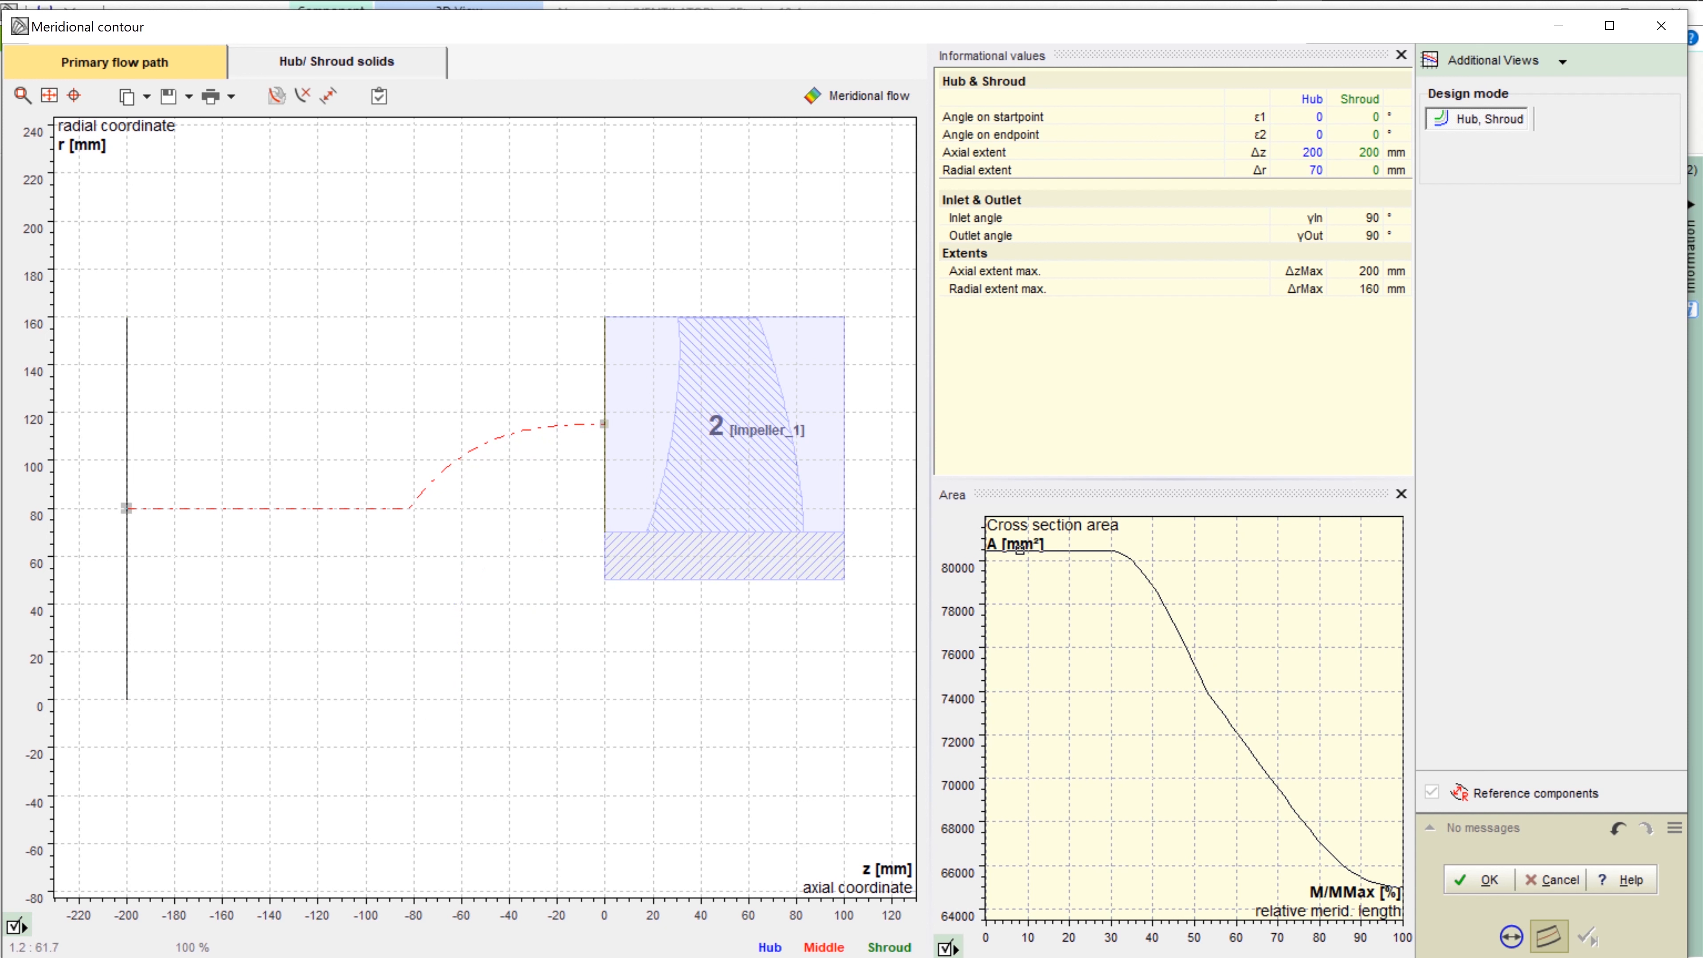
# Set the nose curve's start angle to 90° and move its control points to about z -5 mm and r 7 mm near the curve ends
pyautogui.rightClick(434, 582)
pyautogui.write('90')
pyautogui.click(534, 601)
pyautogui.moveTo(549, 531); pyautogui.dragTo(592, 531)
pyautogui.moveTo(437, 643); pyautogui.dragTo(436, 682)
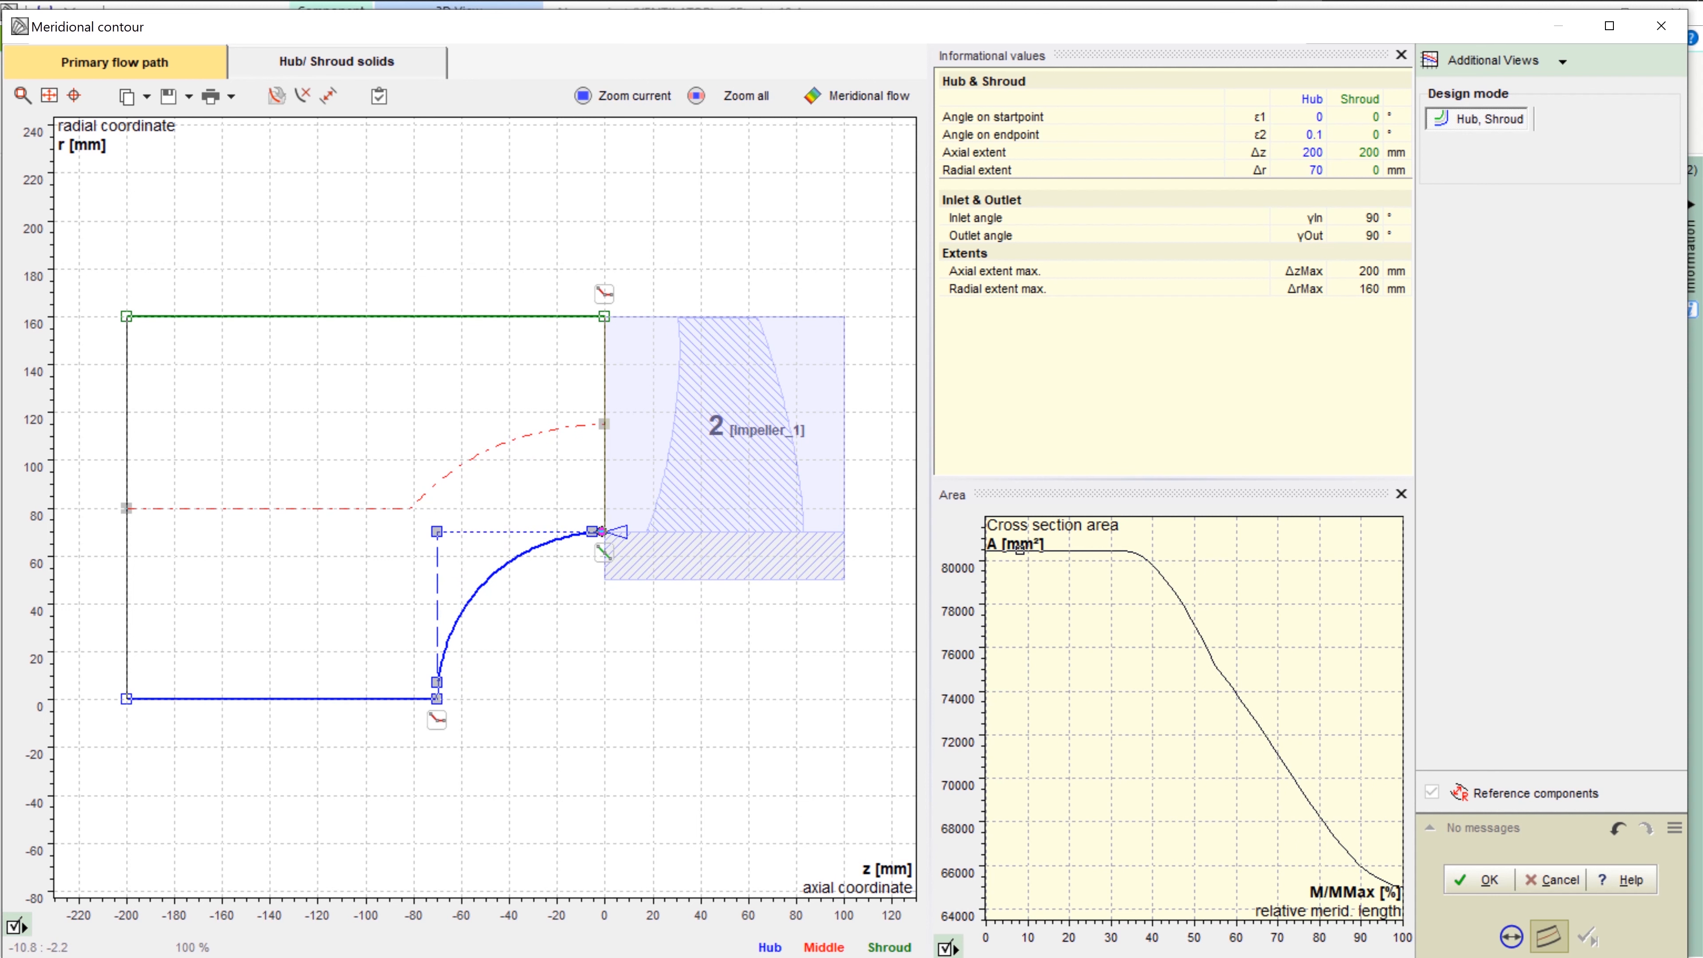
# Activate the stator's solid design, set the hub solid's inner corner beside the impeller to r 50 mm, and accept the contour
pyautogui.click(337, 61)
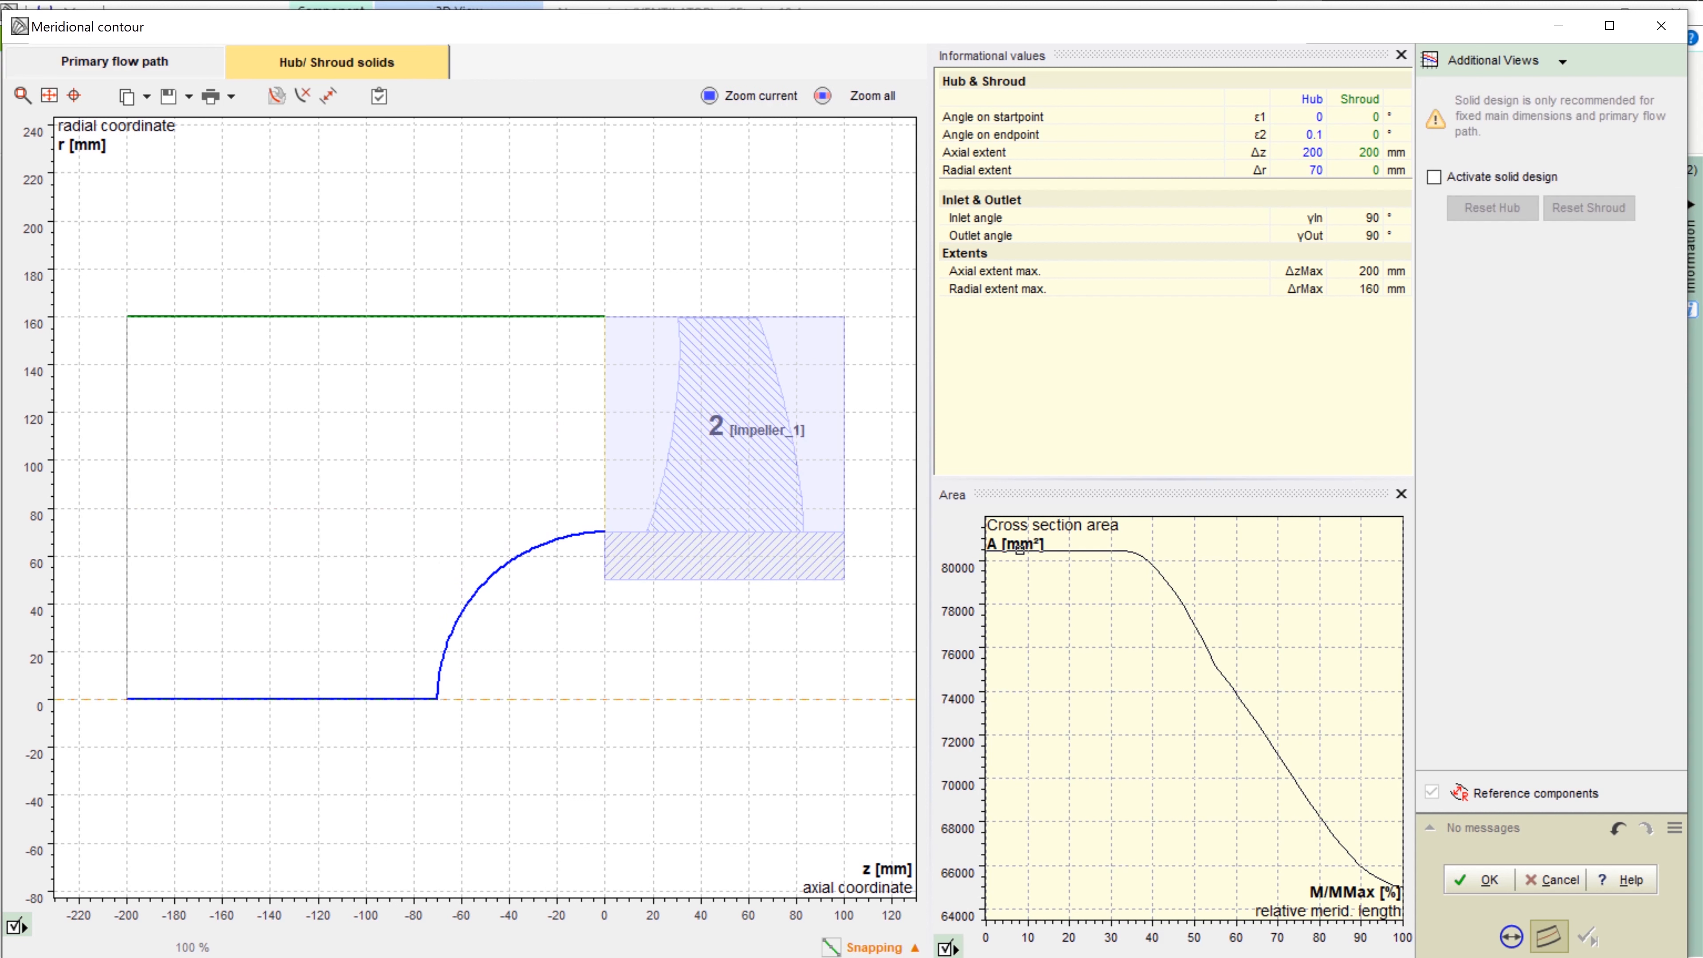
pyautogui.click(1434, 177)
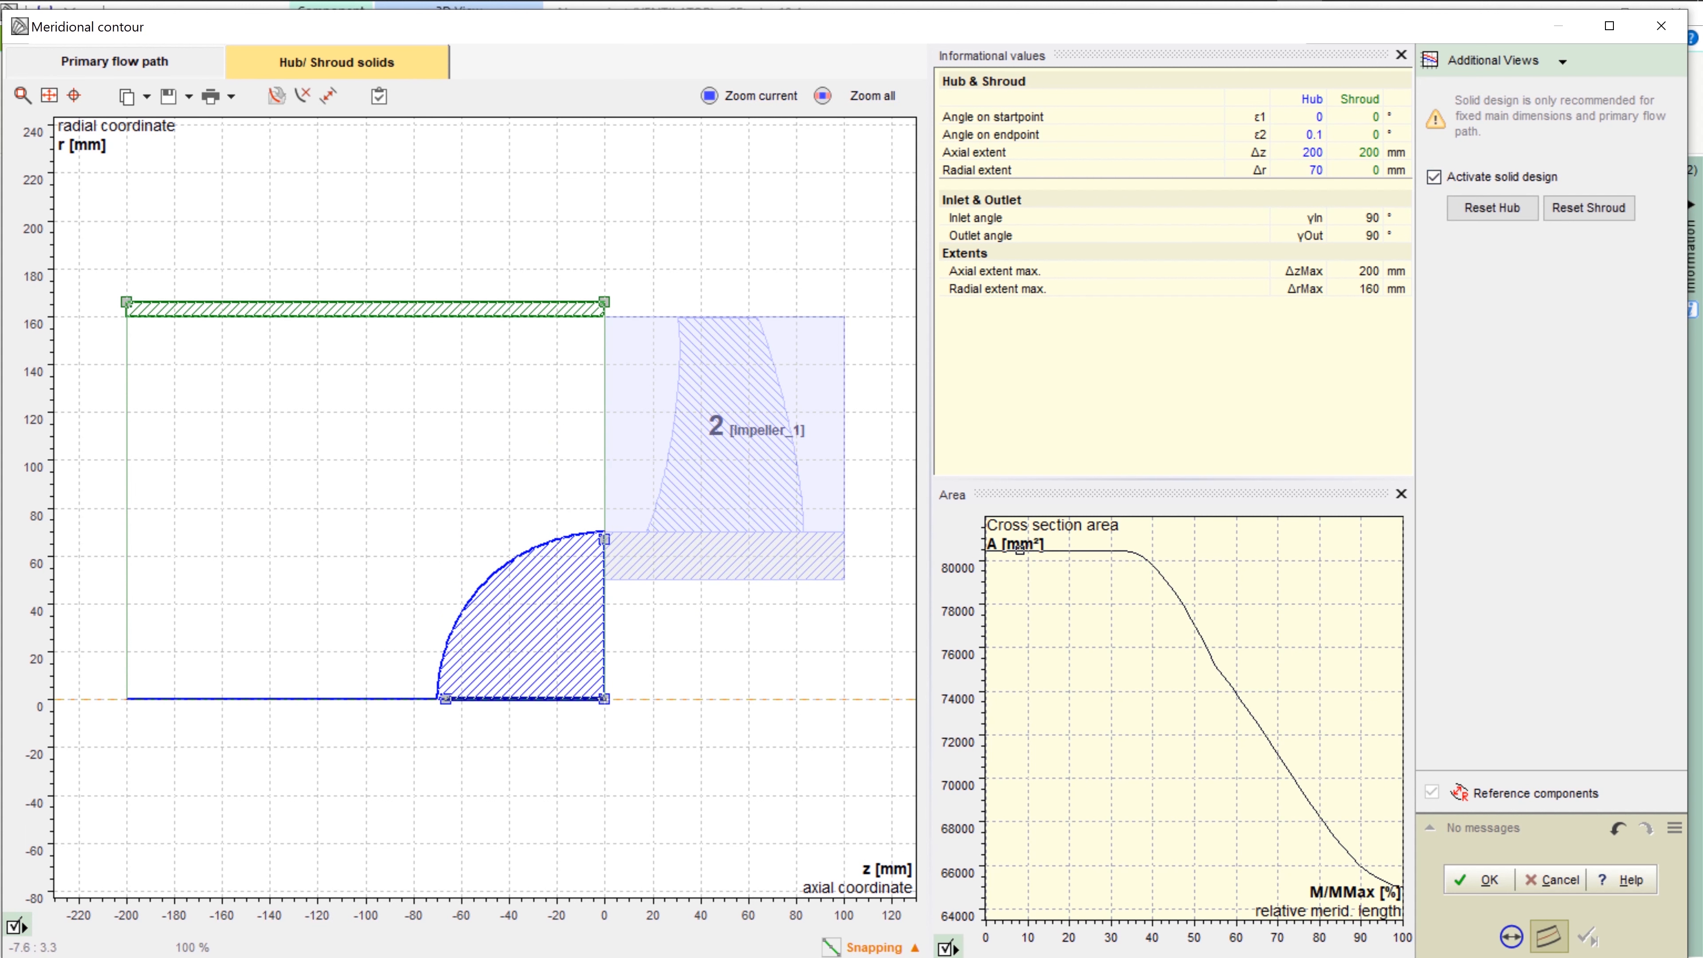
pyautogui.rightClick(604, 698)
pyautogui.click(643, 708)
pyautogui.press('Tab')
pyautogui.write('50')
pyautogui.press('Return')
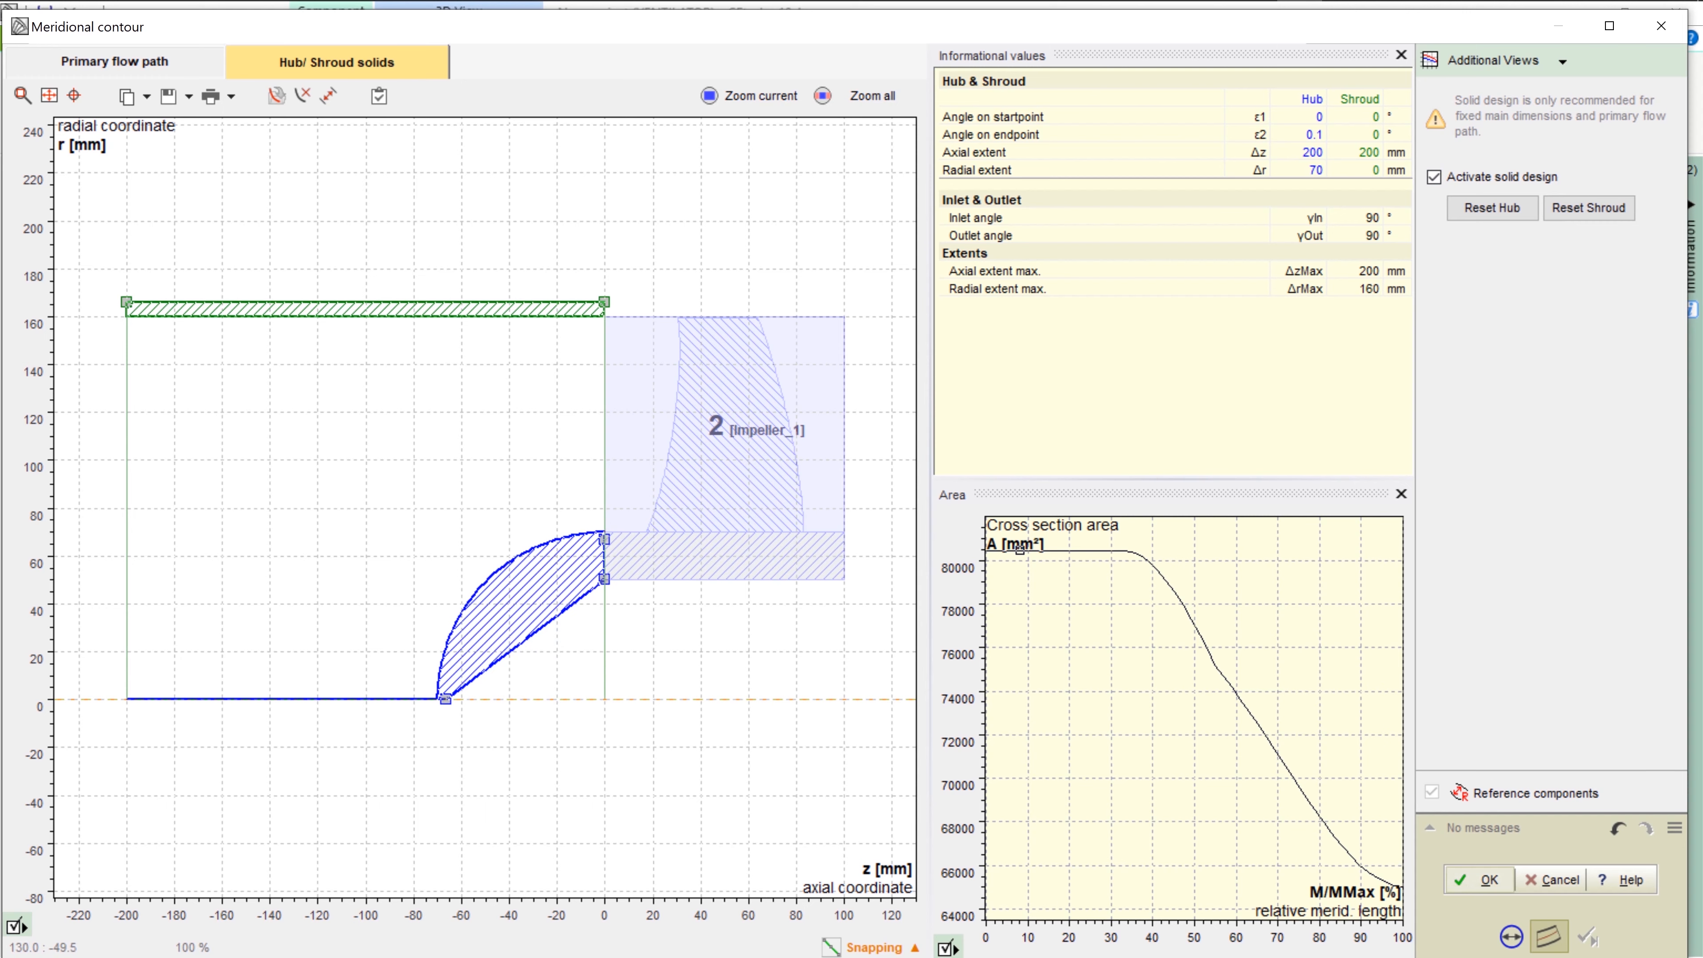
pyautogui.click(1480, 880)
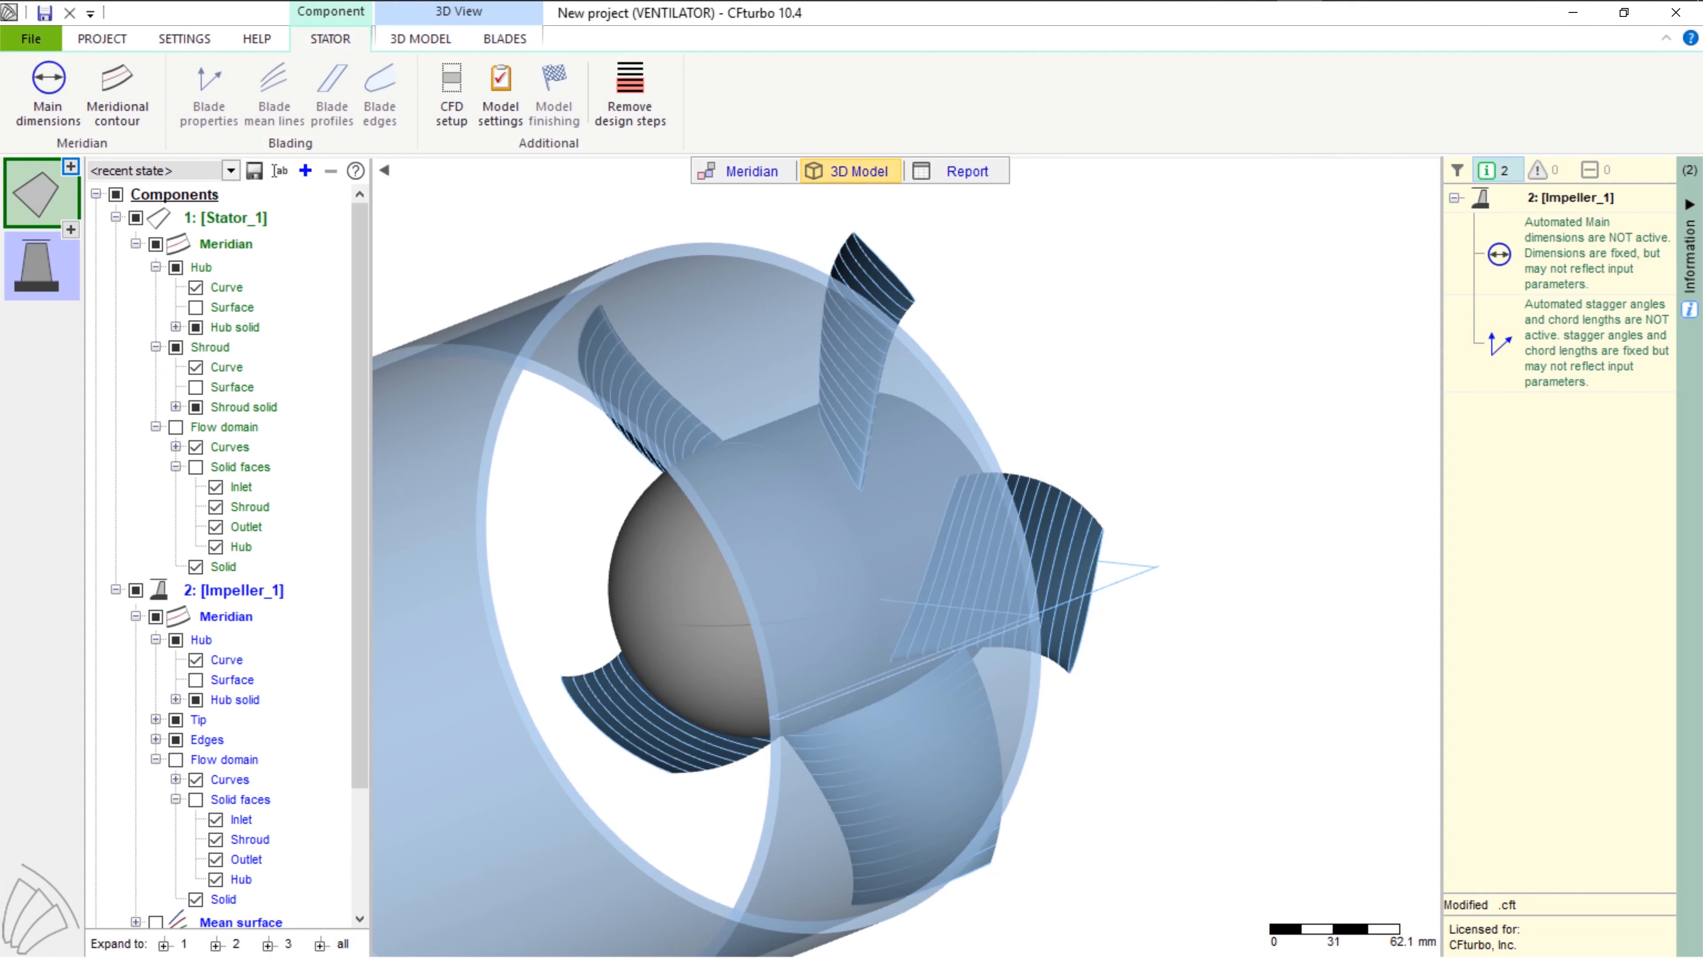
# Examine the rounded hub nose in 3D with the stator's shroud solid hidden, and restore the Default model state
pyautogui.moveTo(805, 577)
pyautogui.mouseDown()
pyautogui.moveTo(992, 603)
pyautogui.moveTo(999, 584)
pyautogui.moveTo(785, 570)
pyautogui.moveTo(791, 603)
pyautogui.moveTo(802, 580)
pyautogui.mouseUp()
pyautogui.scroll(-1, 791, 603)
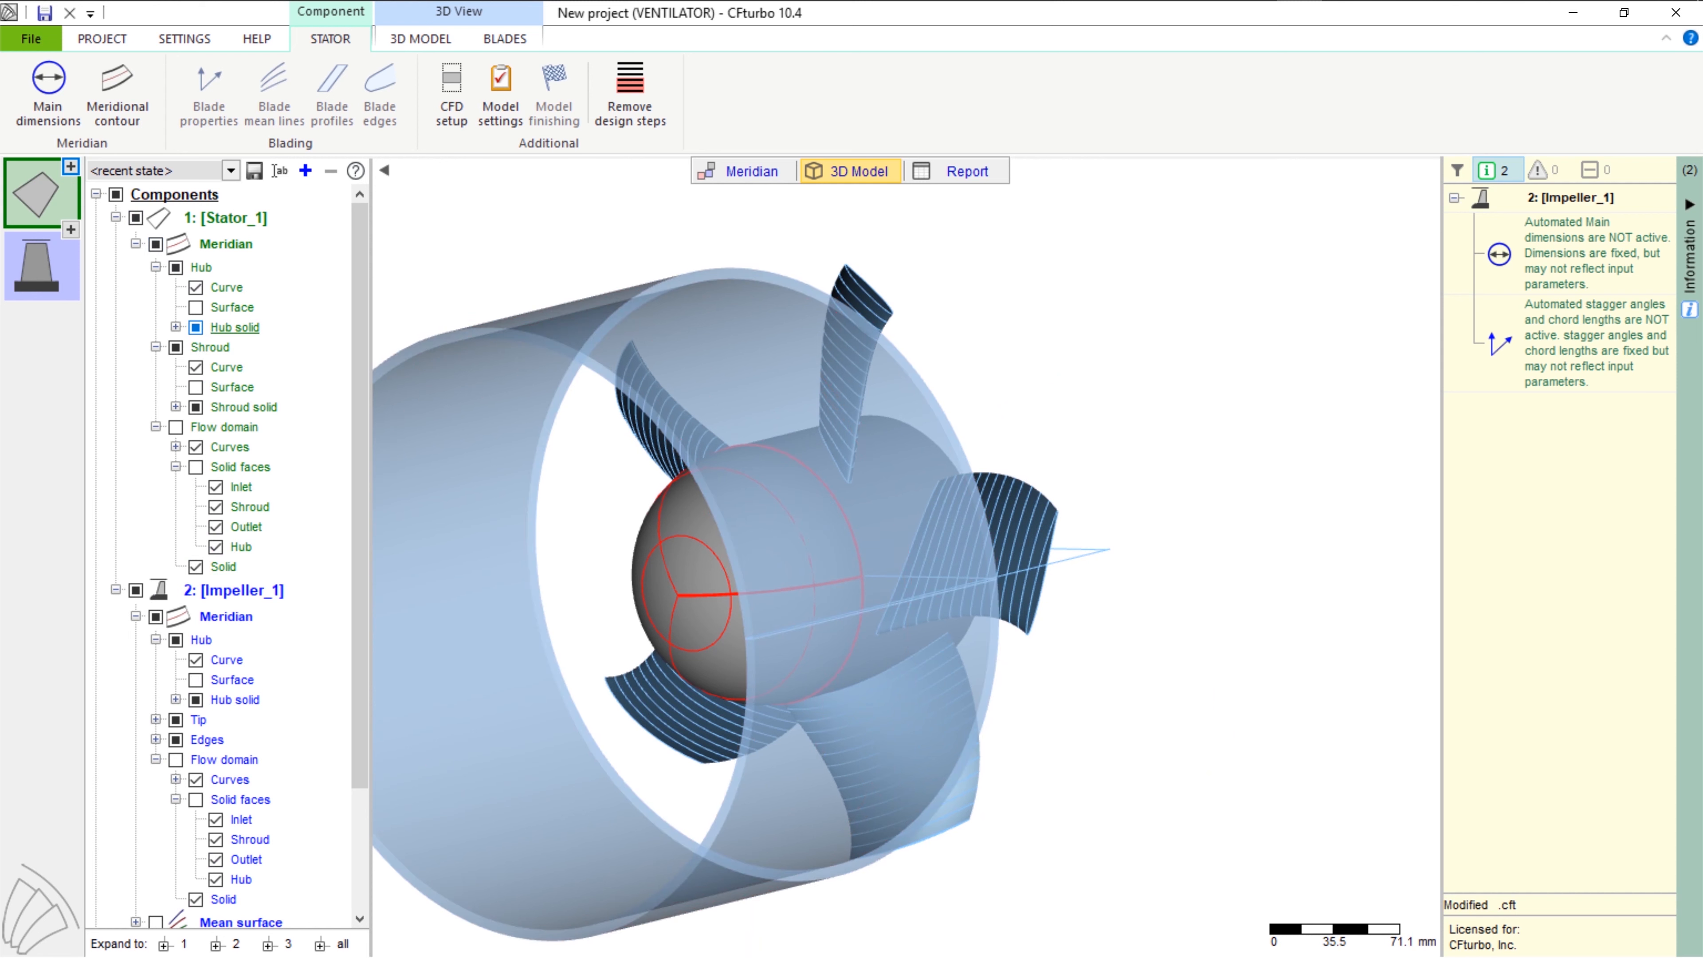
pyautogui.click(196, 407)
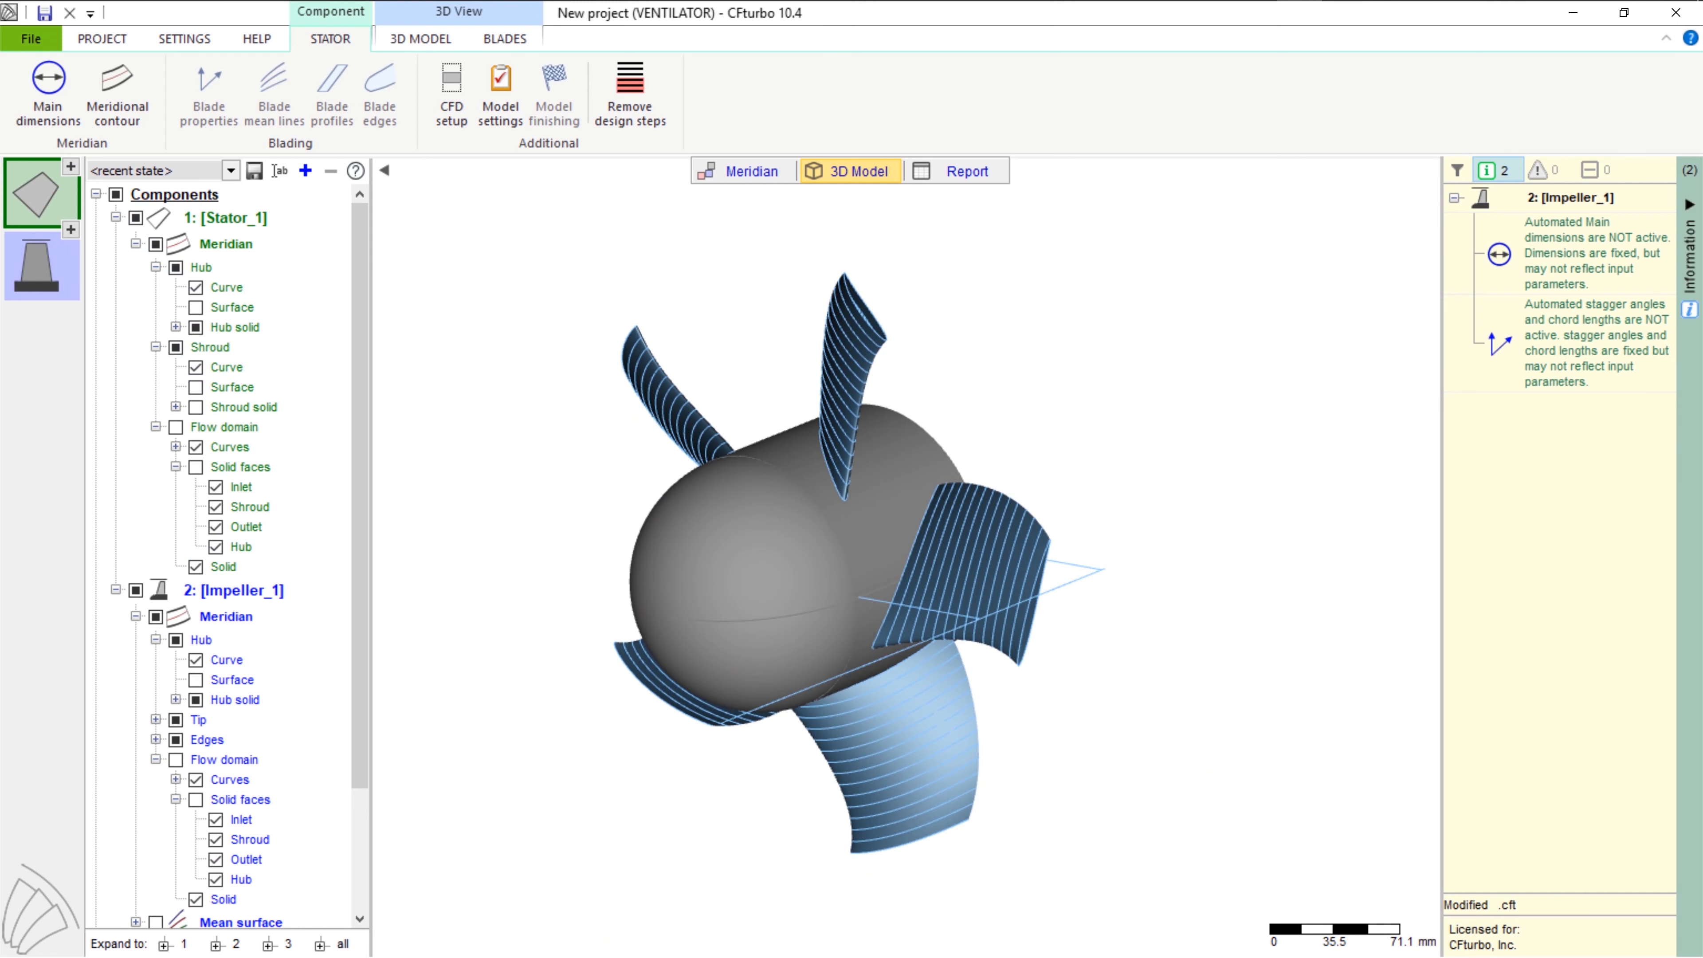
pyautogui.click(230, 170)
pyautogui.click(132, 206)
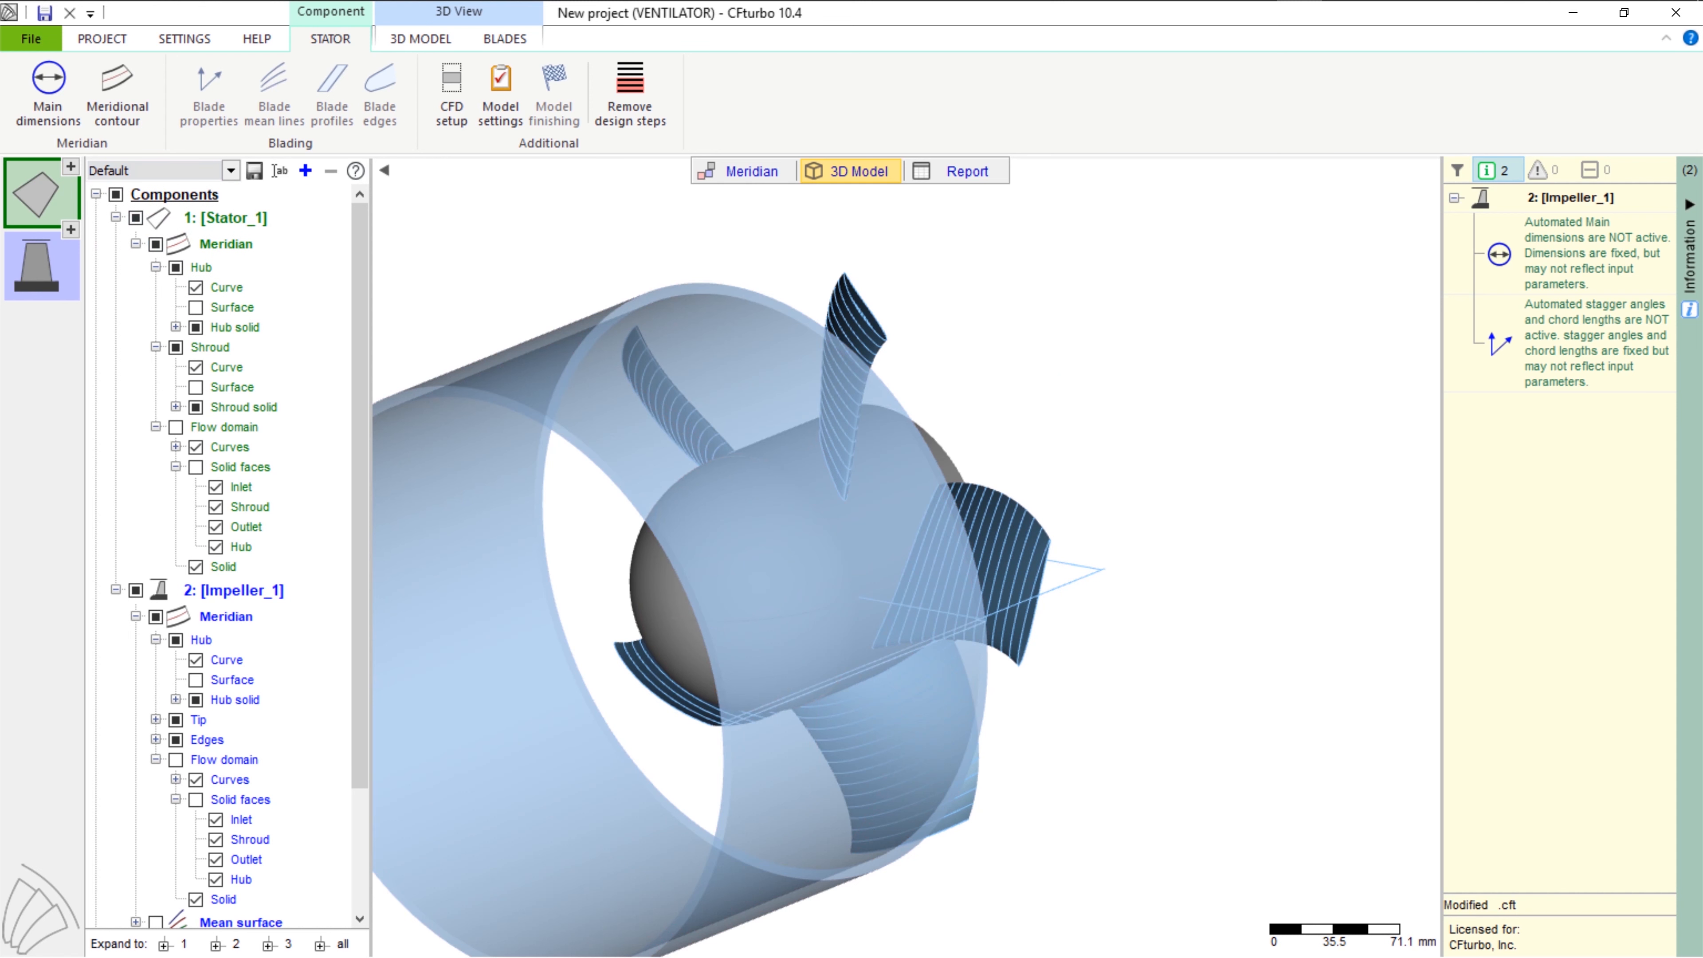
# Add a new stator component downstream of the impeller
pyautogui.click(37, 264)
pyautogui.click(70, 302)
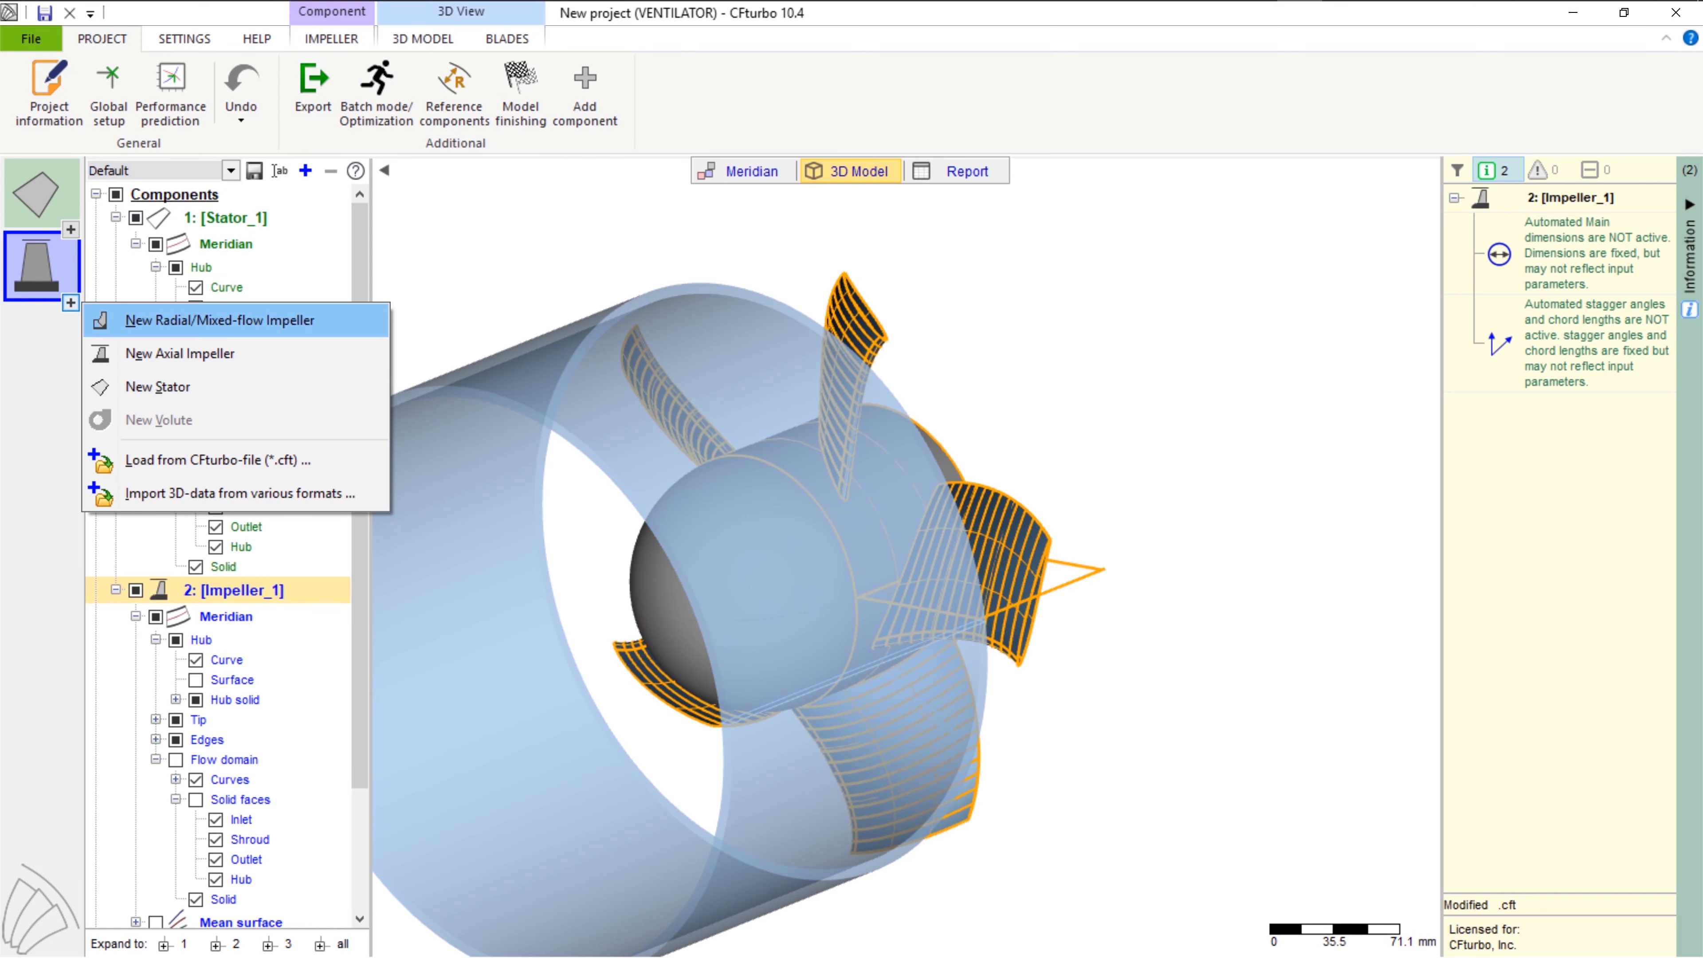
pyautogui.click(158, 386)
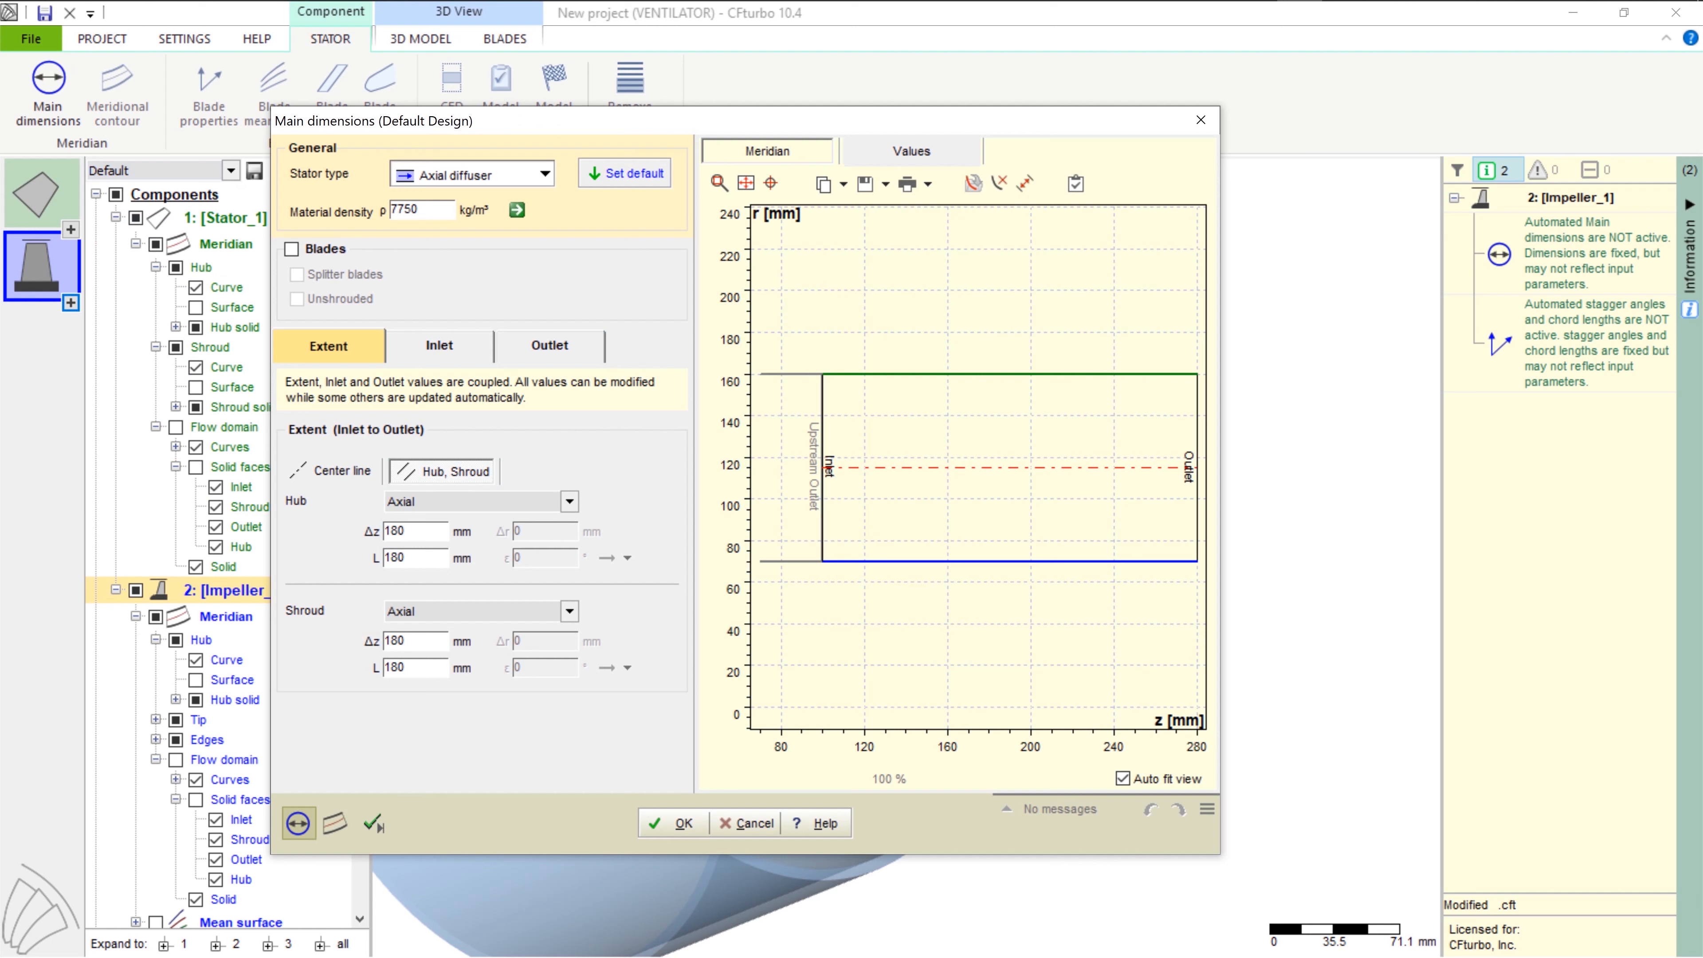
# Set the downstream stator's outlet interface to z 700 mm at hub and shroud, and accept the main dimensions
pyautogui.click(439, 345)
pyautogui.click(550, 345)
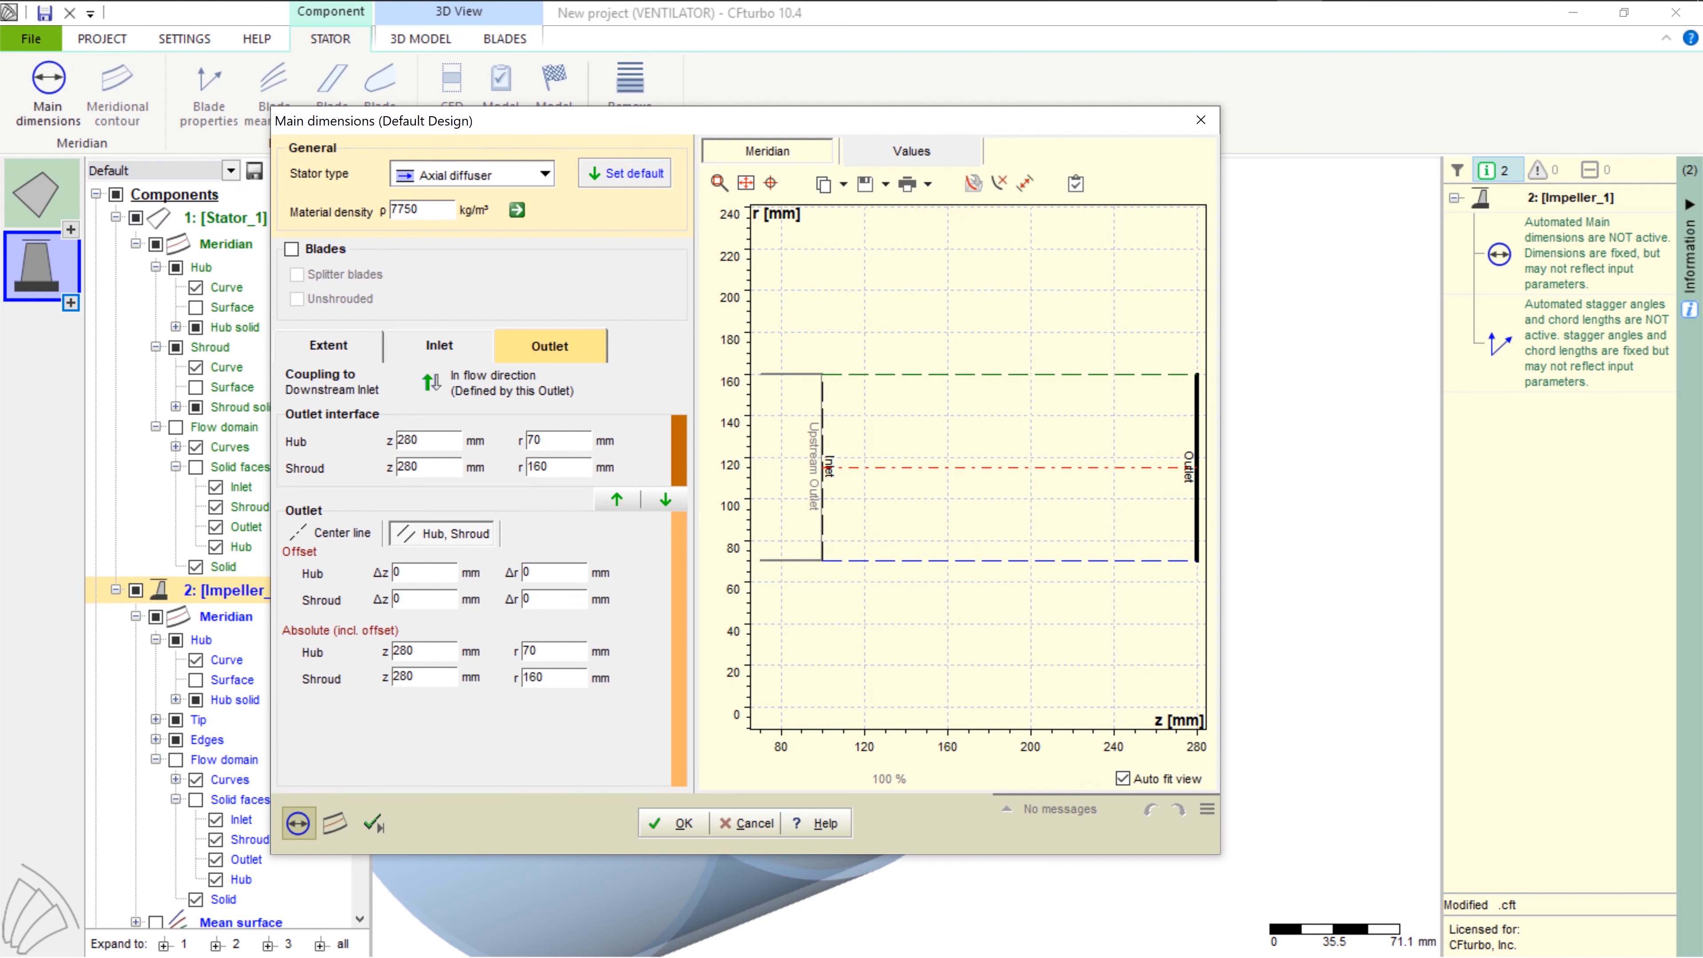
pyautogui.moveTo(435, 440); pyautogui.dragTo(394, 441)
pyautogui.write('700')
pyautogui.press('Tab')
pyautogui.write('700')
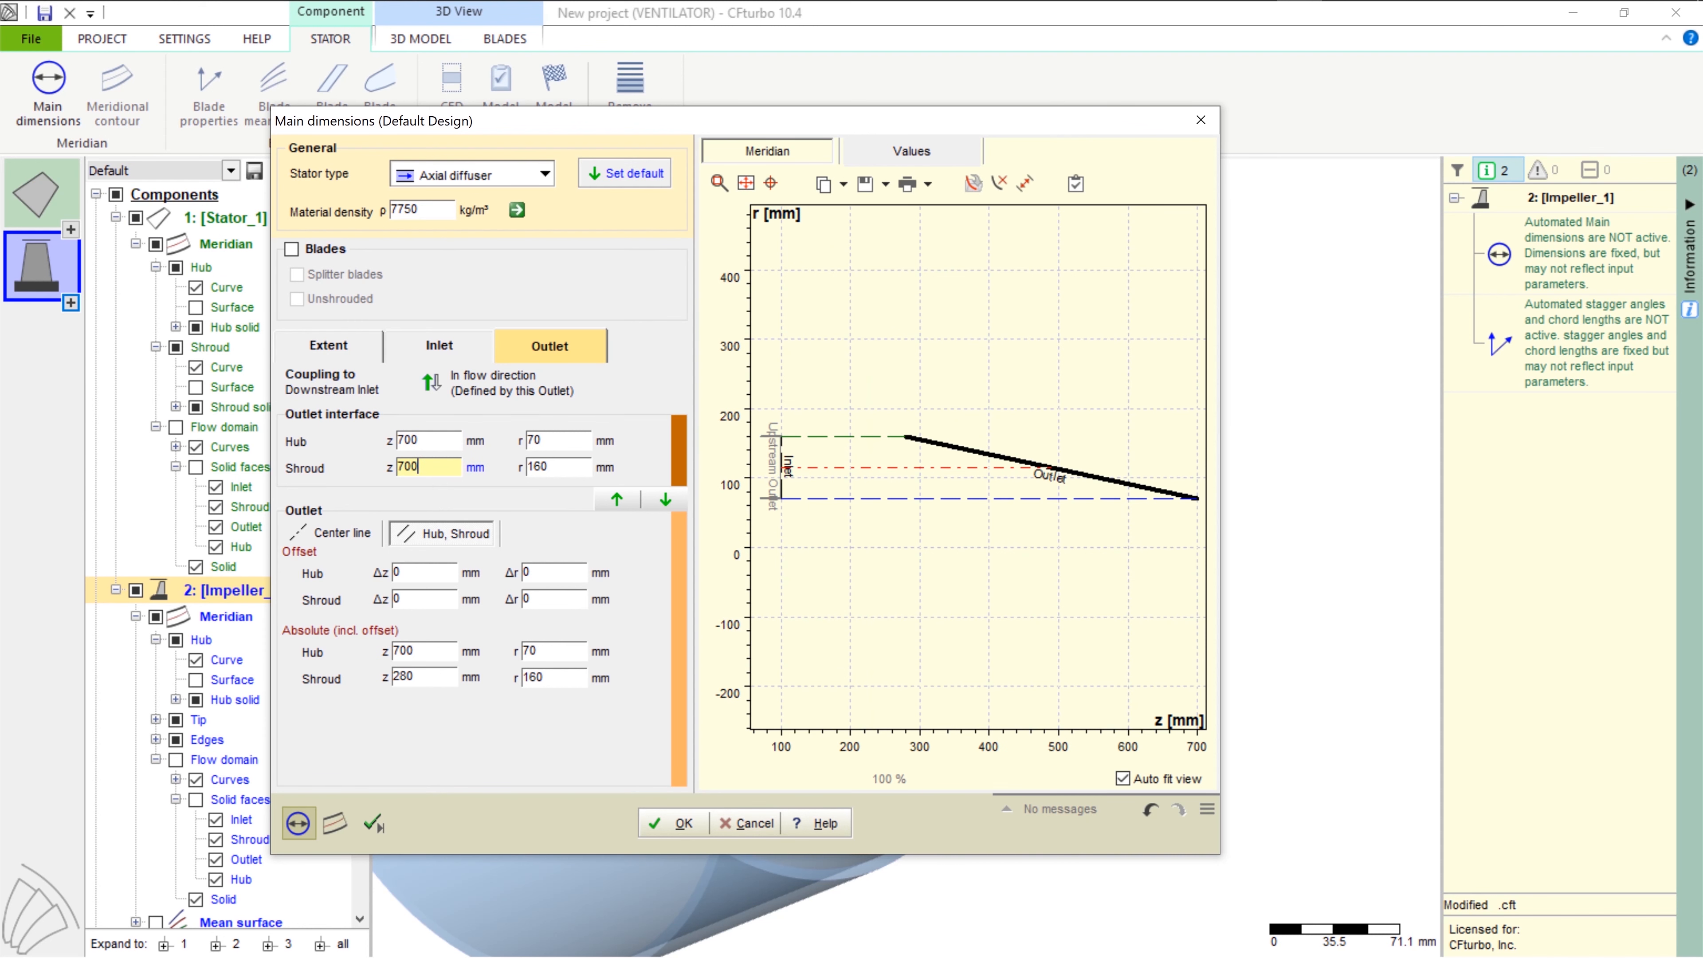
pyautogui.press('Return')
pyautogui.click(374, 823)
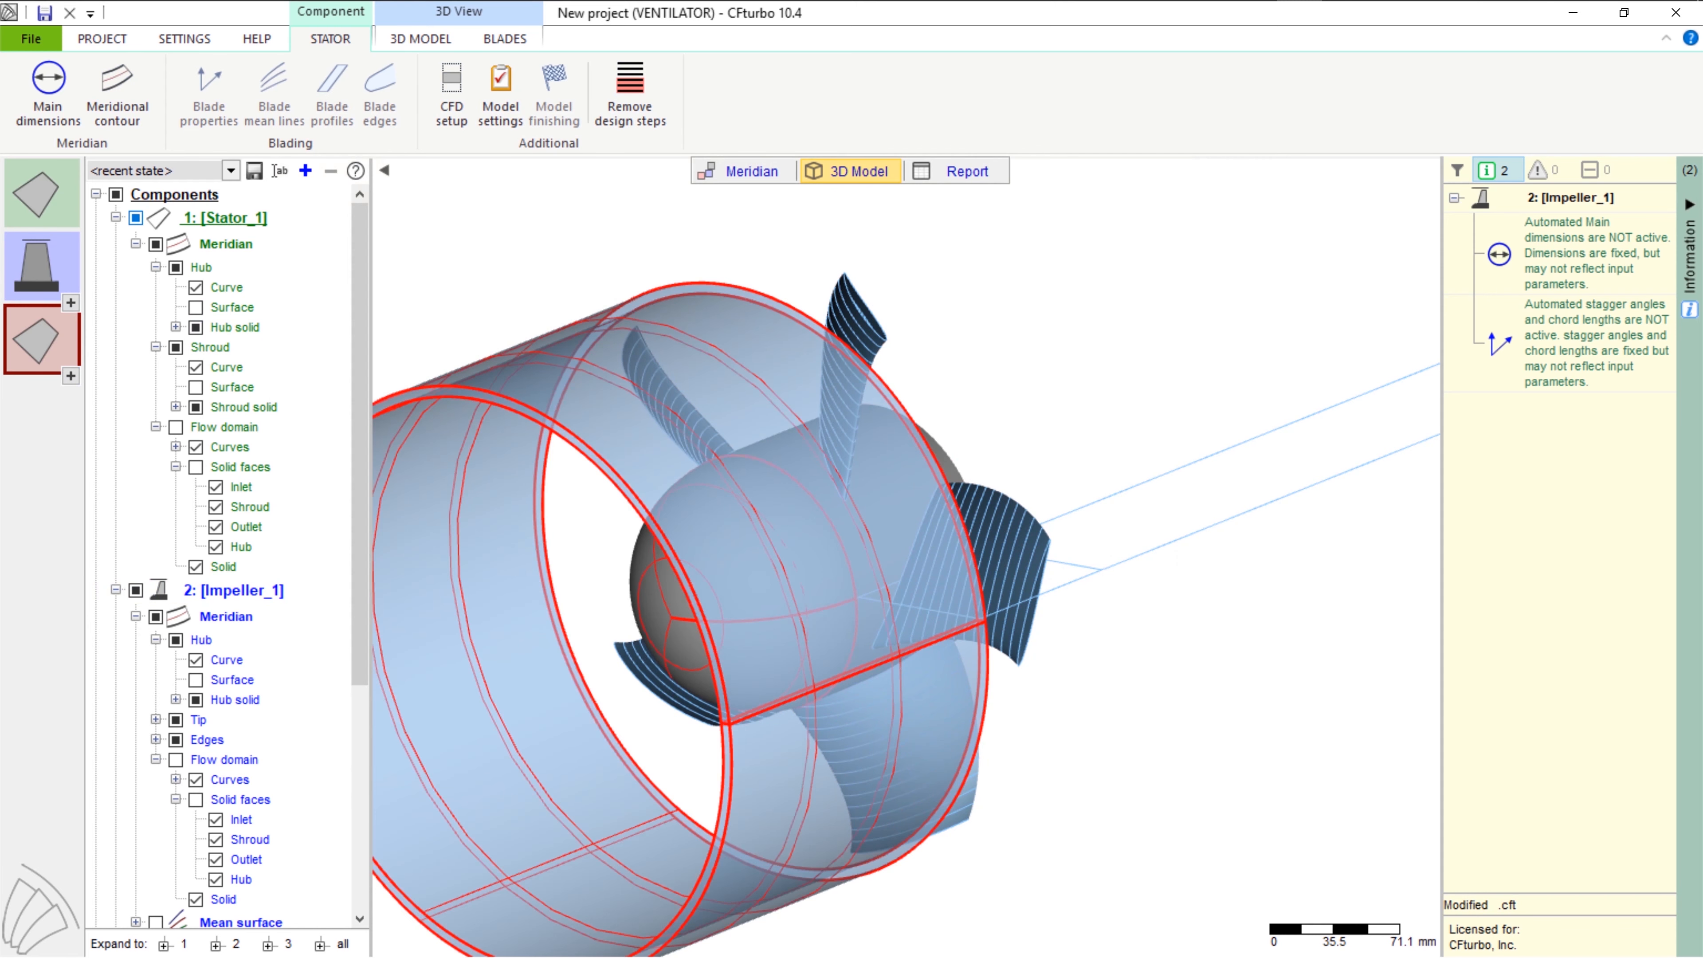
# Activate solid design for the downstream stator's contour and set the hub solid's inner radius to 50 mm at its inlet
pyautogui.click(116, 92)
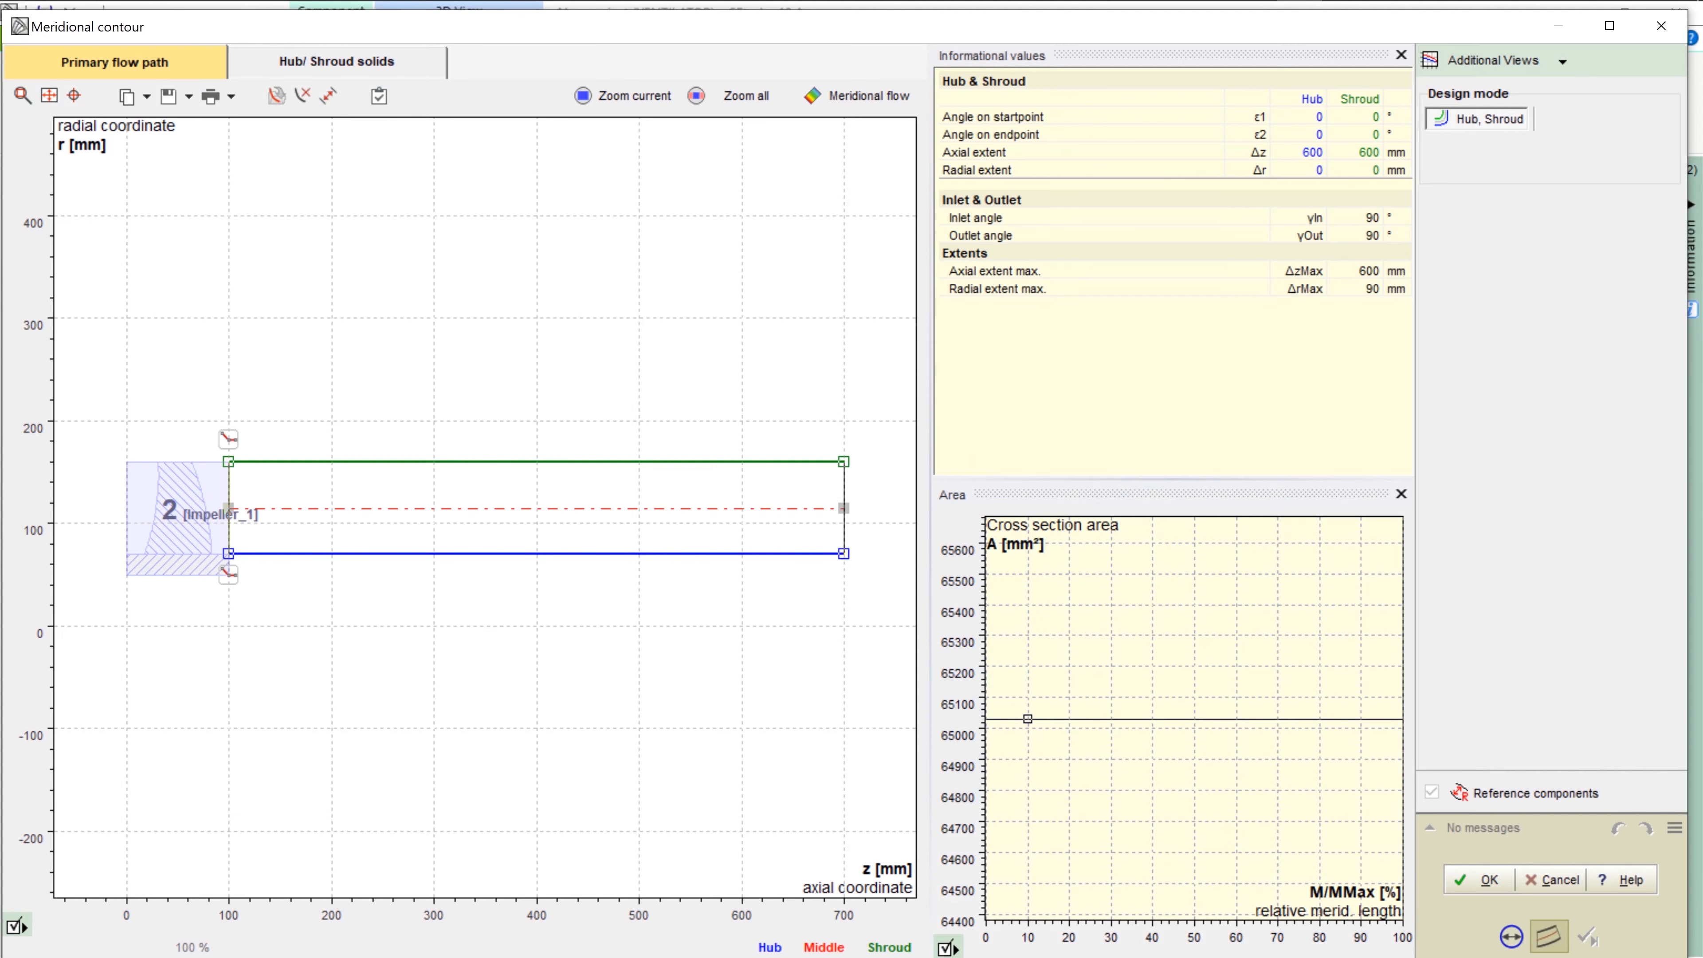
pyautogui.click(336, 61)
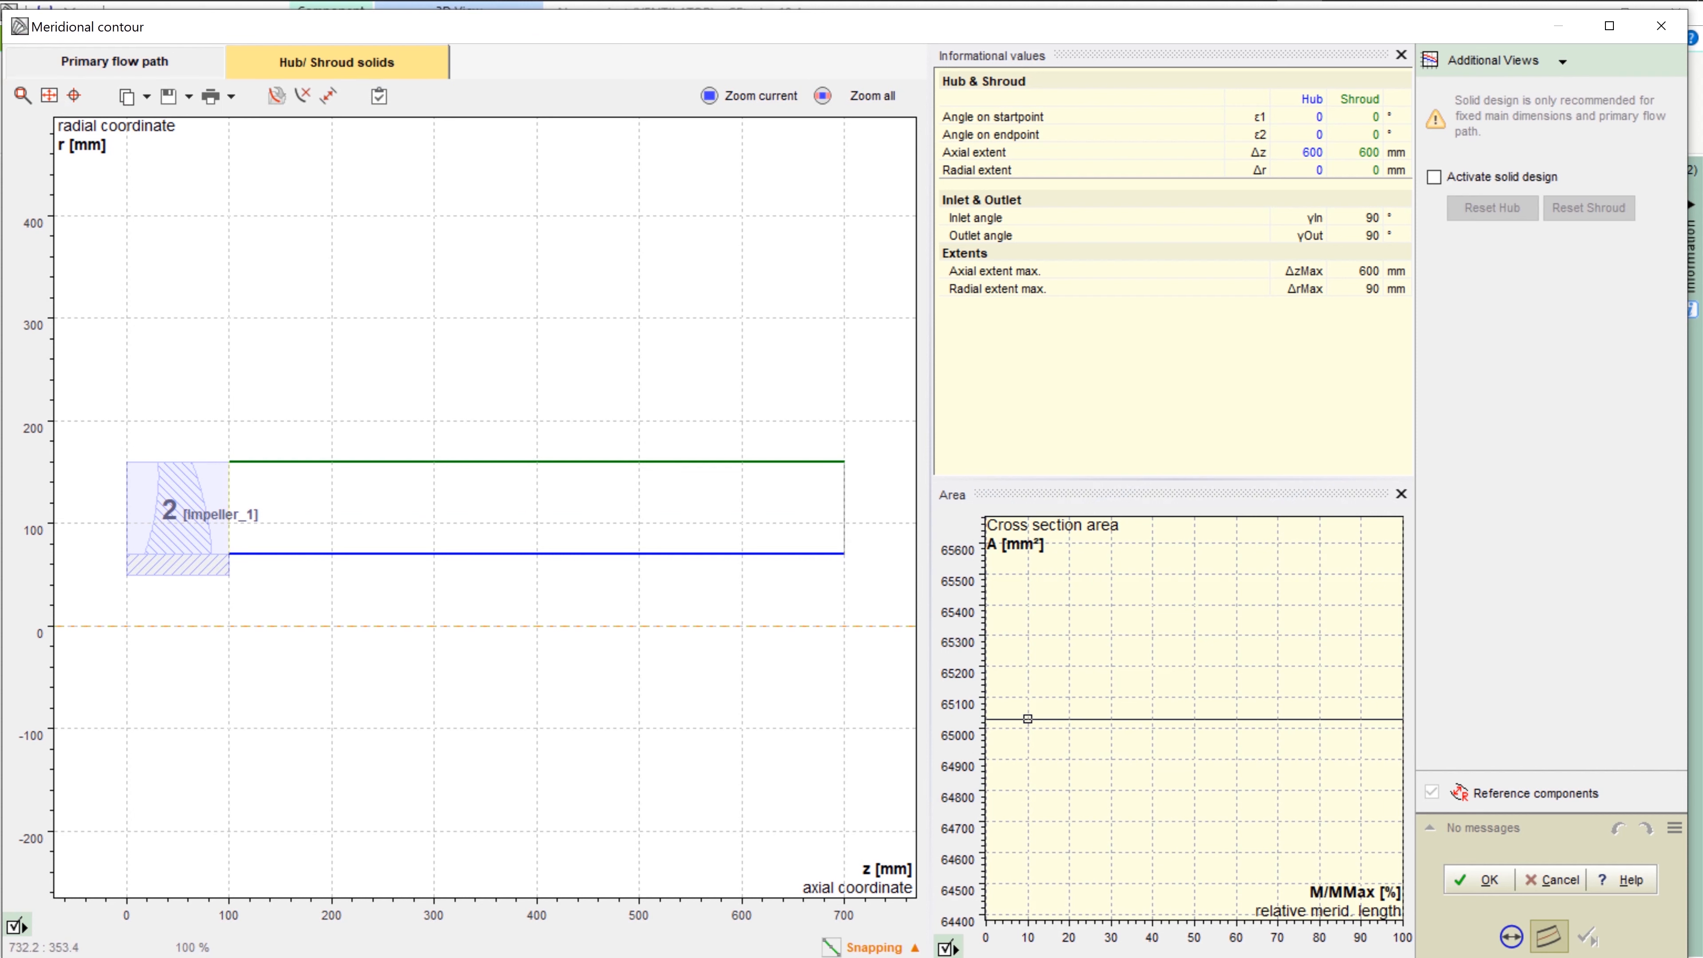
pyautogui.click(1433, 177)
pyautogui.scroll(2, 315, 665)
pyautogui.rightClick(145, 512)
pyautogui.click(182, 529)
pyautogui.moveTo(186, 582); pyautogui.dragTo(169, 583)
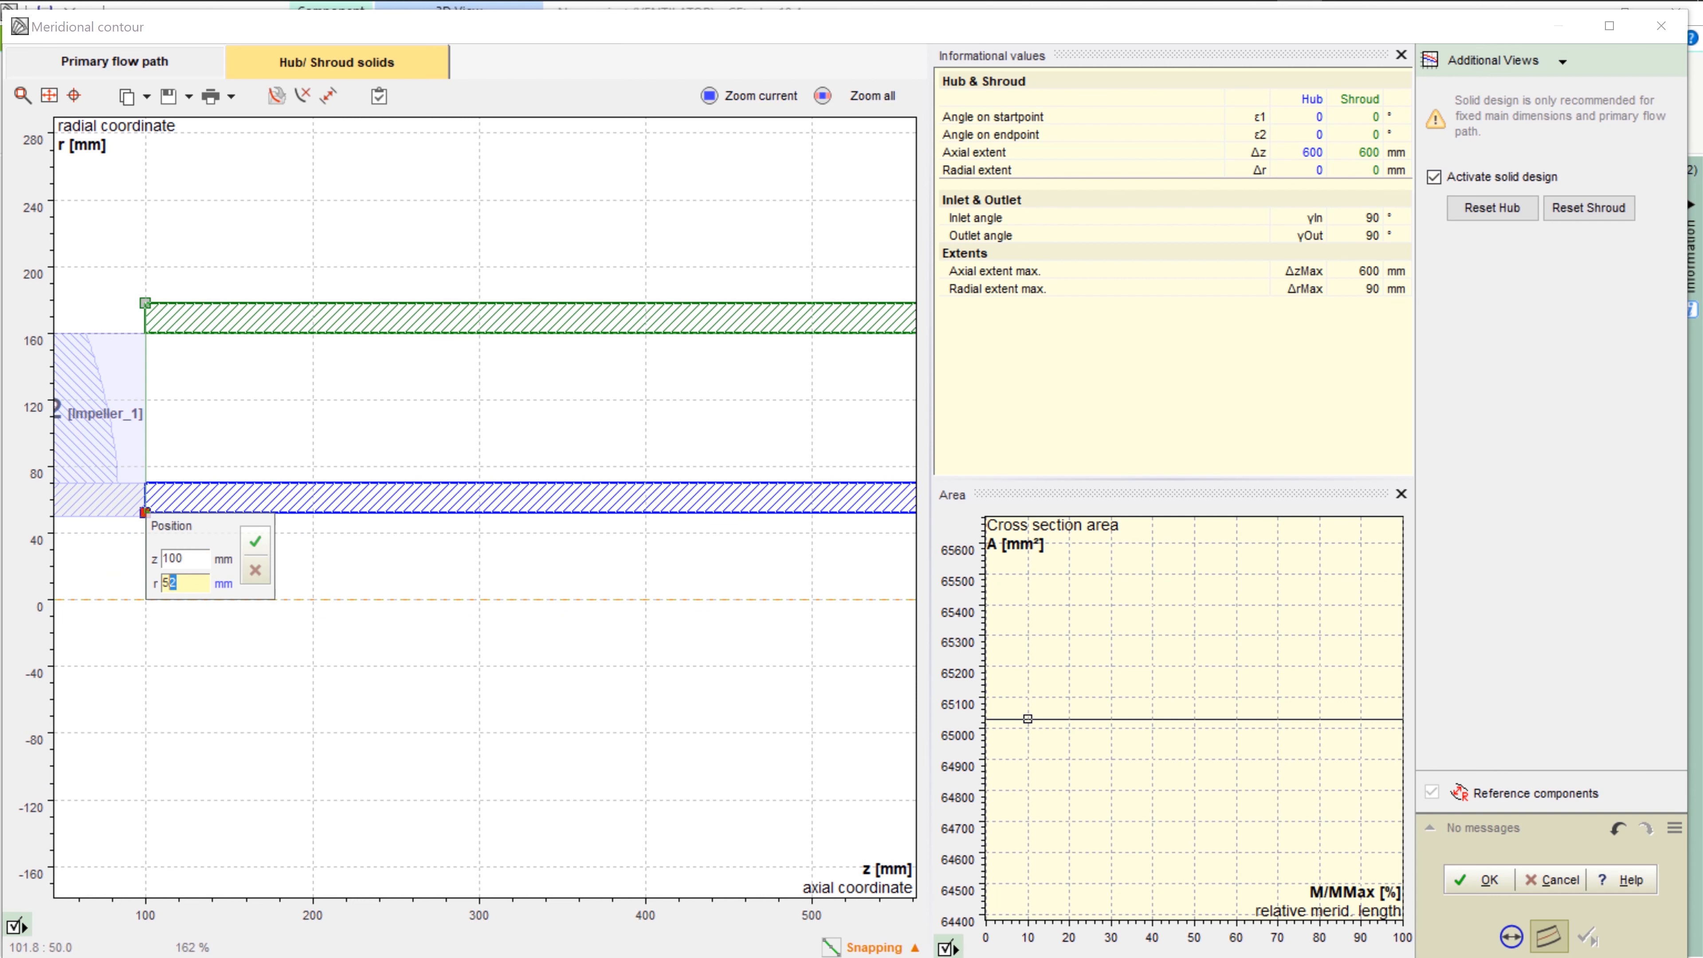
pyautogui.write('0')
pyautogui.click(254, 540)
# Set the shroud solid's outer radius to 165 mm at the inlet, lower its outlet end to about the same radius, and accept
pyautogui.rightClick(148, 306)
pyautogui.click(173, 316)
pyautogui.moveTo(187, 374); pyautogui.dragTo(168, 373)
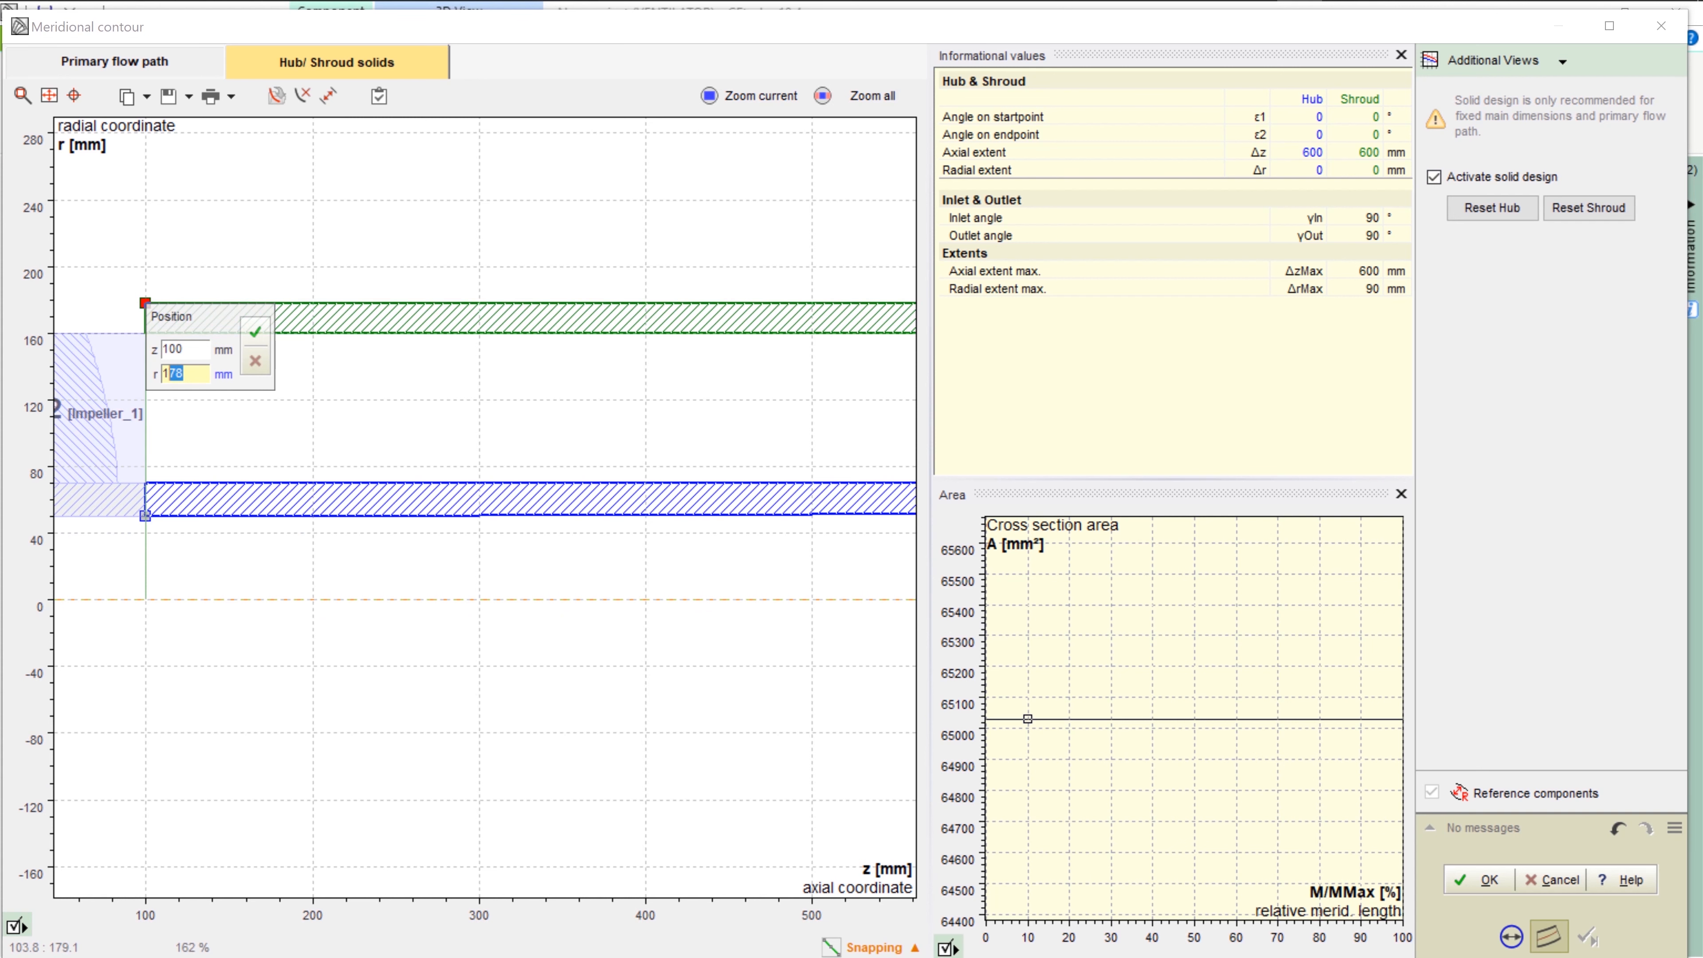
pyautogui.write('65')
pyautogui.click(254, 332)
pyautogui.scroll(-2, 481, 669)
pyautogui.moveTo(481, 669); pyautogui.dragTo(233, 595, button='middle')
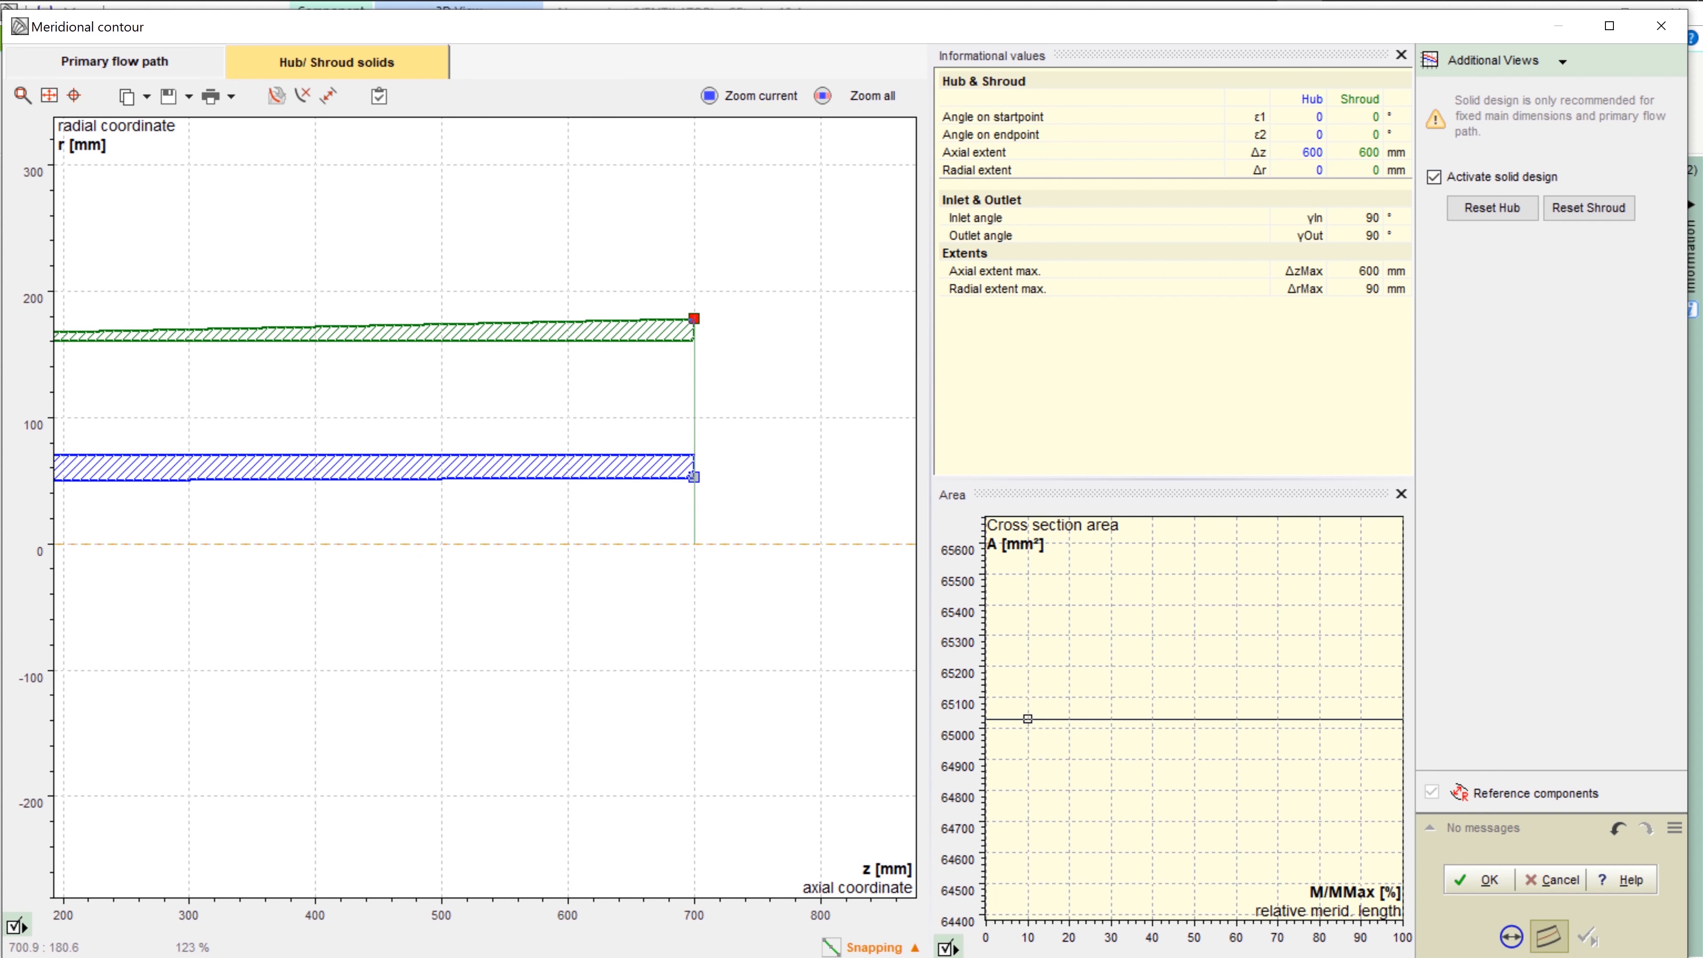
pyautogui.moveTo(694, 319); pyautogui.dragTo(694, 333)
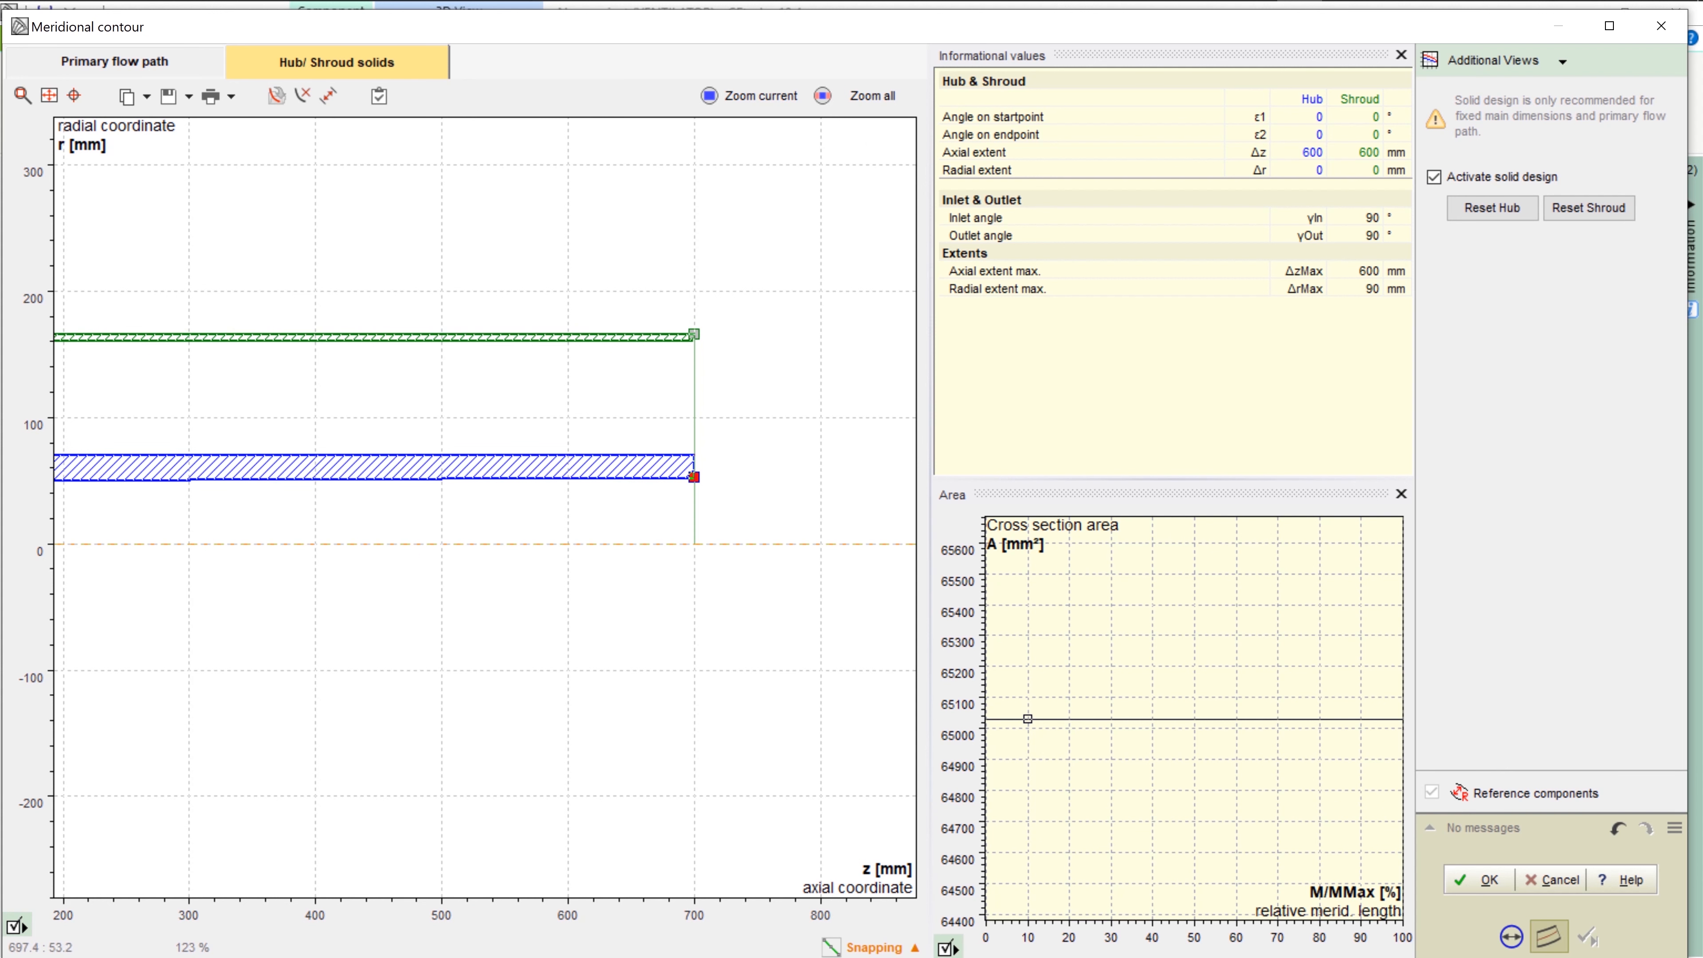
pyautogui.scroll(-2, 292, 694)
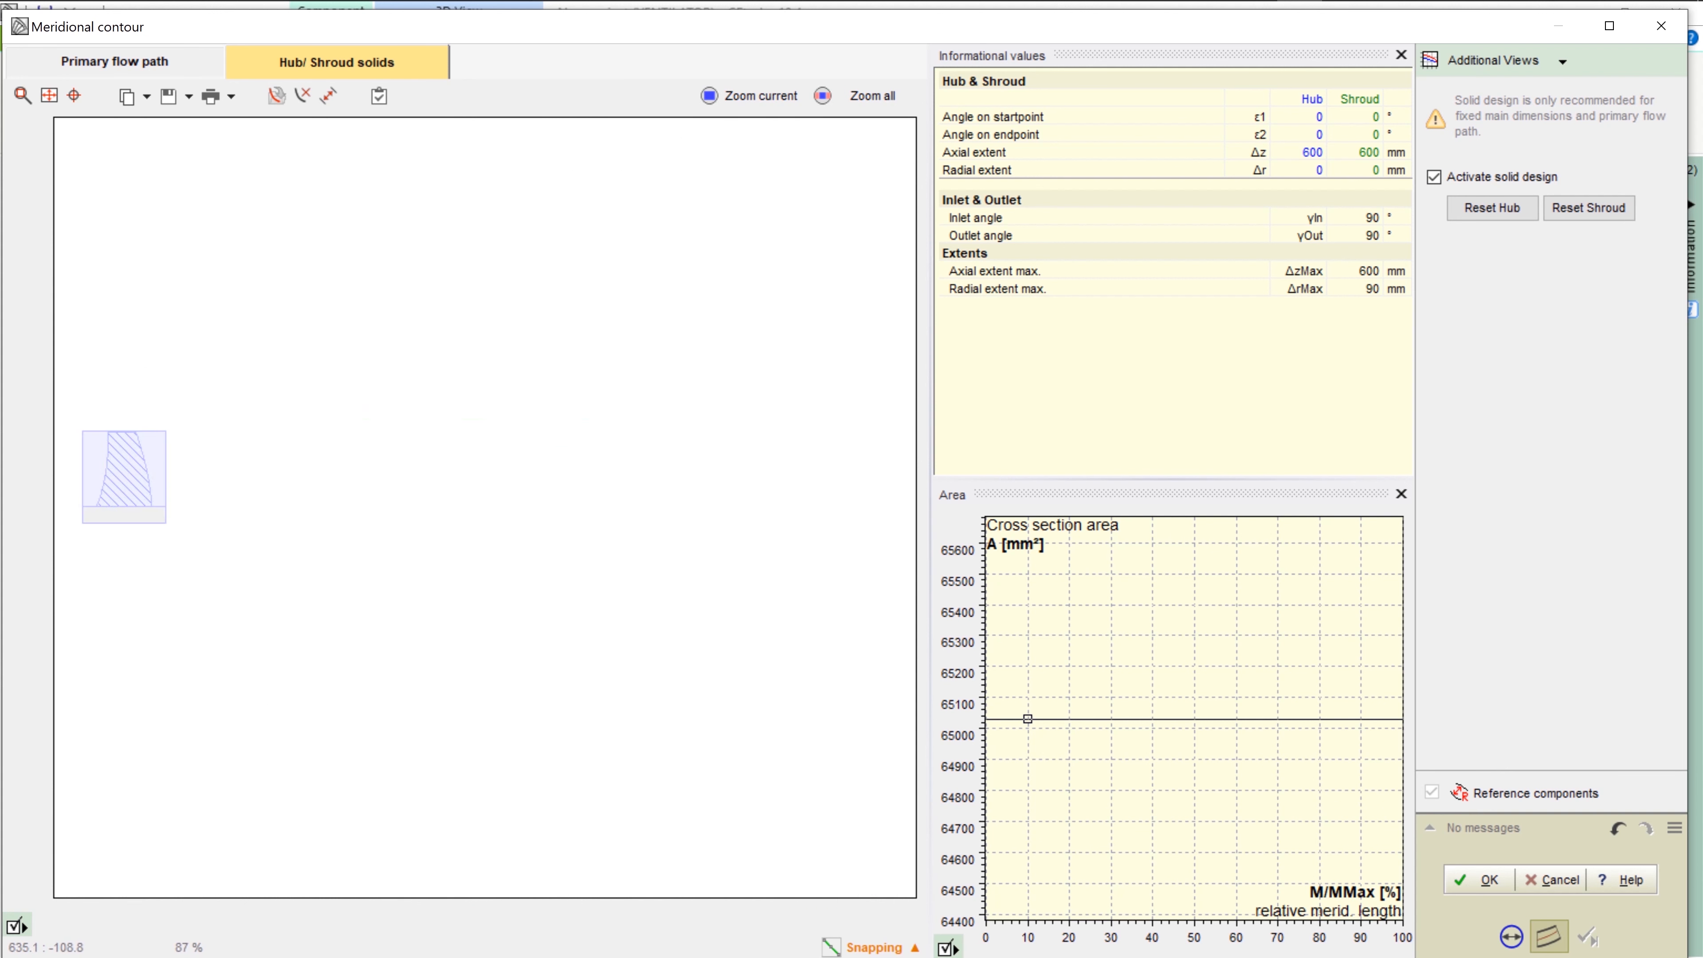
pyautogui.click(1481, 880)
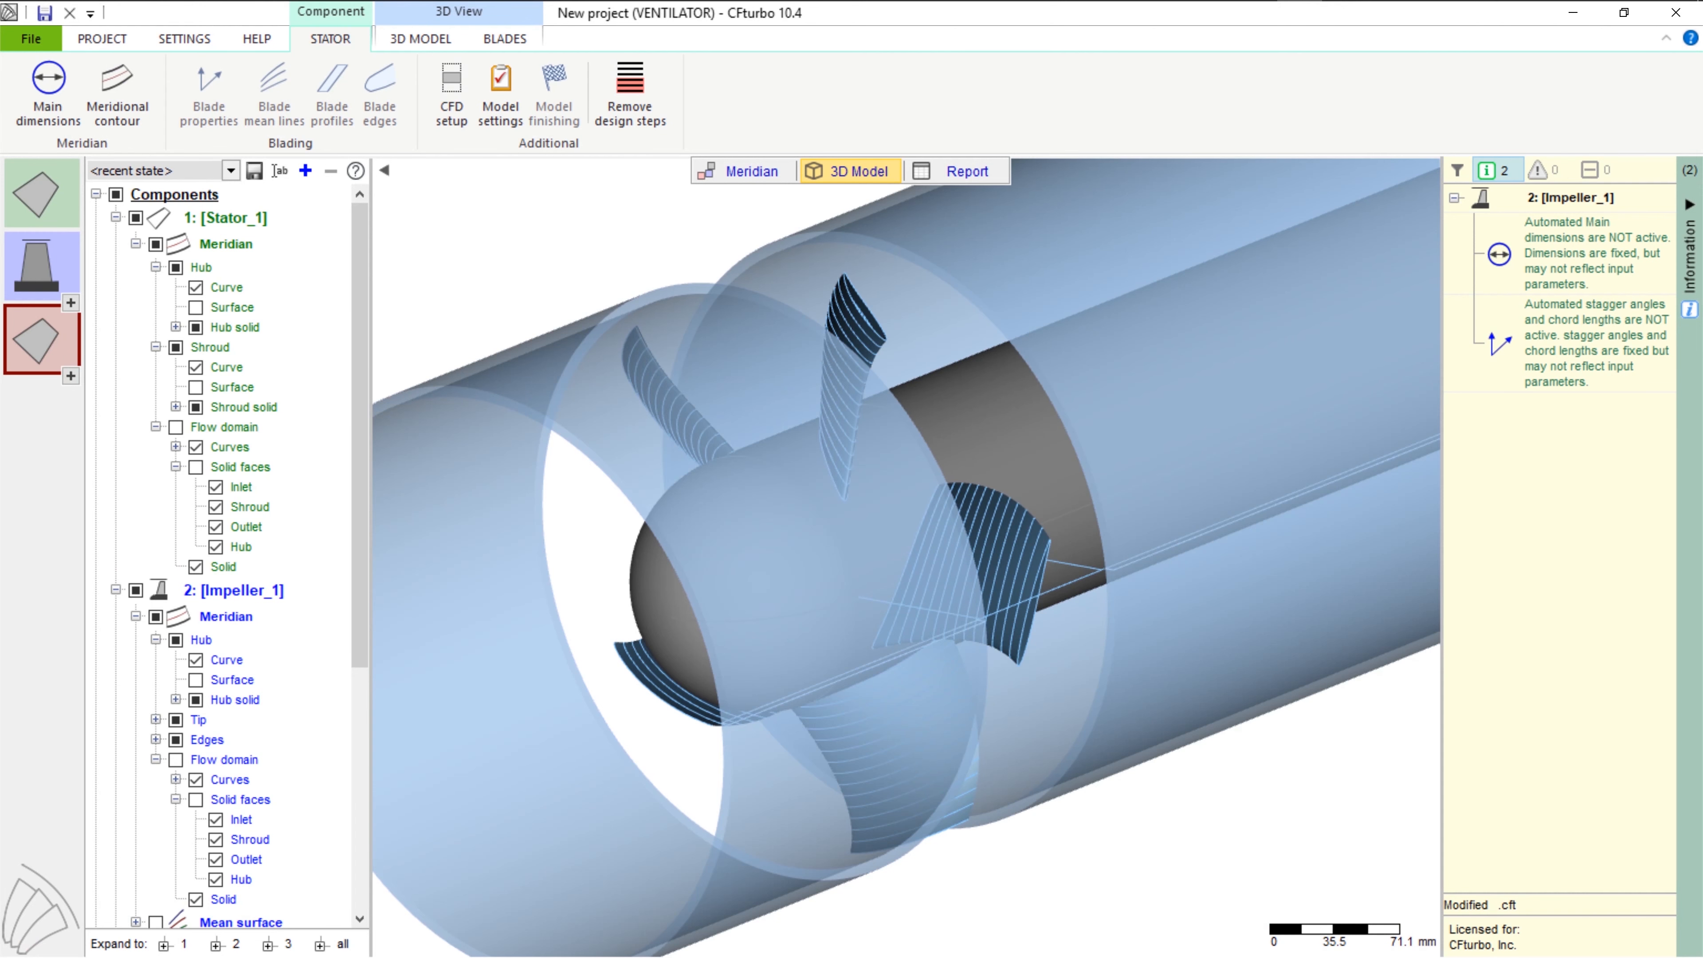
# Run the impeller's model finishing with solid trimming and a 1 mm hub fillet, and examine the blade roots in 3D
pyautogui.scroll(1, 974, 525)
pyautogui.click(39, 275)
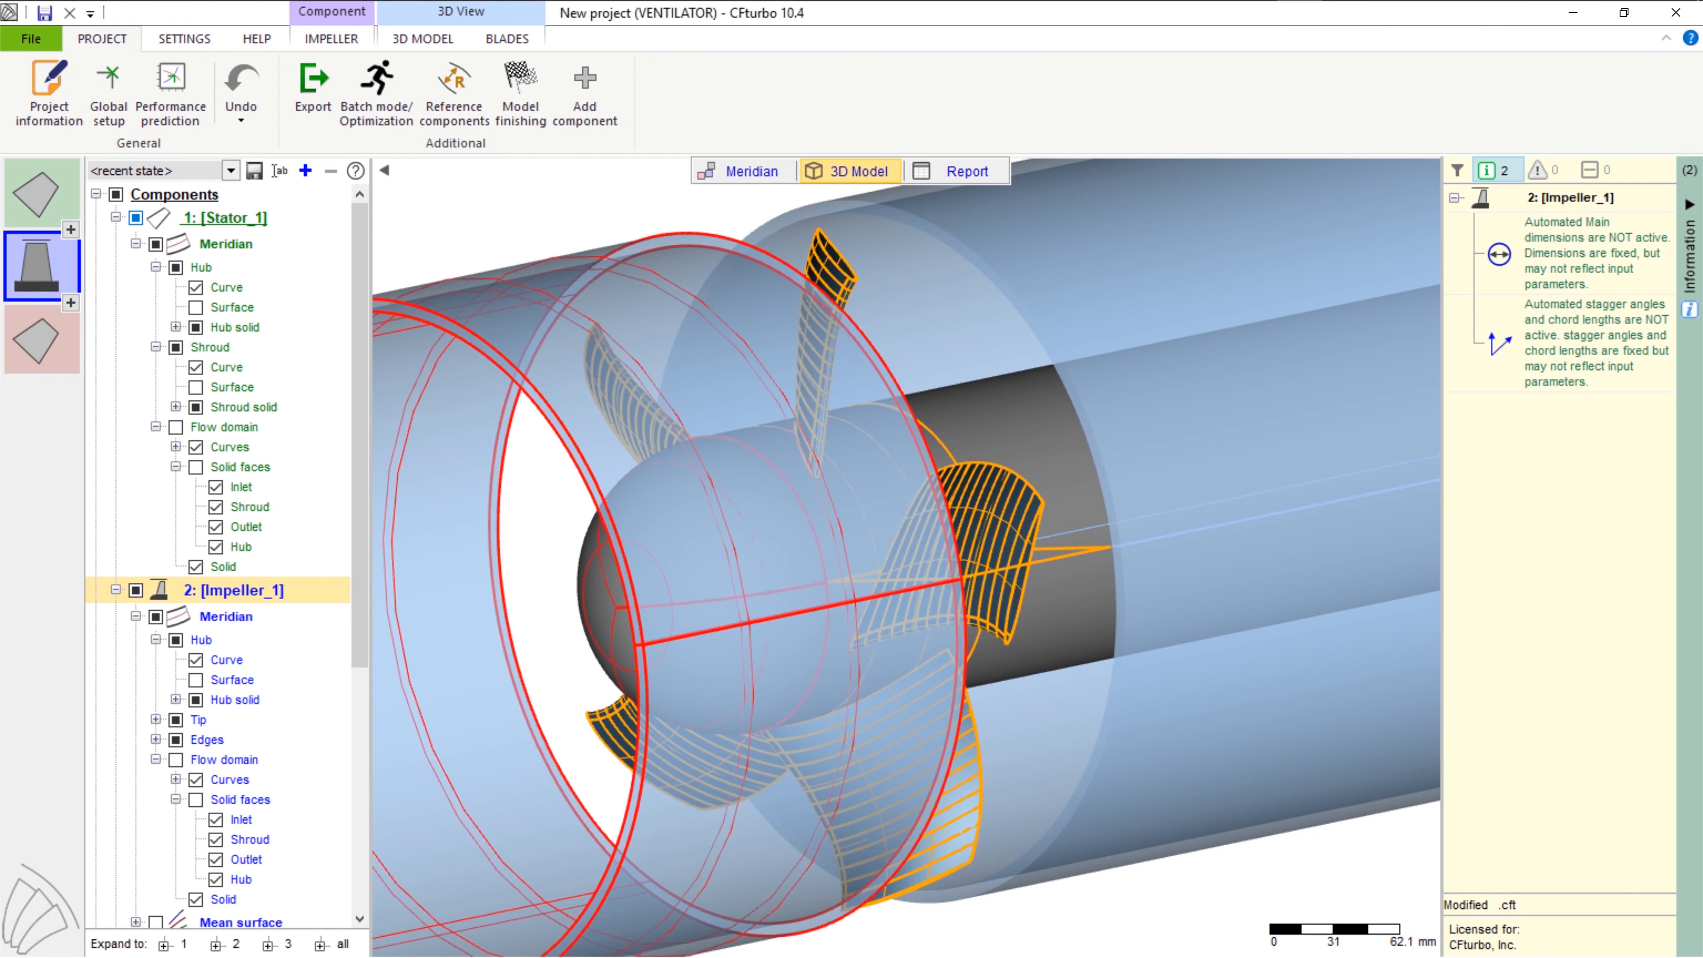
pyautogui.click(422, 39)
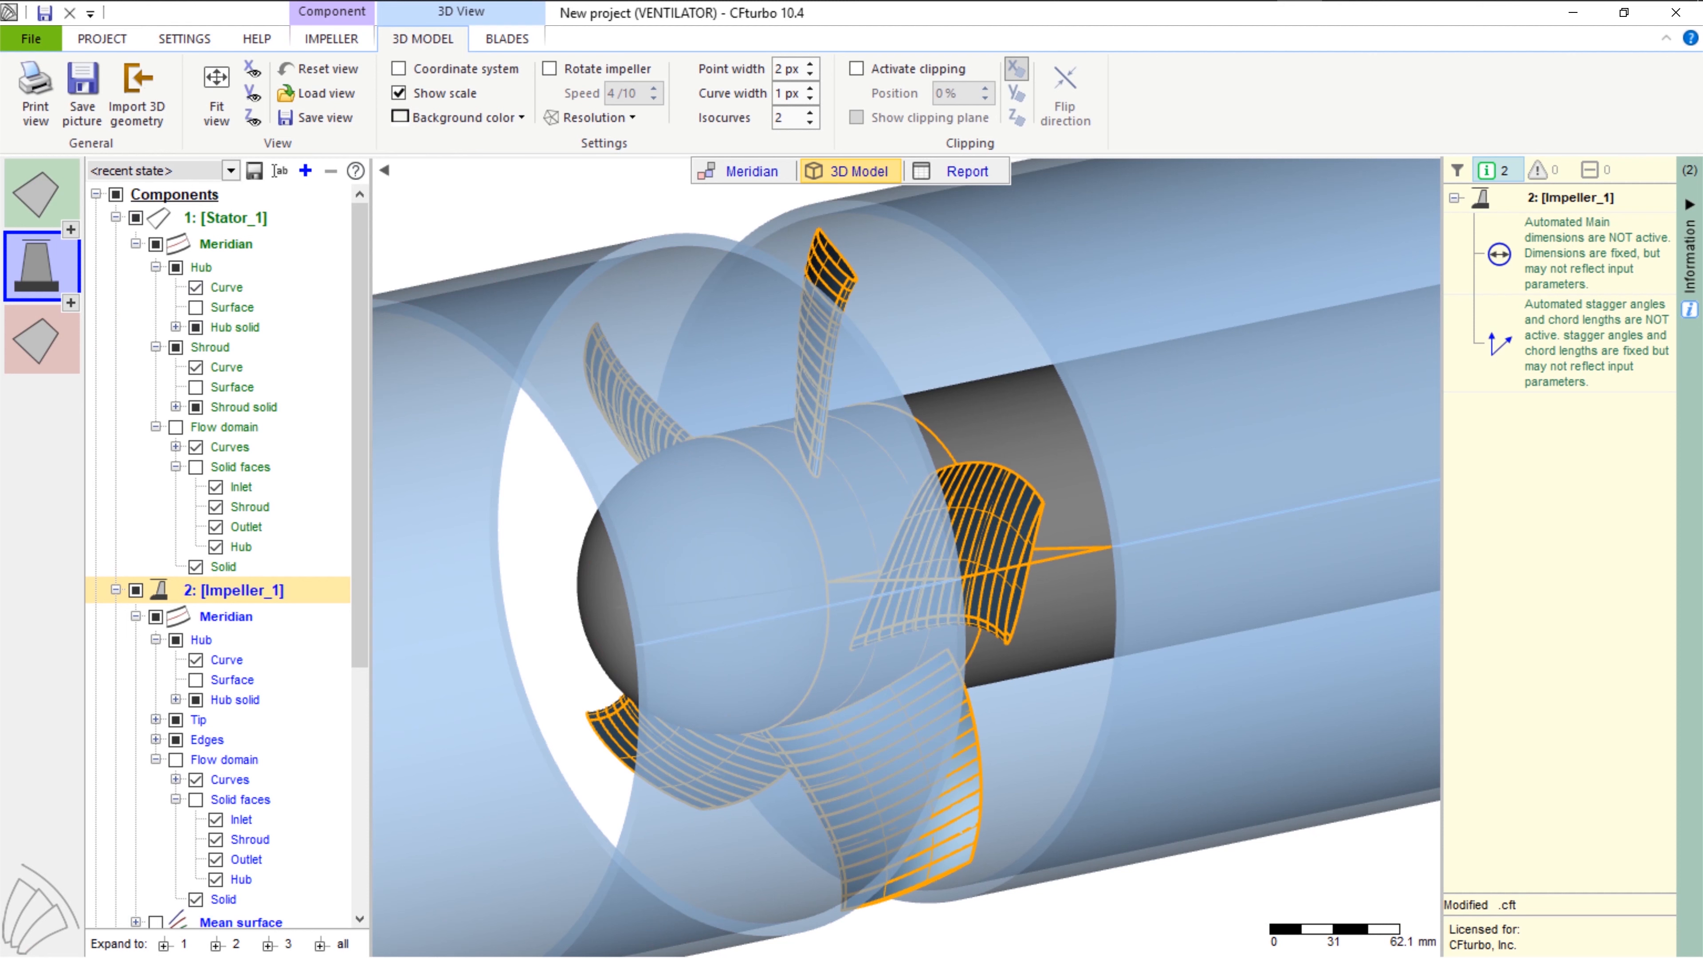
pyautogui.click(331, 38)
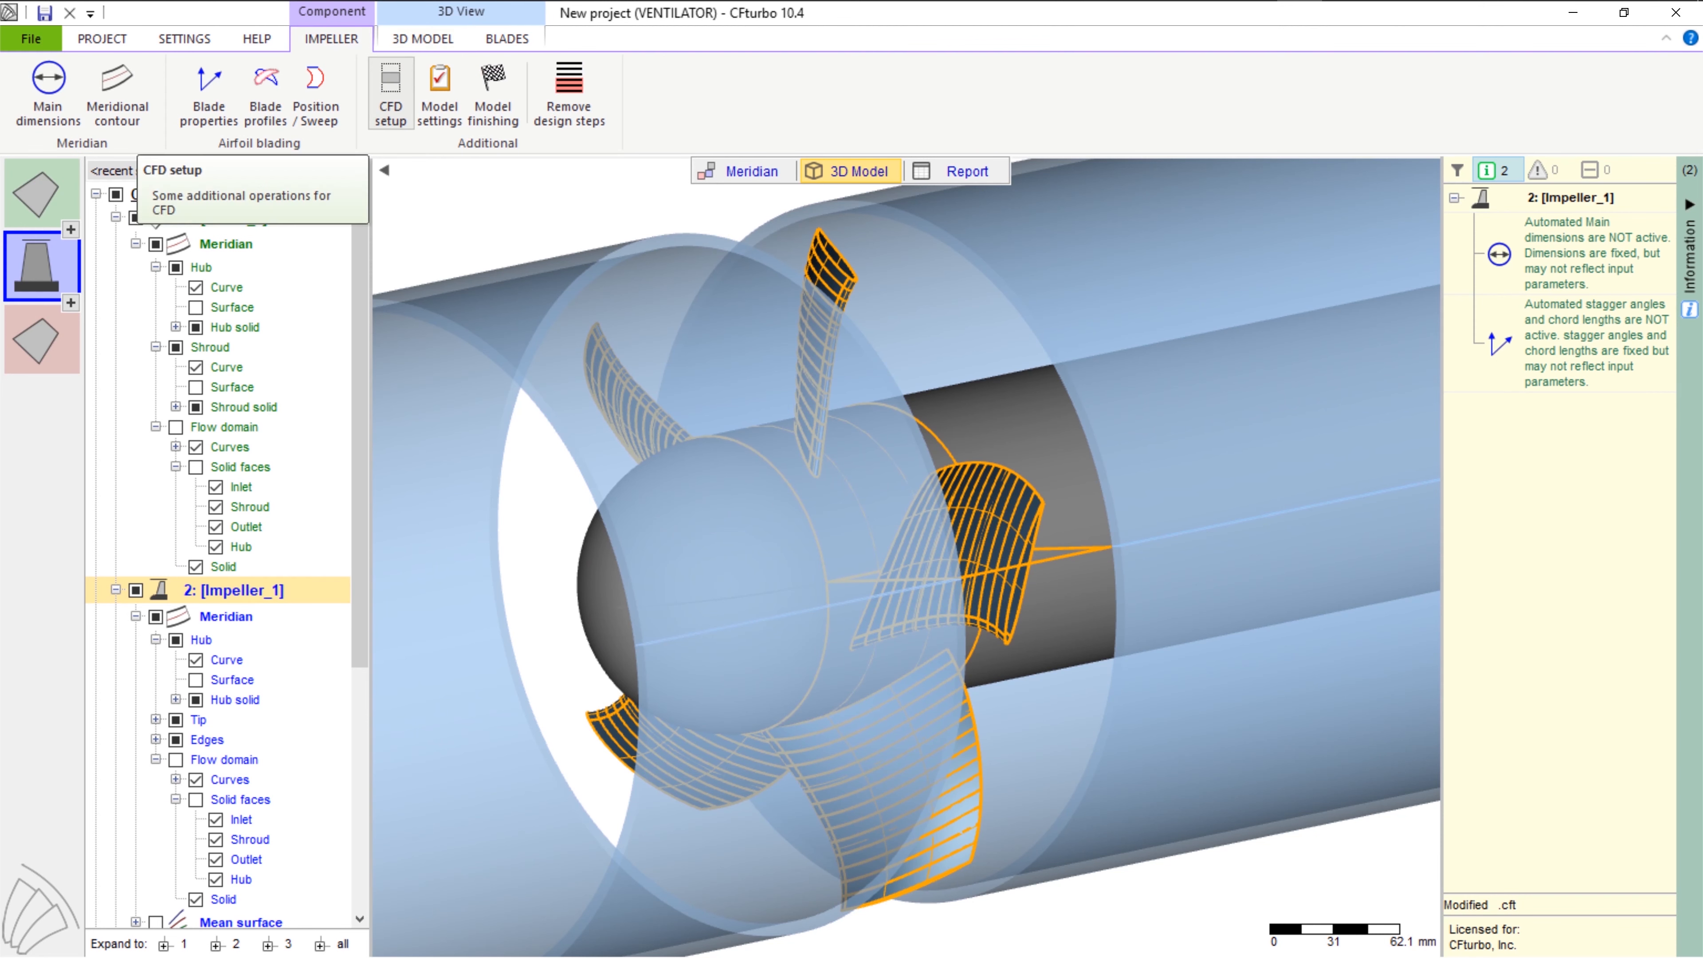
pyautogui.click(493, 91)
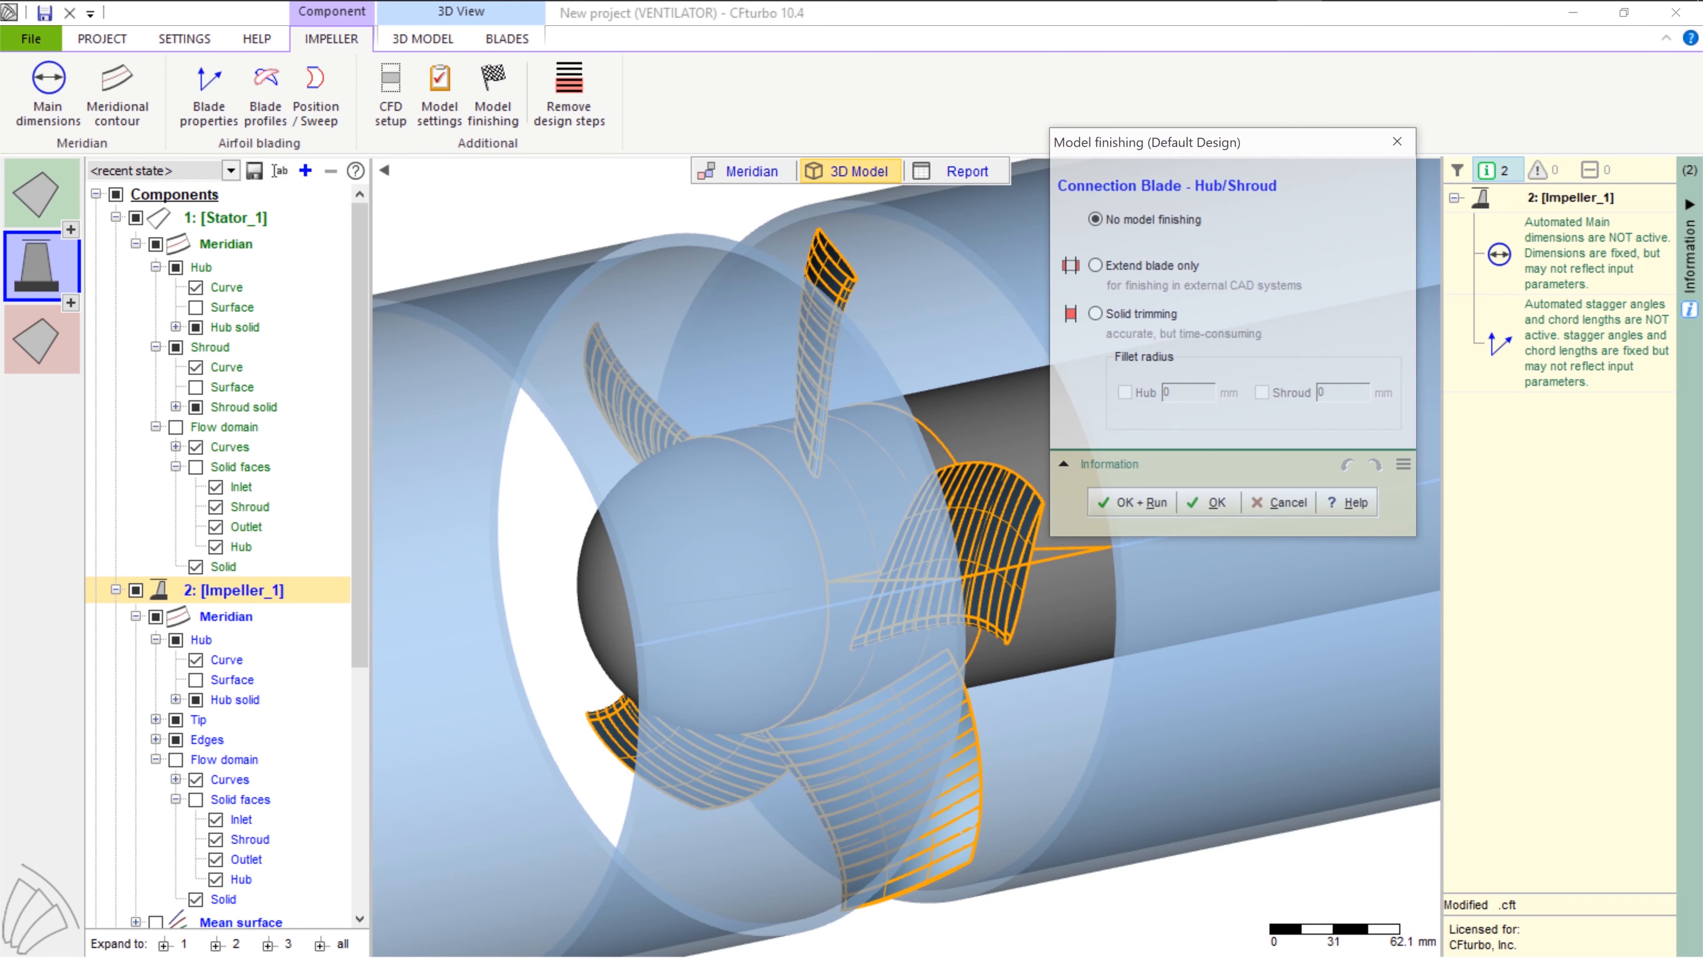
pyautogui.click(1095, 314)
pyautogui.click(1125, 395)
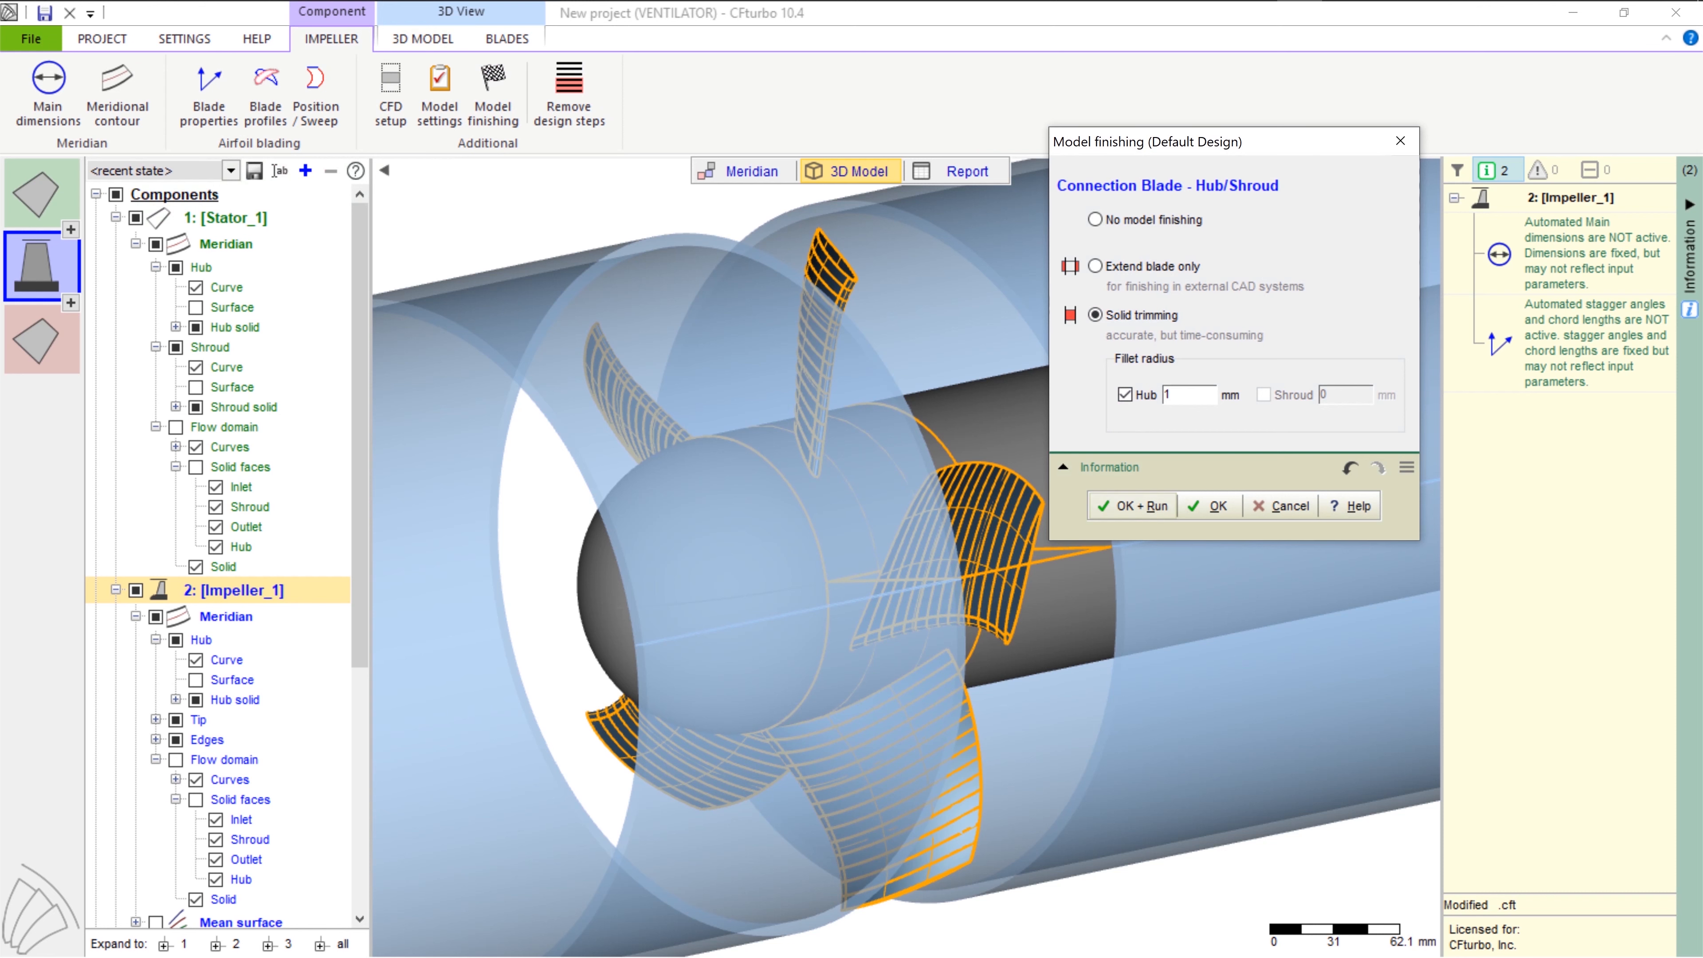
pyautogui.click(1132, 506)
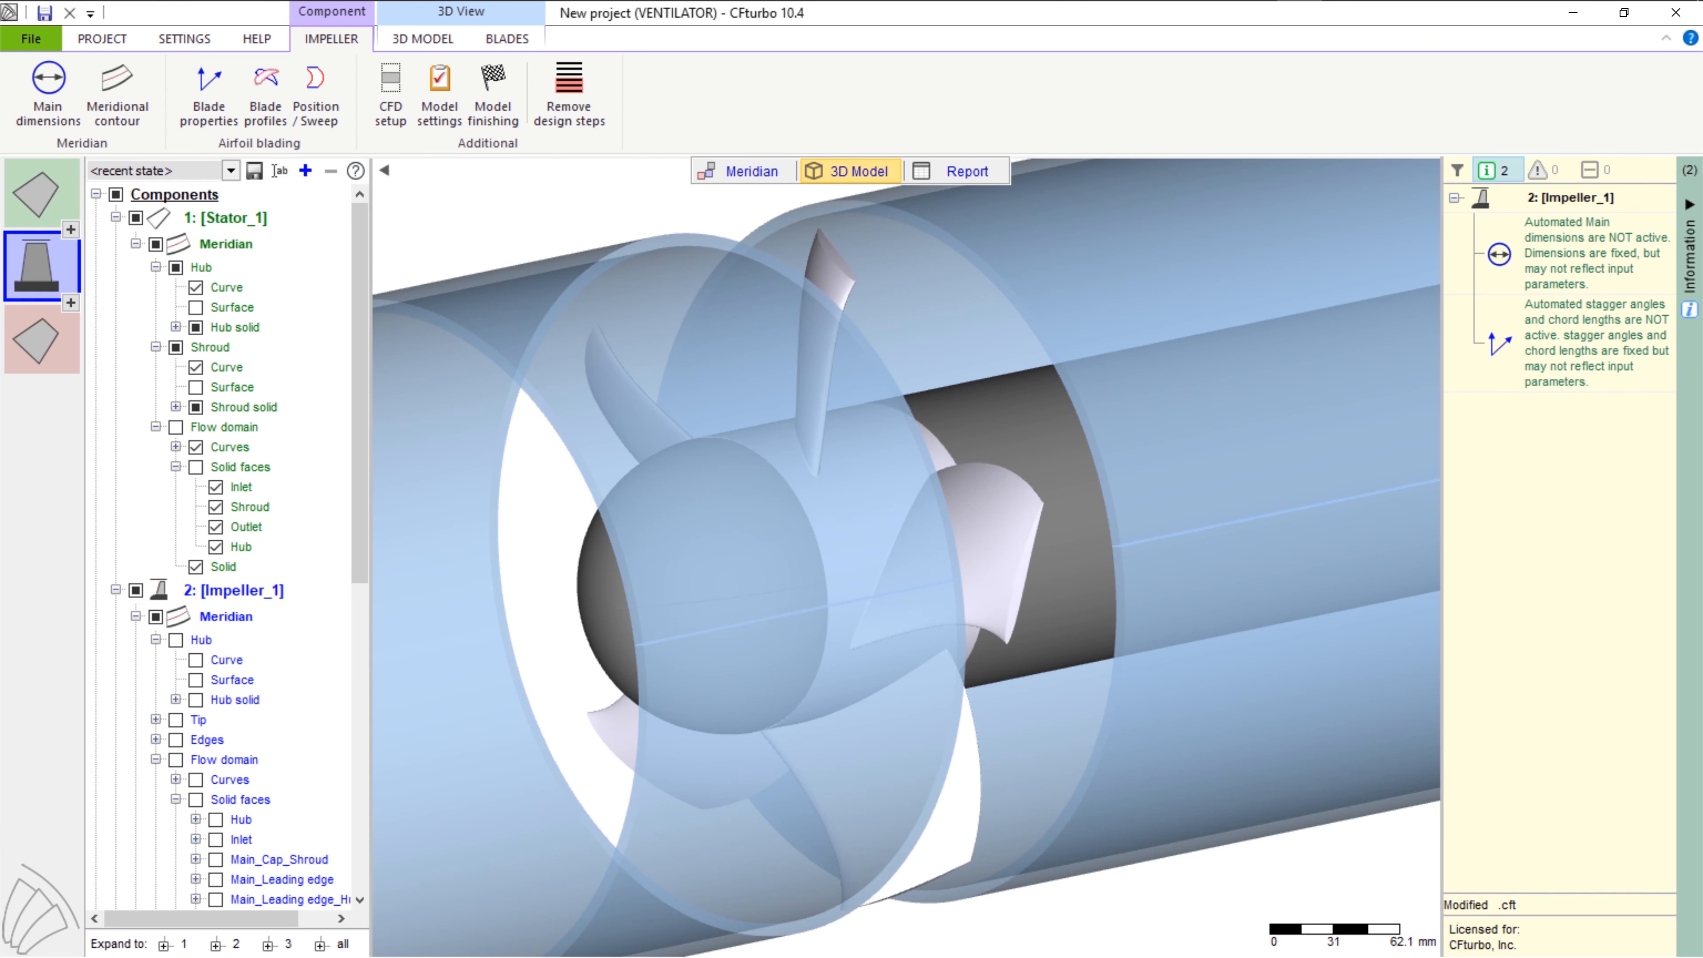
pyautogui.moveTo(905, 556); pyautogui.dragTo(804, 596)
pyautogui.scroll(5, 738, 469)
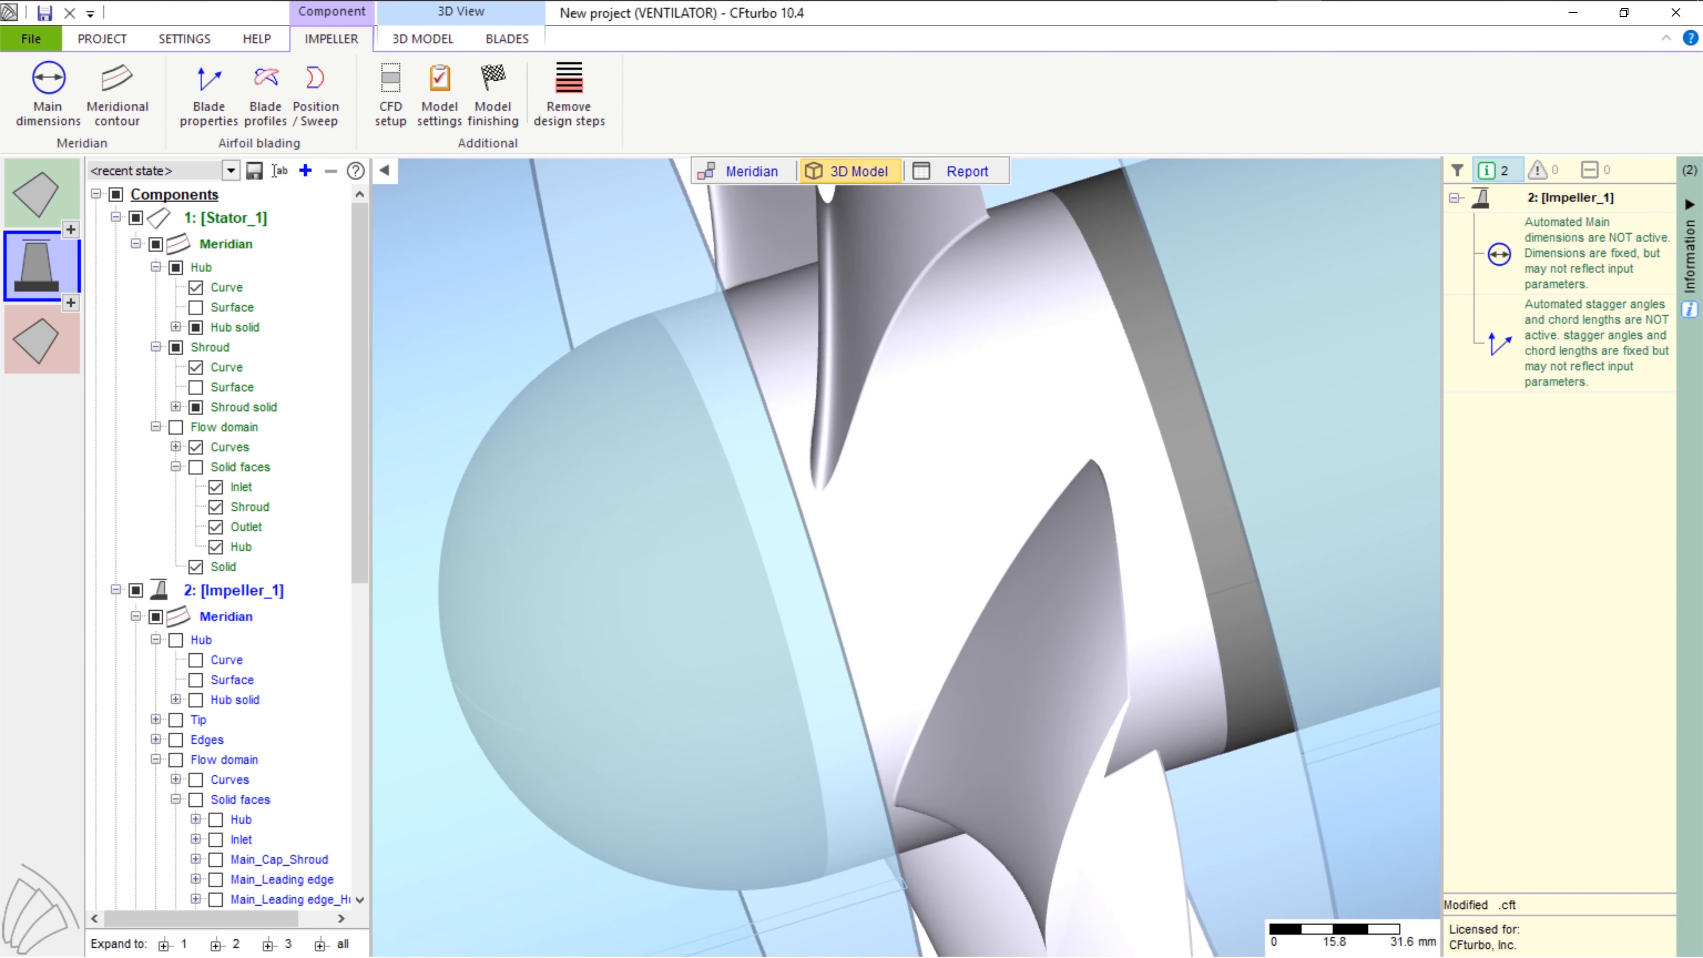
# Save the project as a CFturbo data file named AXF v1
pyautogui.scroll(2, 869, 414)
pyautogui.scroll(-8, 906, 558)
pyautogui.moveTo(922, 446); pyautogui.dragTo(898, 402)
pyautogui.scroll(2, 898, 402)
pyautogui.moveTo(898, 402); pyautogui.dragTo(891, 431, button='middle')
pyautogui.moveTo(891, 431); pyautogui.dragTo(868, 430)
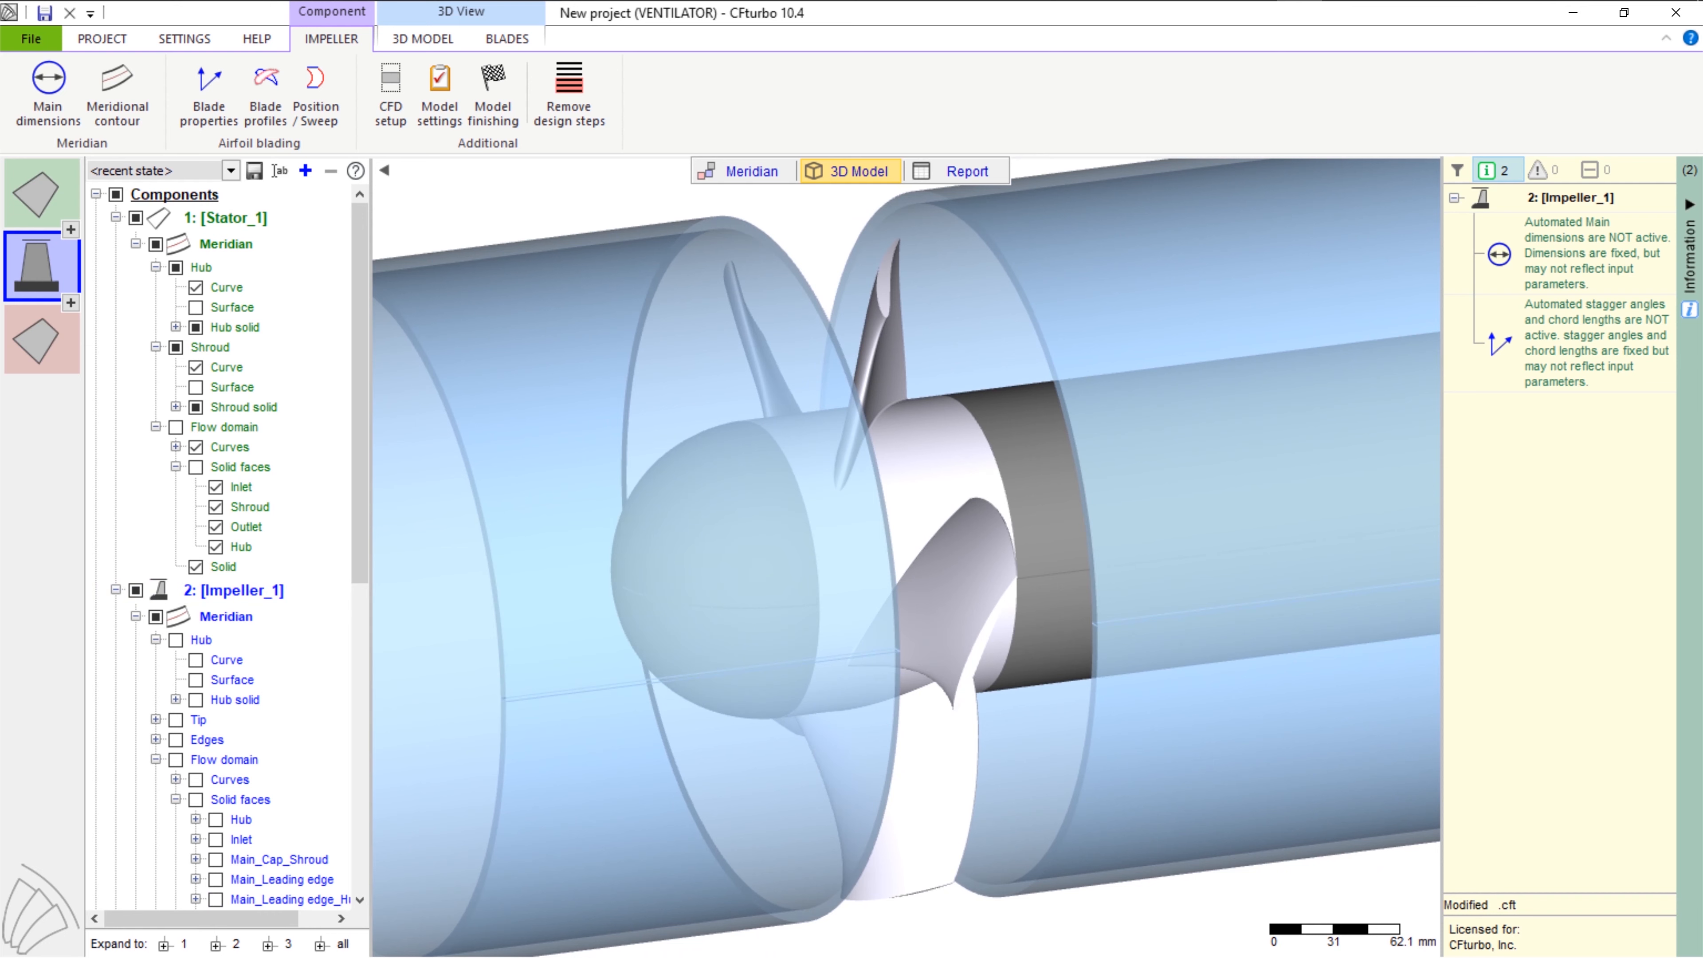
pyautogui.click(31, 38)
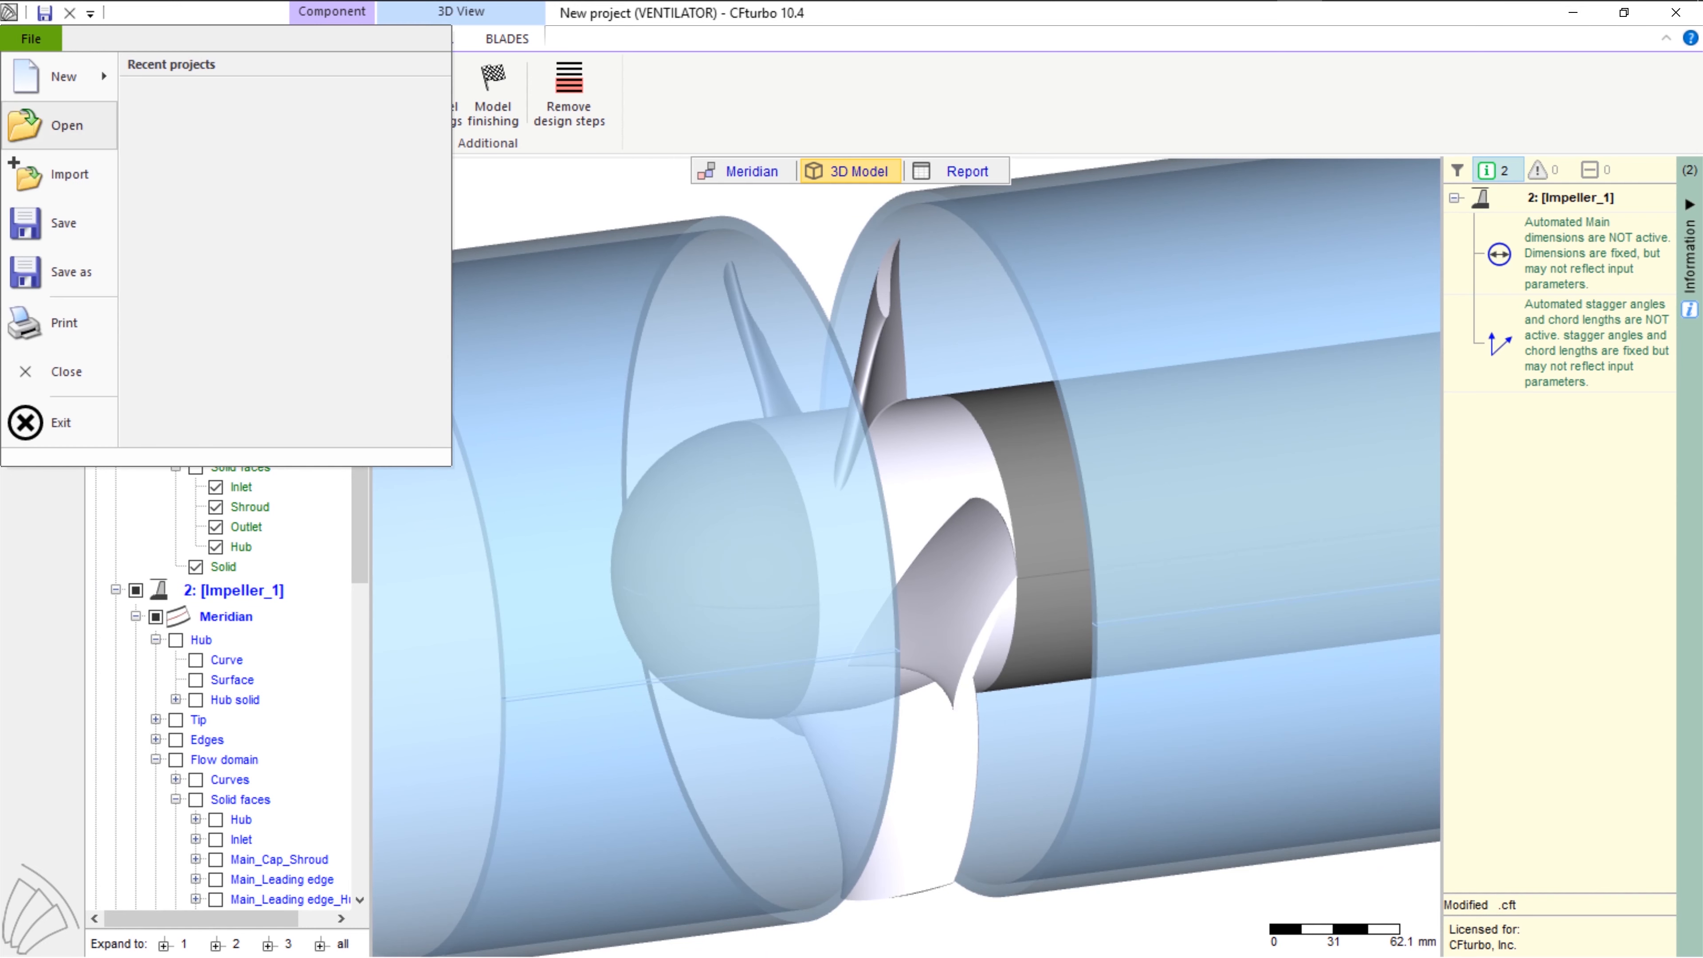
pyautogui.click(71, 272)
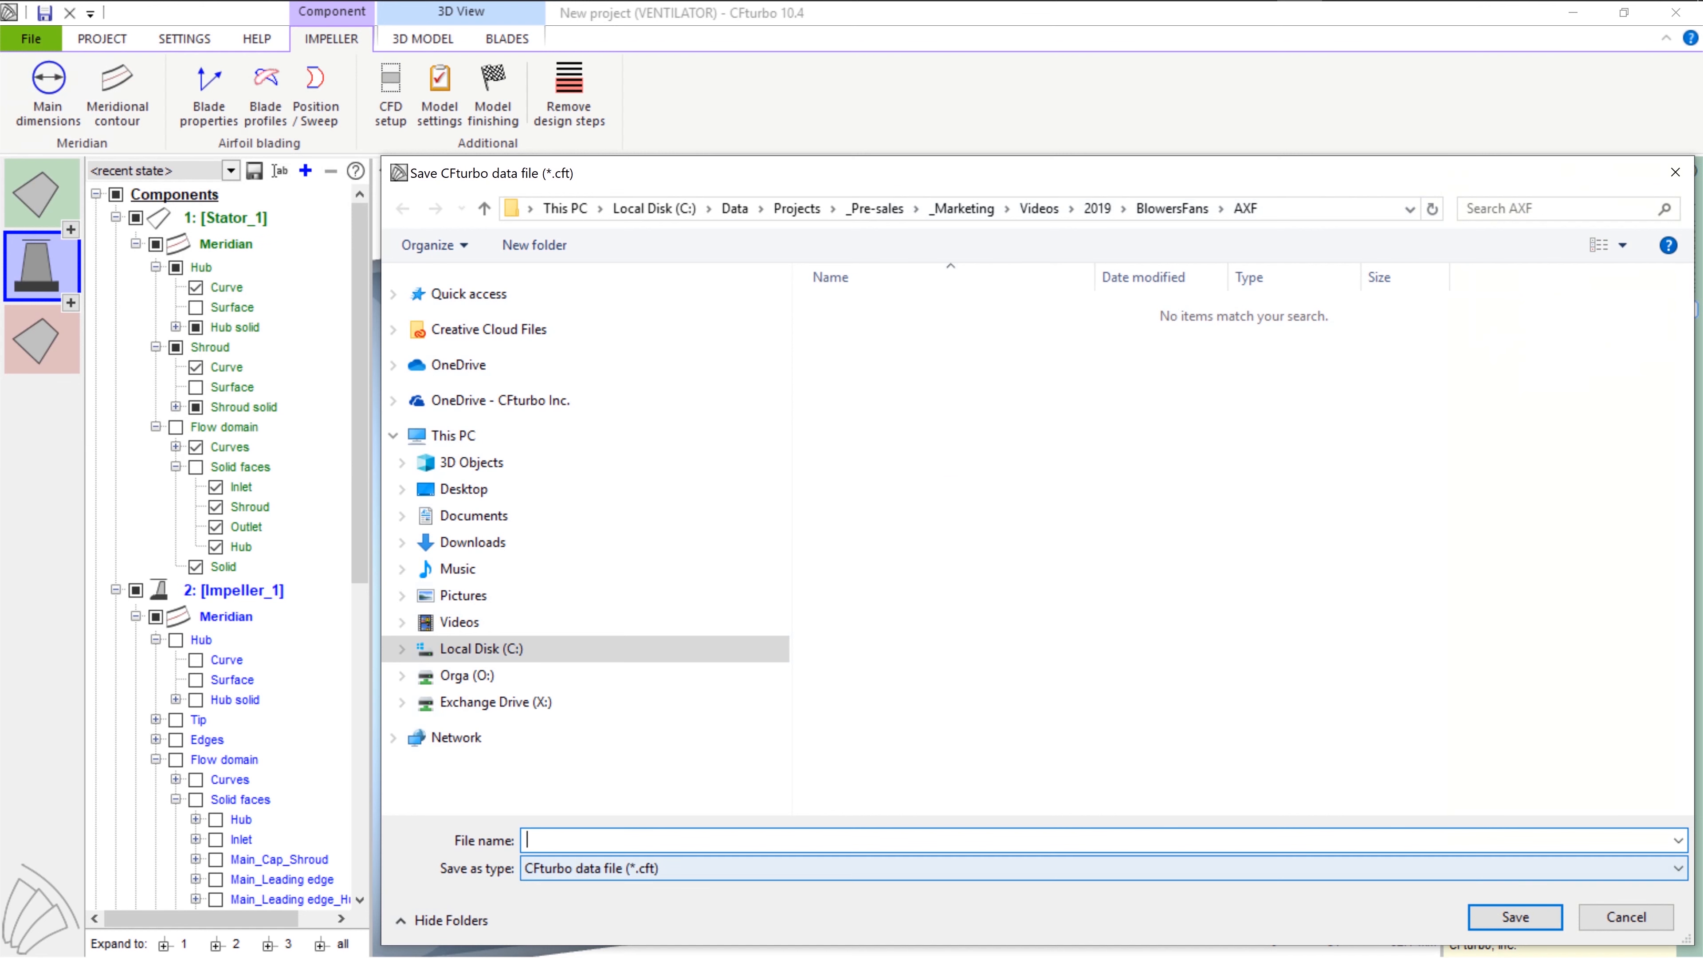
pyautogui.write('AXF v1')
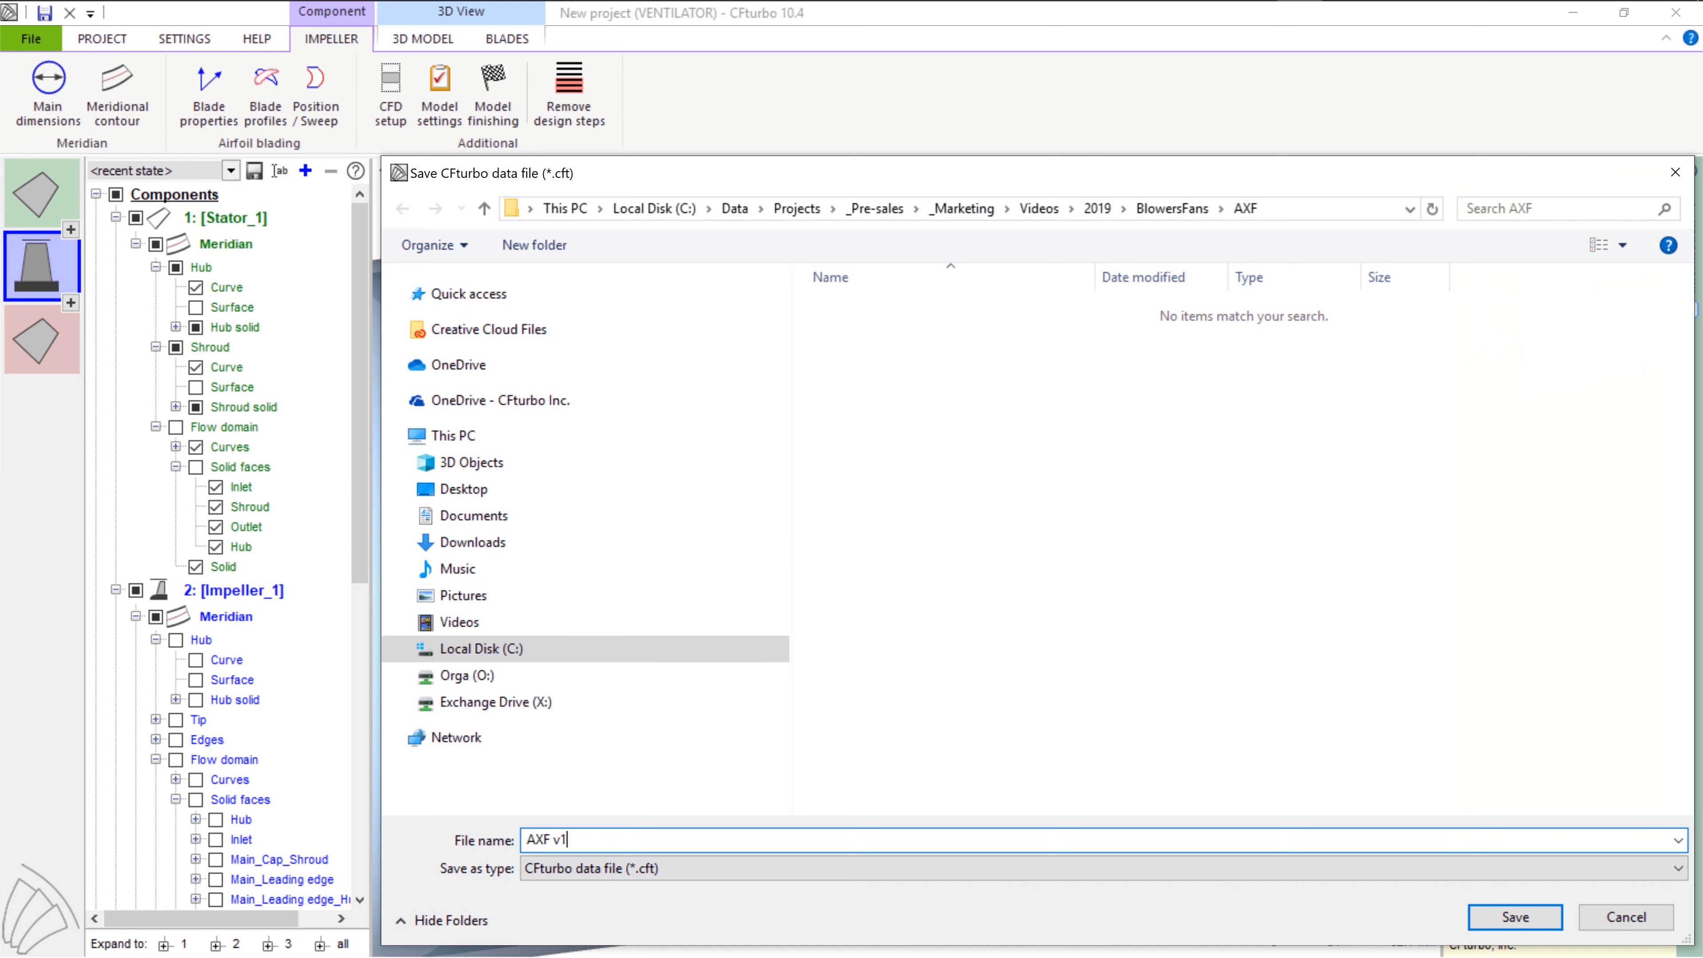
pyautogui.press('Return')
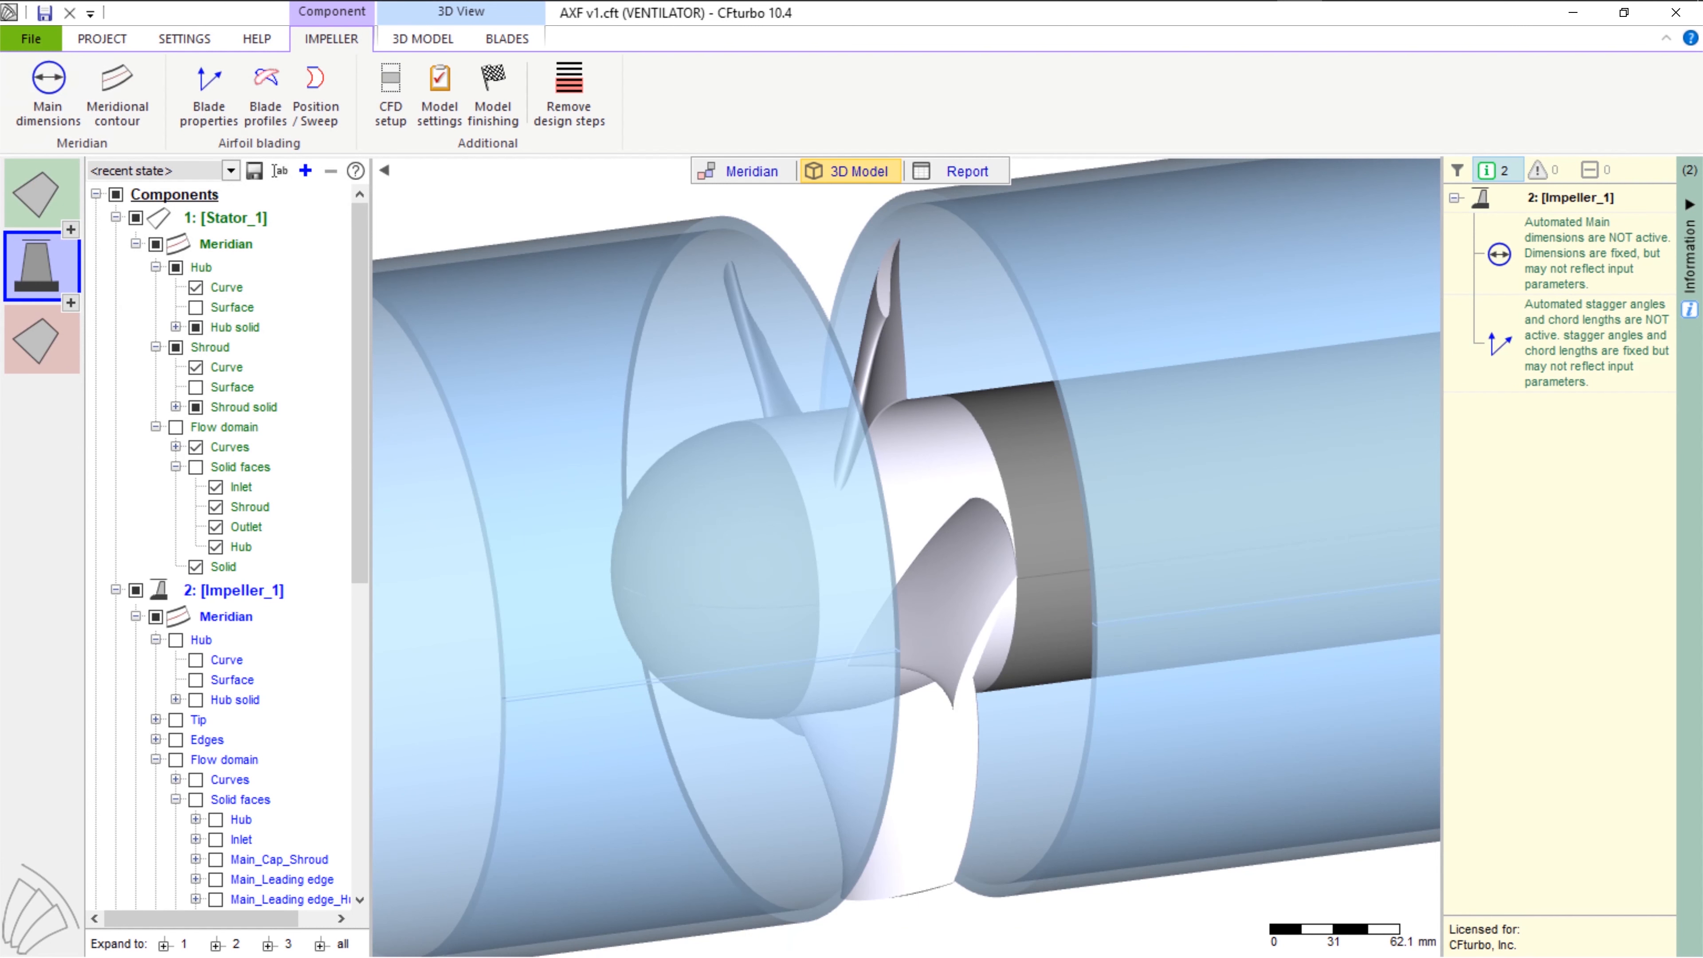
# Prepare an export through the Simerics CFD interface with both stators and the impeller included
pyautogui.click(102, 39)
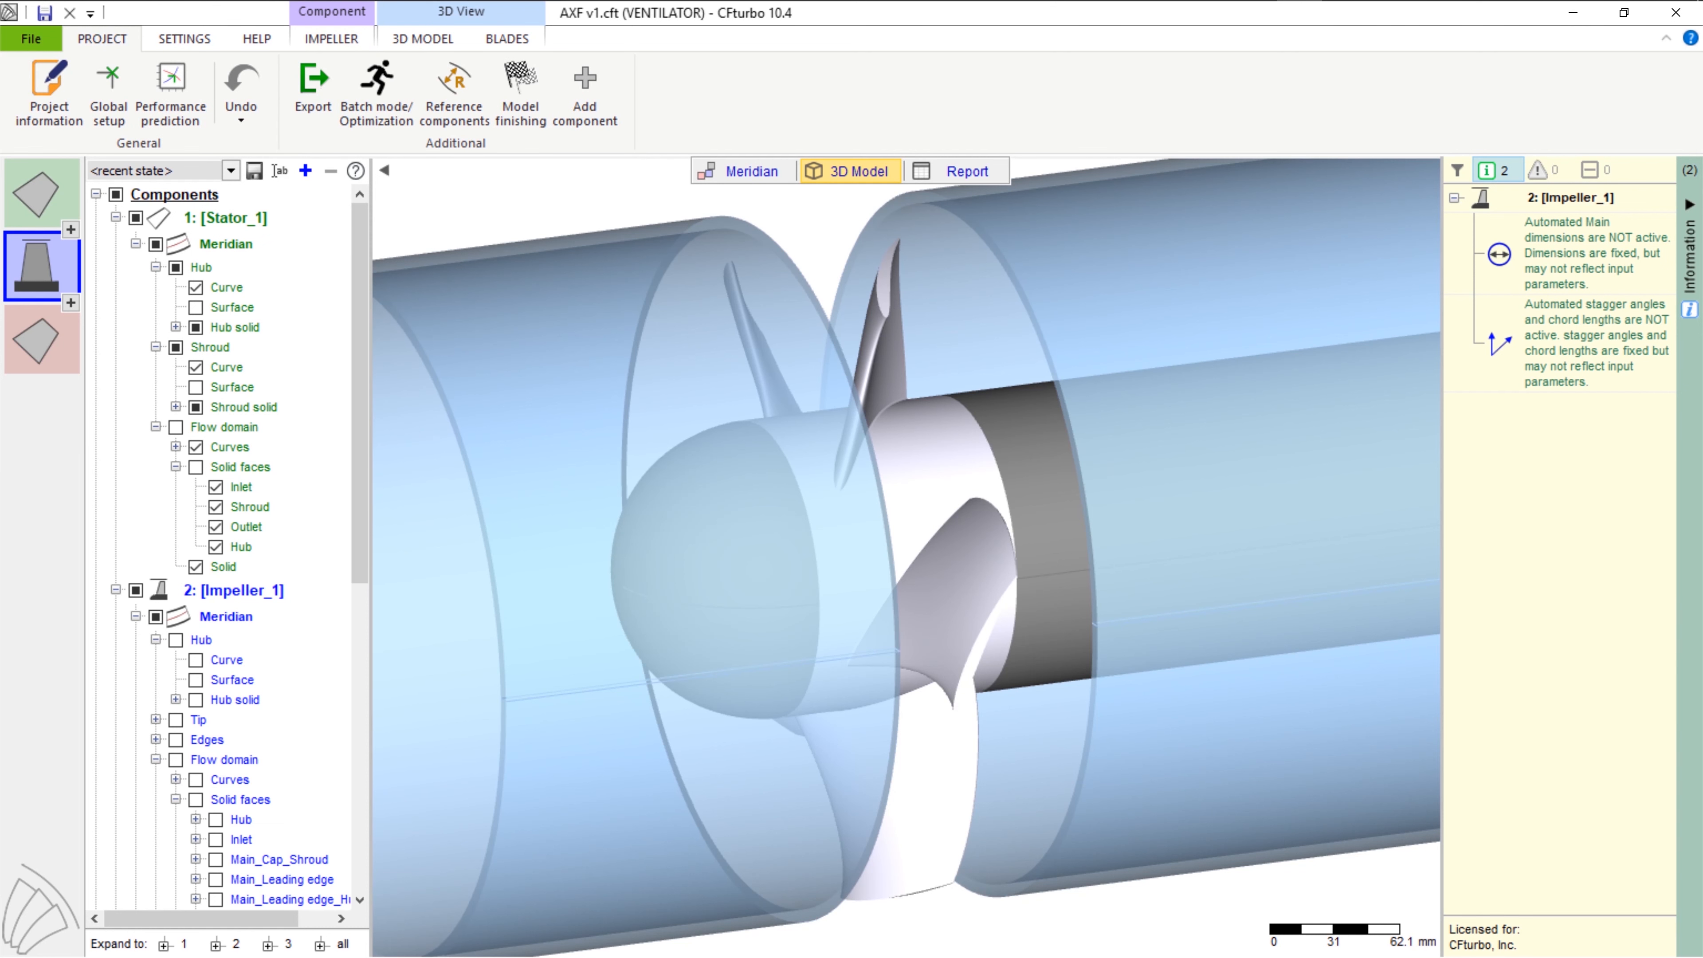
pyautogui.click(313, 91)
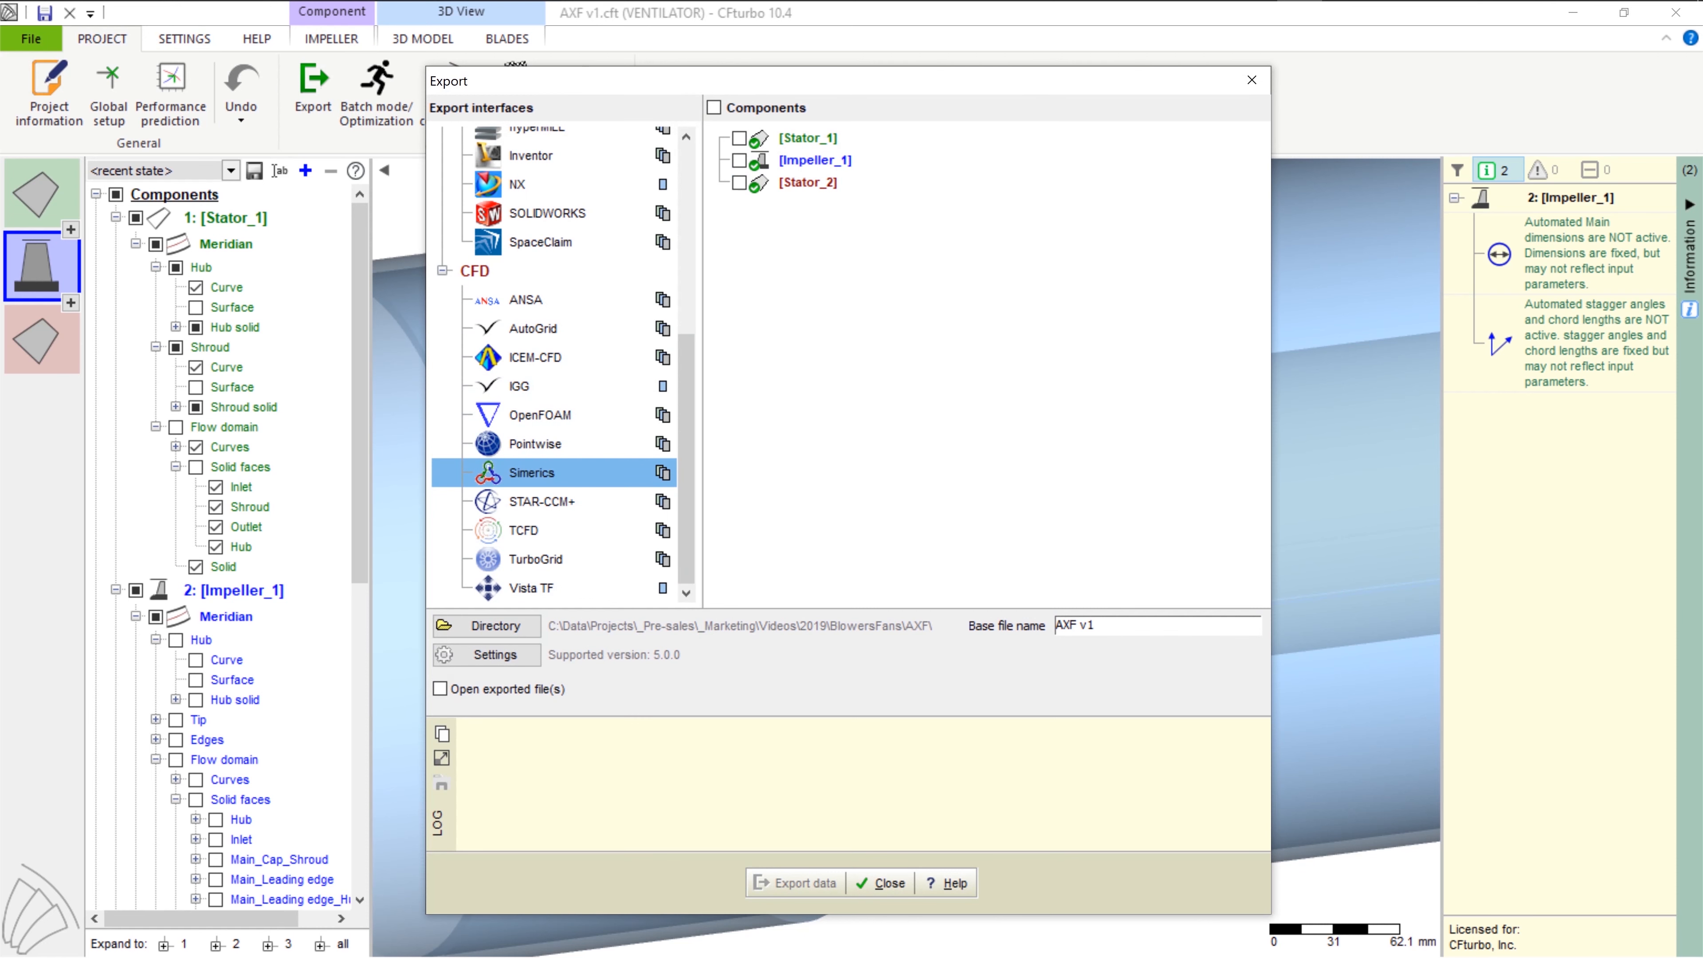
pyautogui.moveTo(686, 392); pyautogui.dragTo(686, 481)
pyautogui.click(462, 257)
pyautogui.click(714, 107)
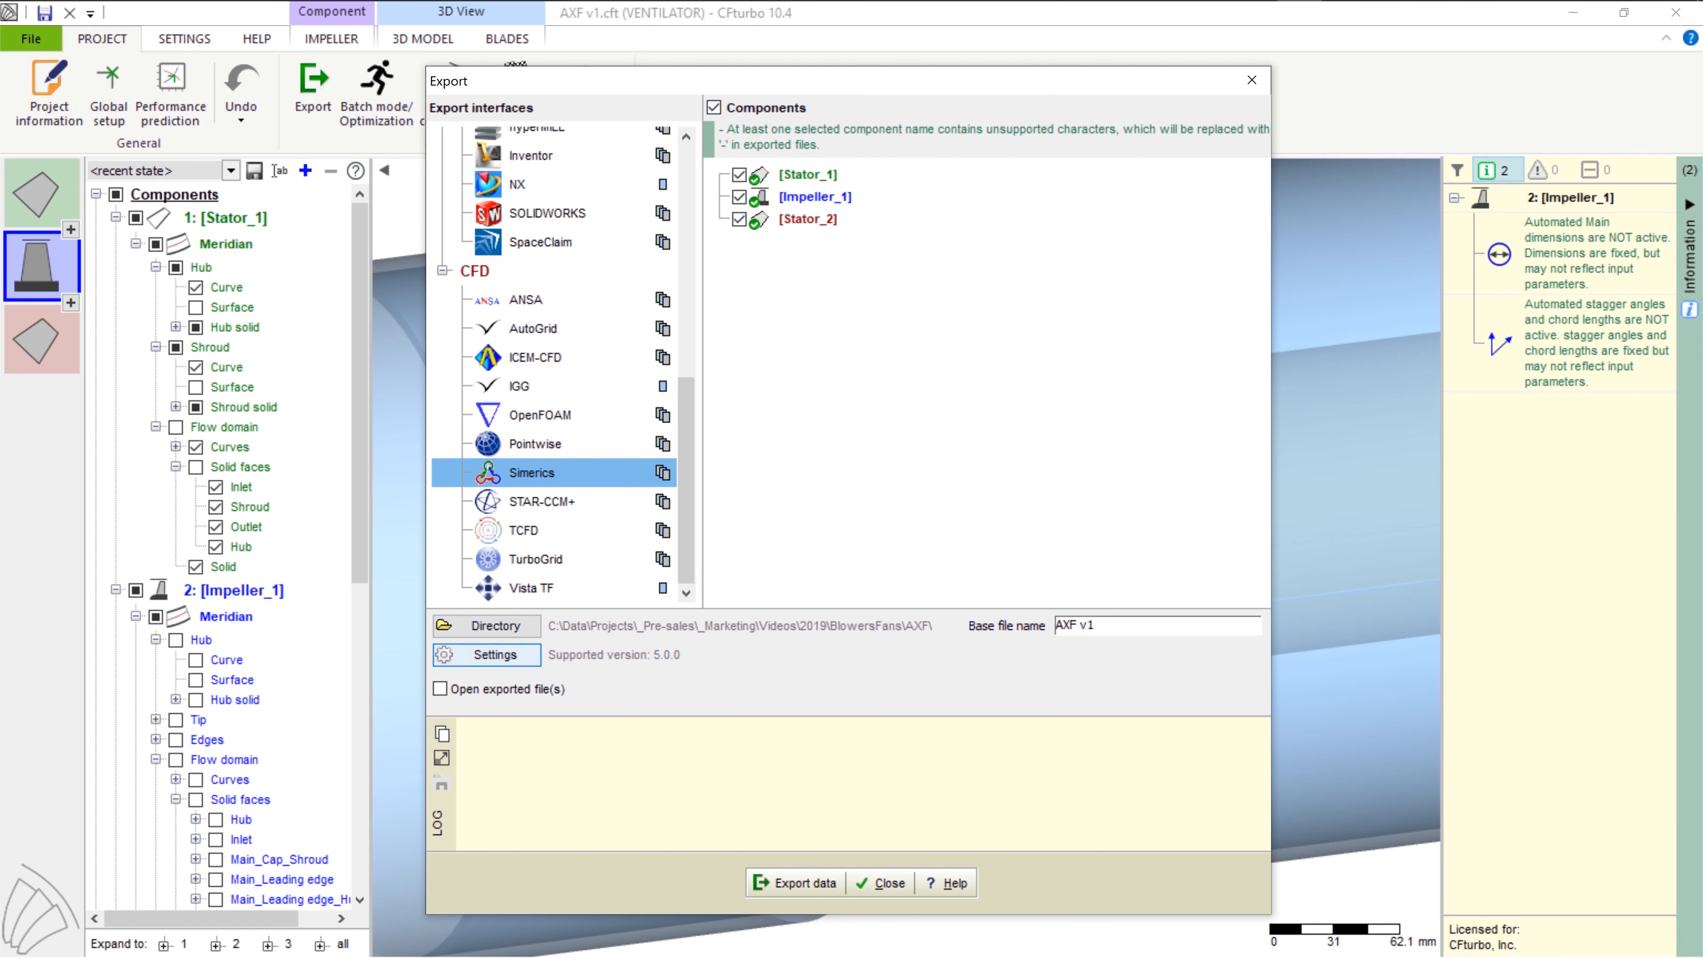
# Set the Simerics export parameters to a coarse mesh and 2nd Order Upwind for velocity and pressure, and accept
pyautogui.click(493, 654)
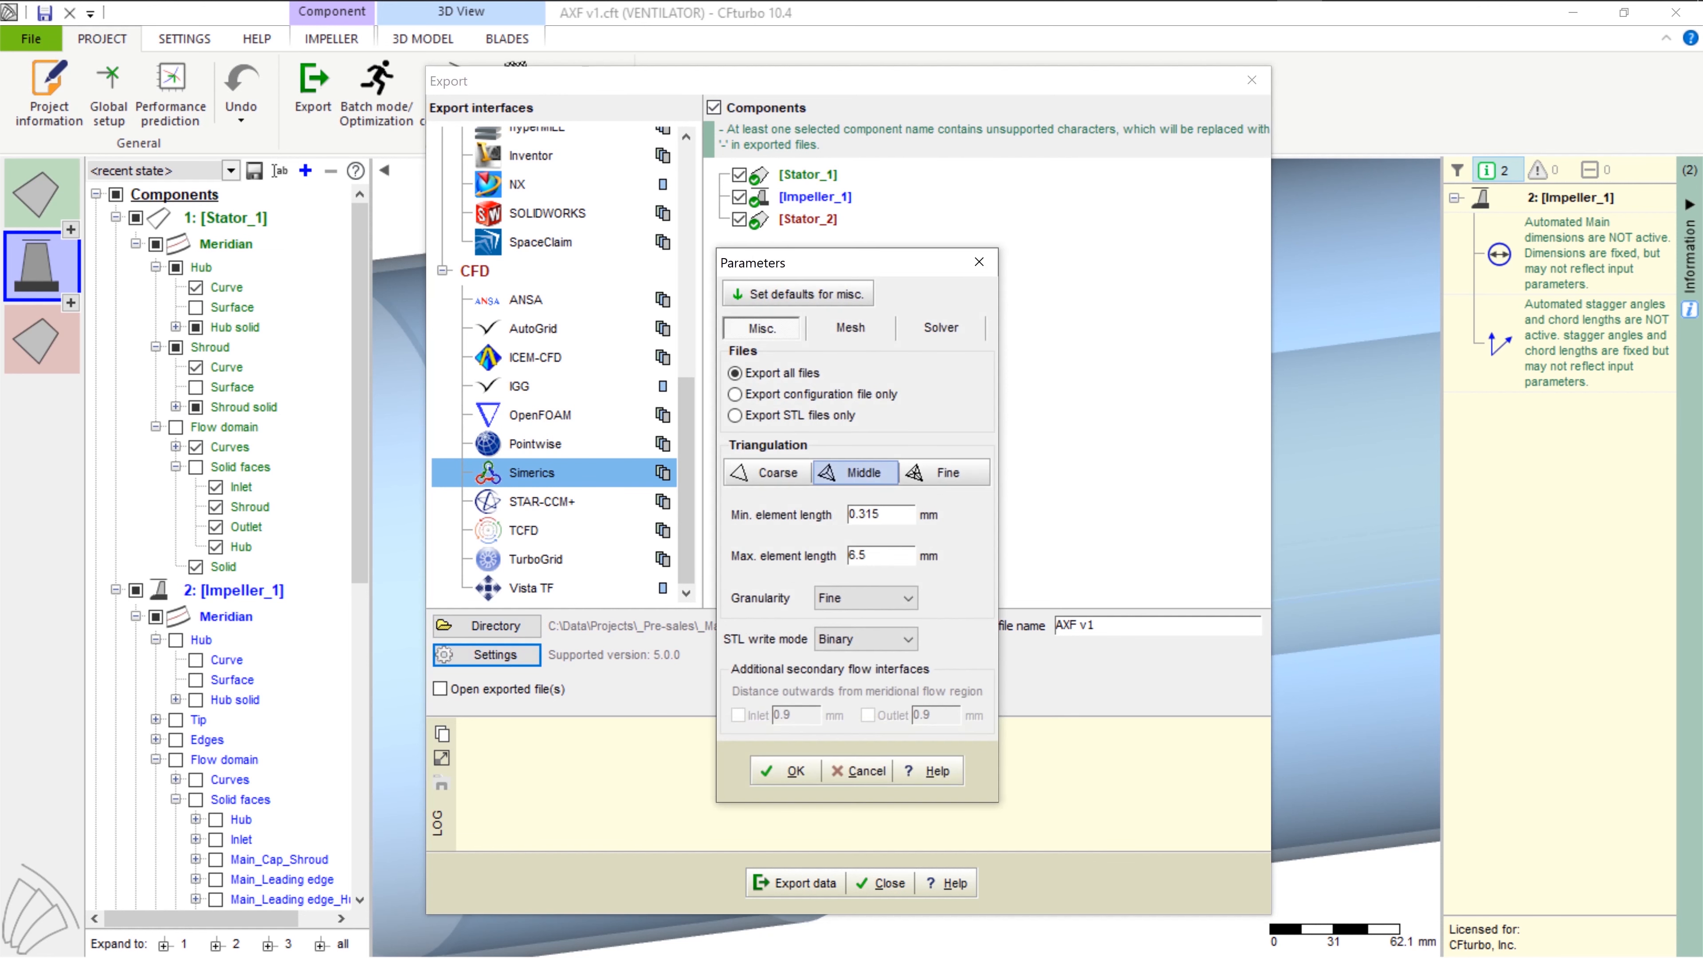
pyautogui.click(850, 327)
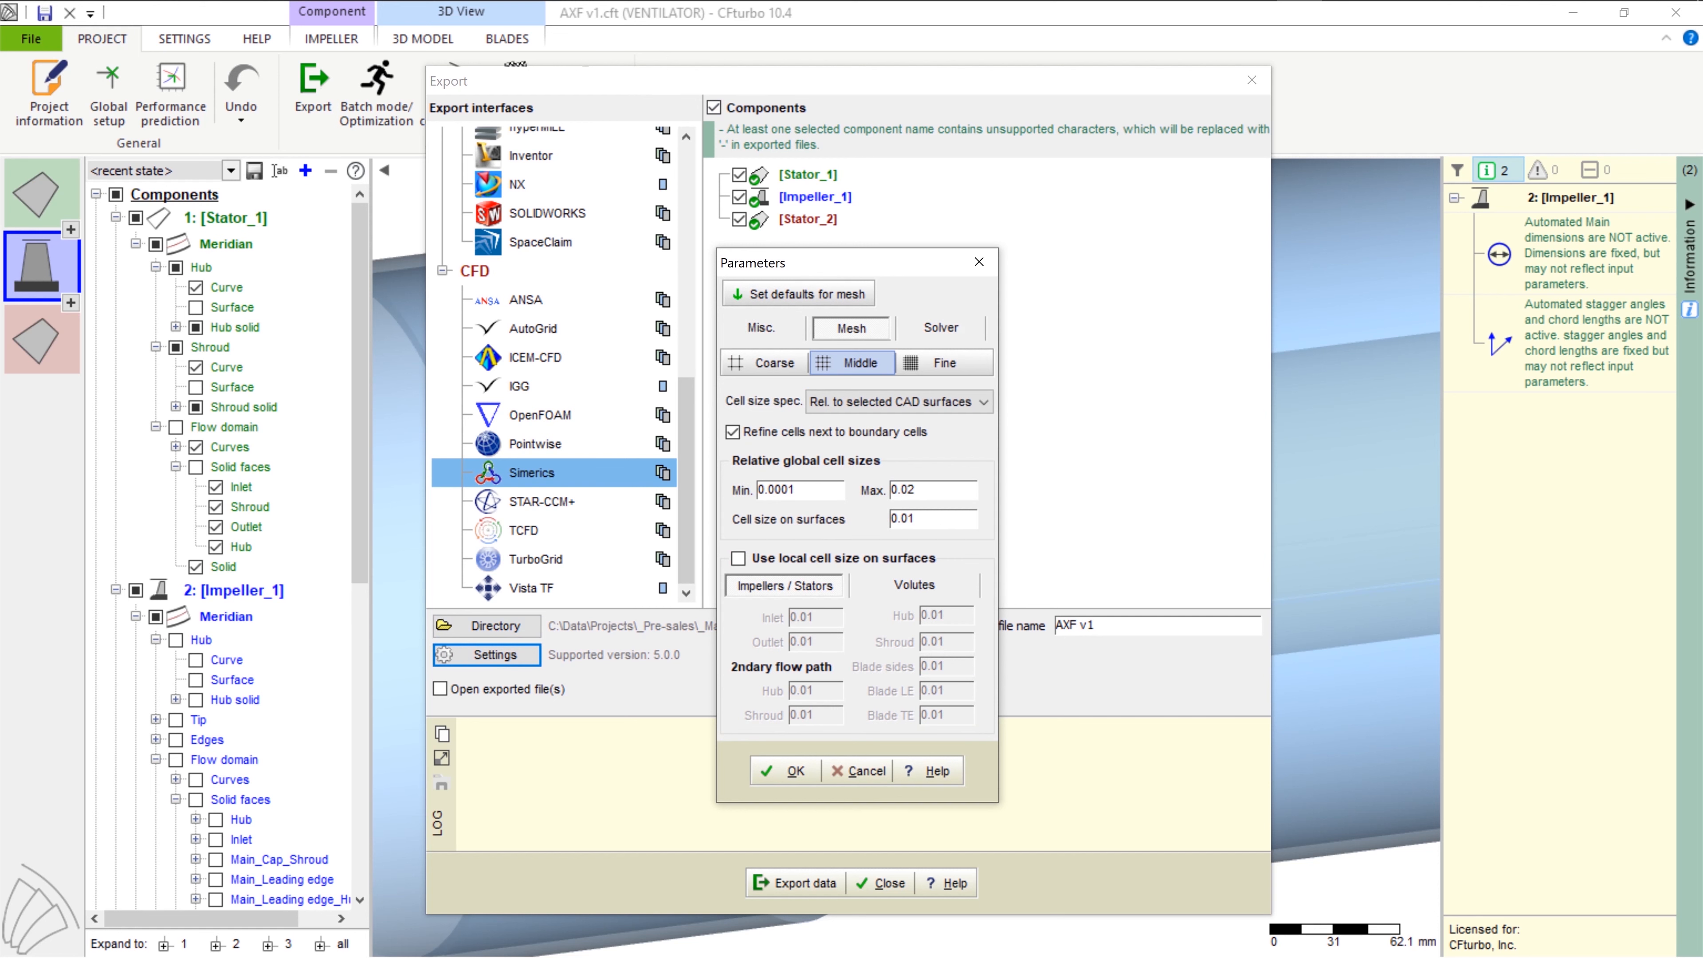
pyautogui.click(764, 363)
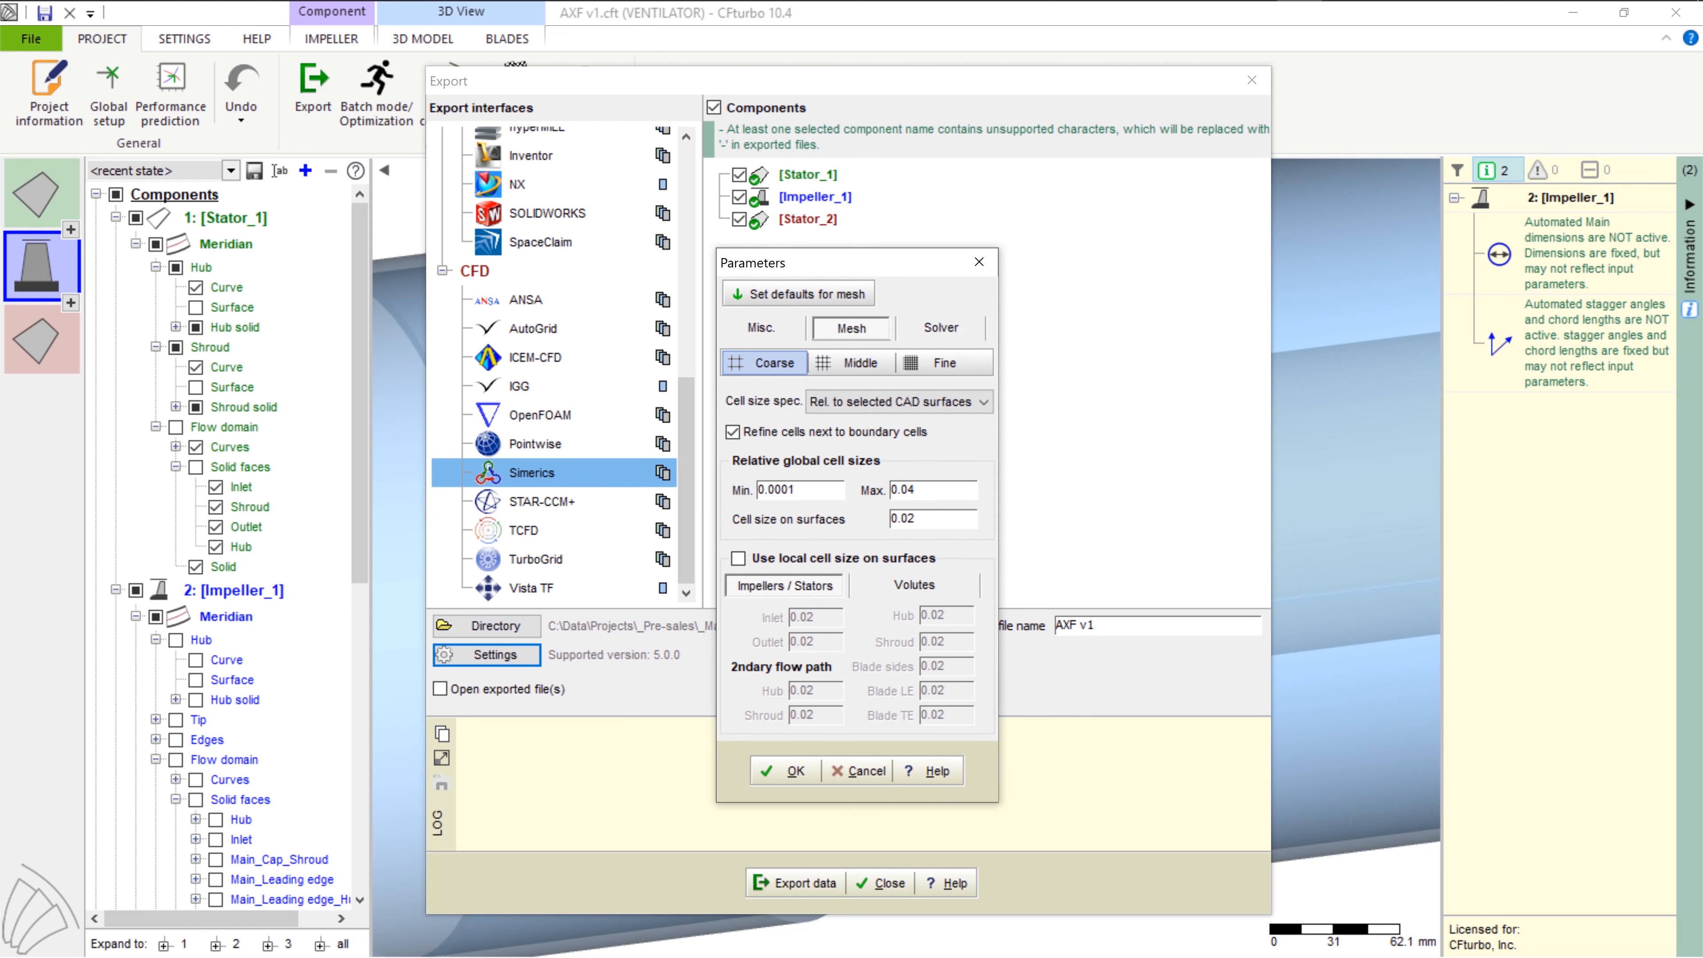
pyautogui.click(941, 327)
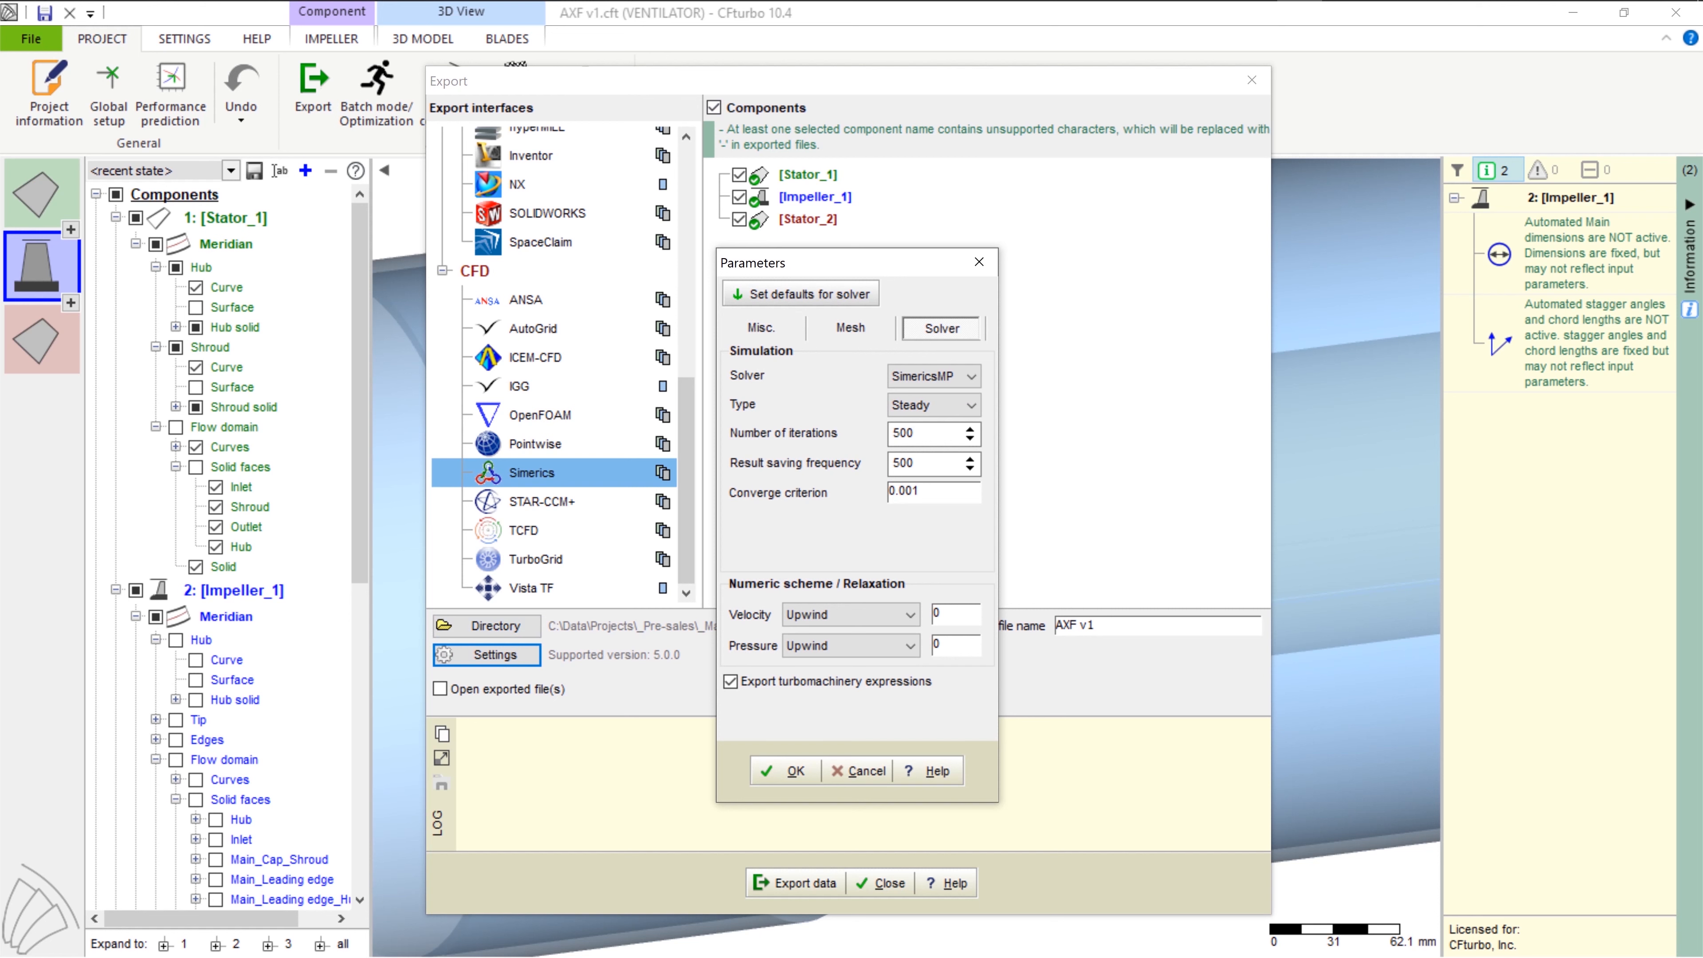
pyautogui.click(849, 614)
pyautogui.click(835, 666)
pyautogui.click(849, 645)
pyautogui.click(835, 698)
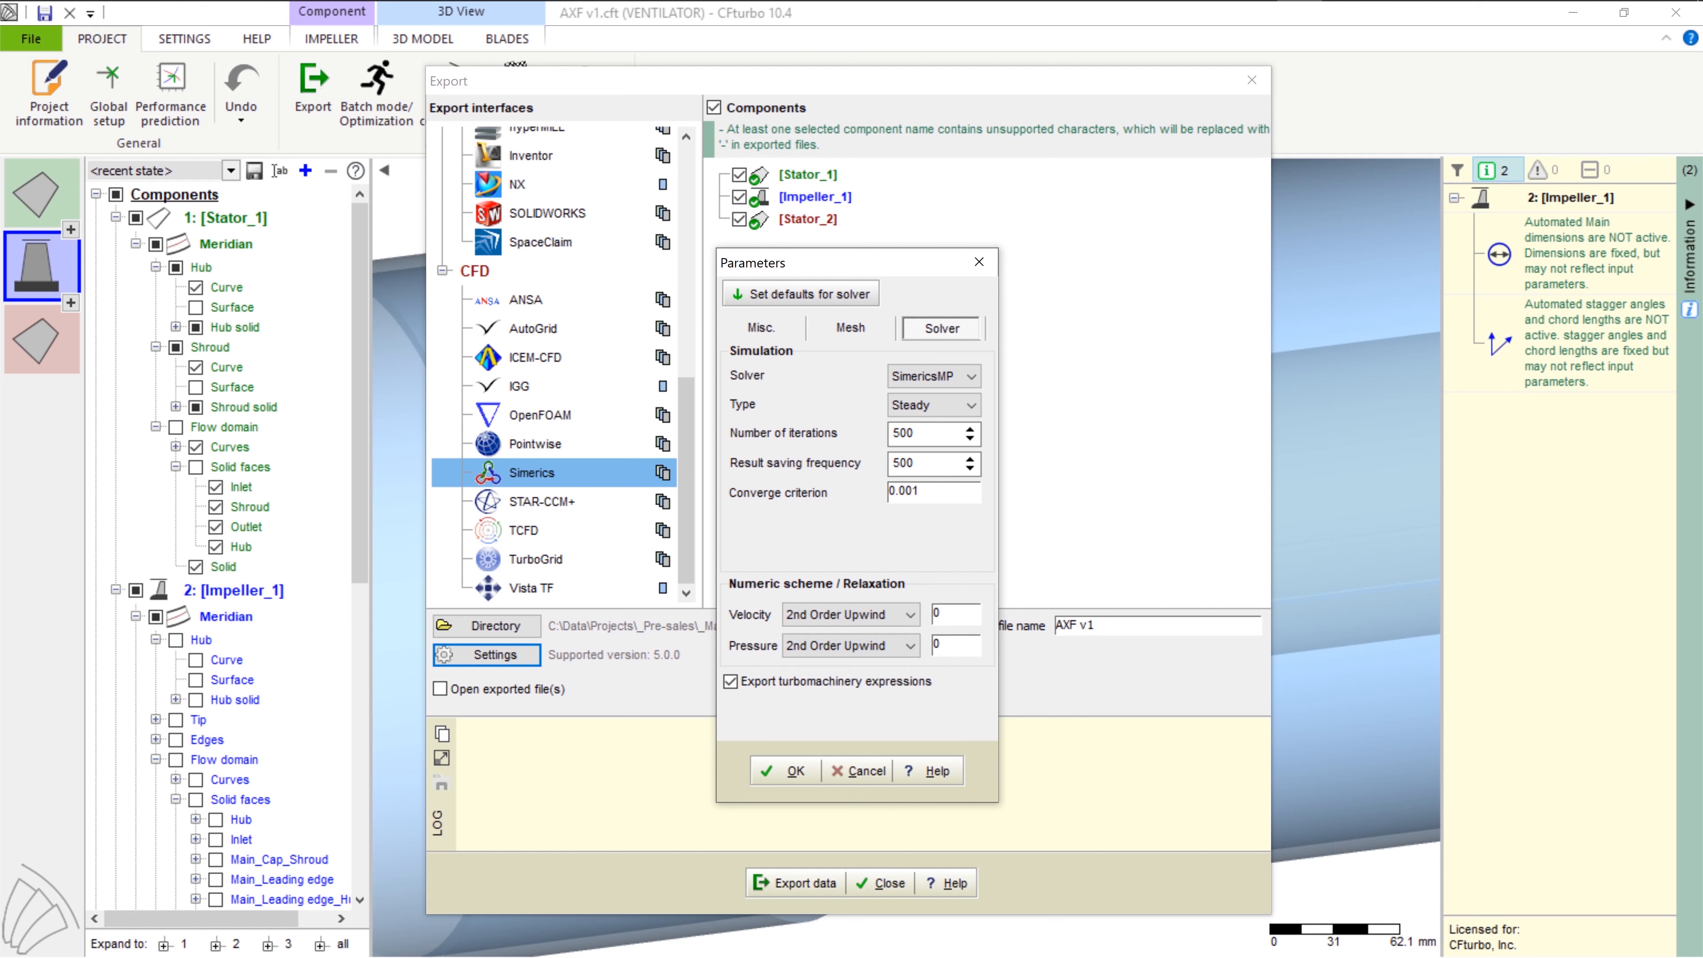
pyautogui.click(787, 769)
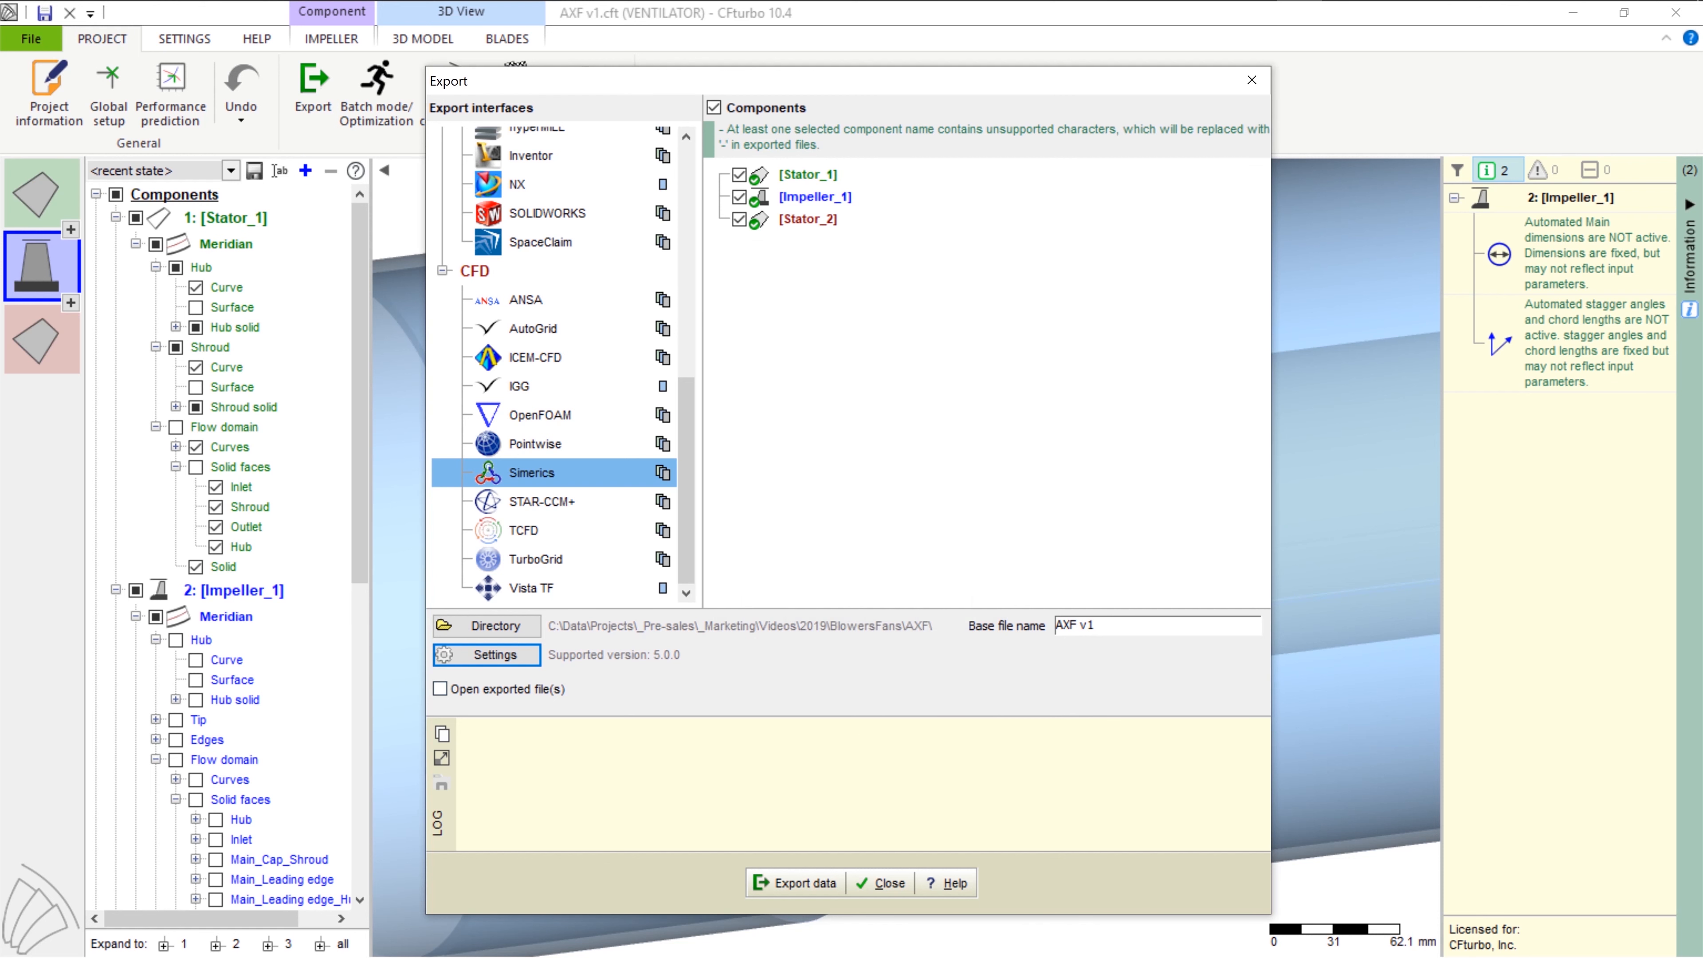
# Export the data with the exported files opened in Simerics MP, and start the steady simulation from initial values there
pyautogui.click(440, 689)
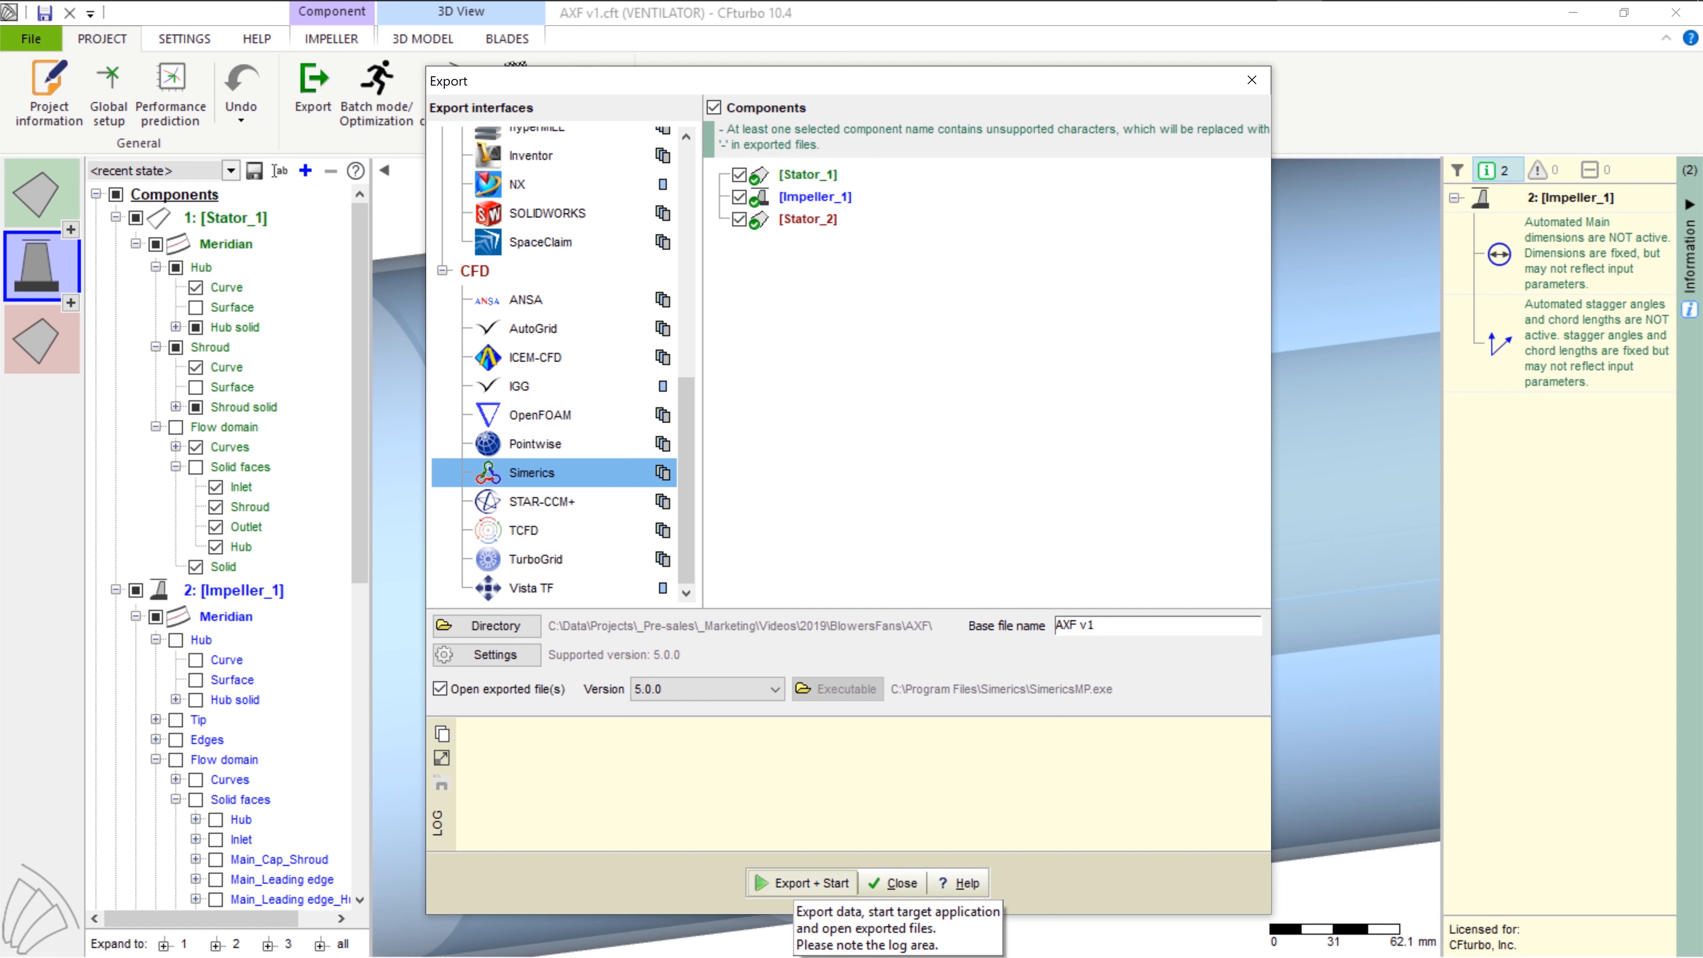
pyautogui.click(801, 883)
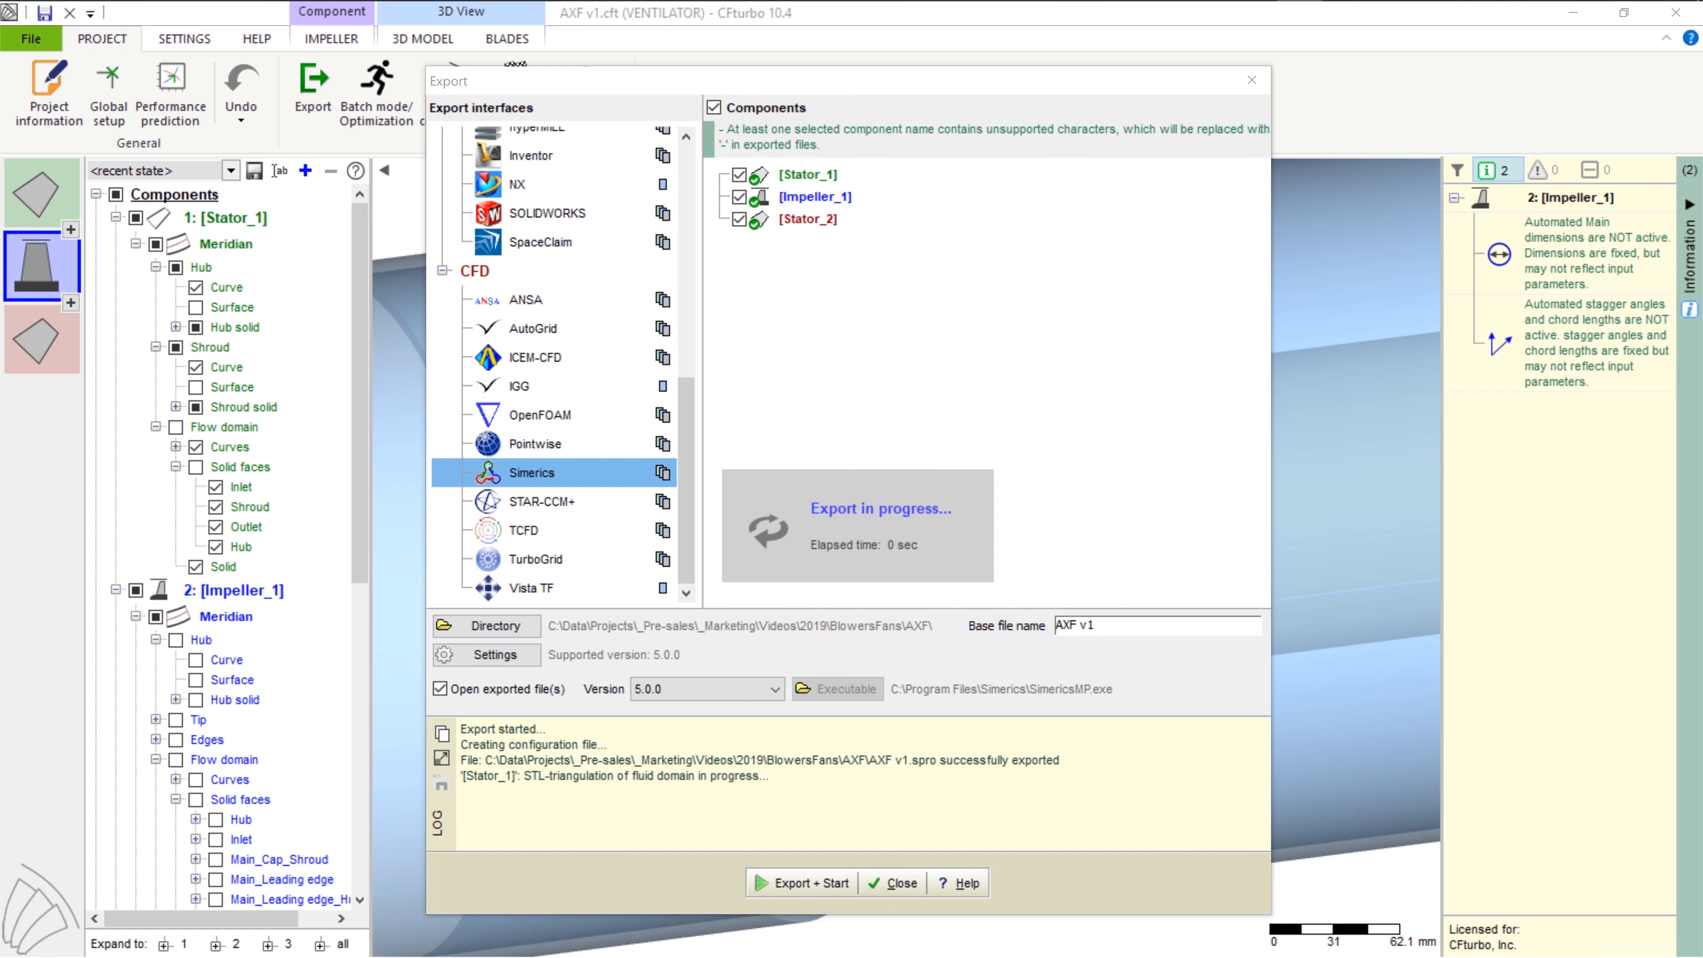
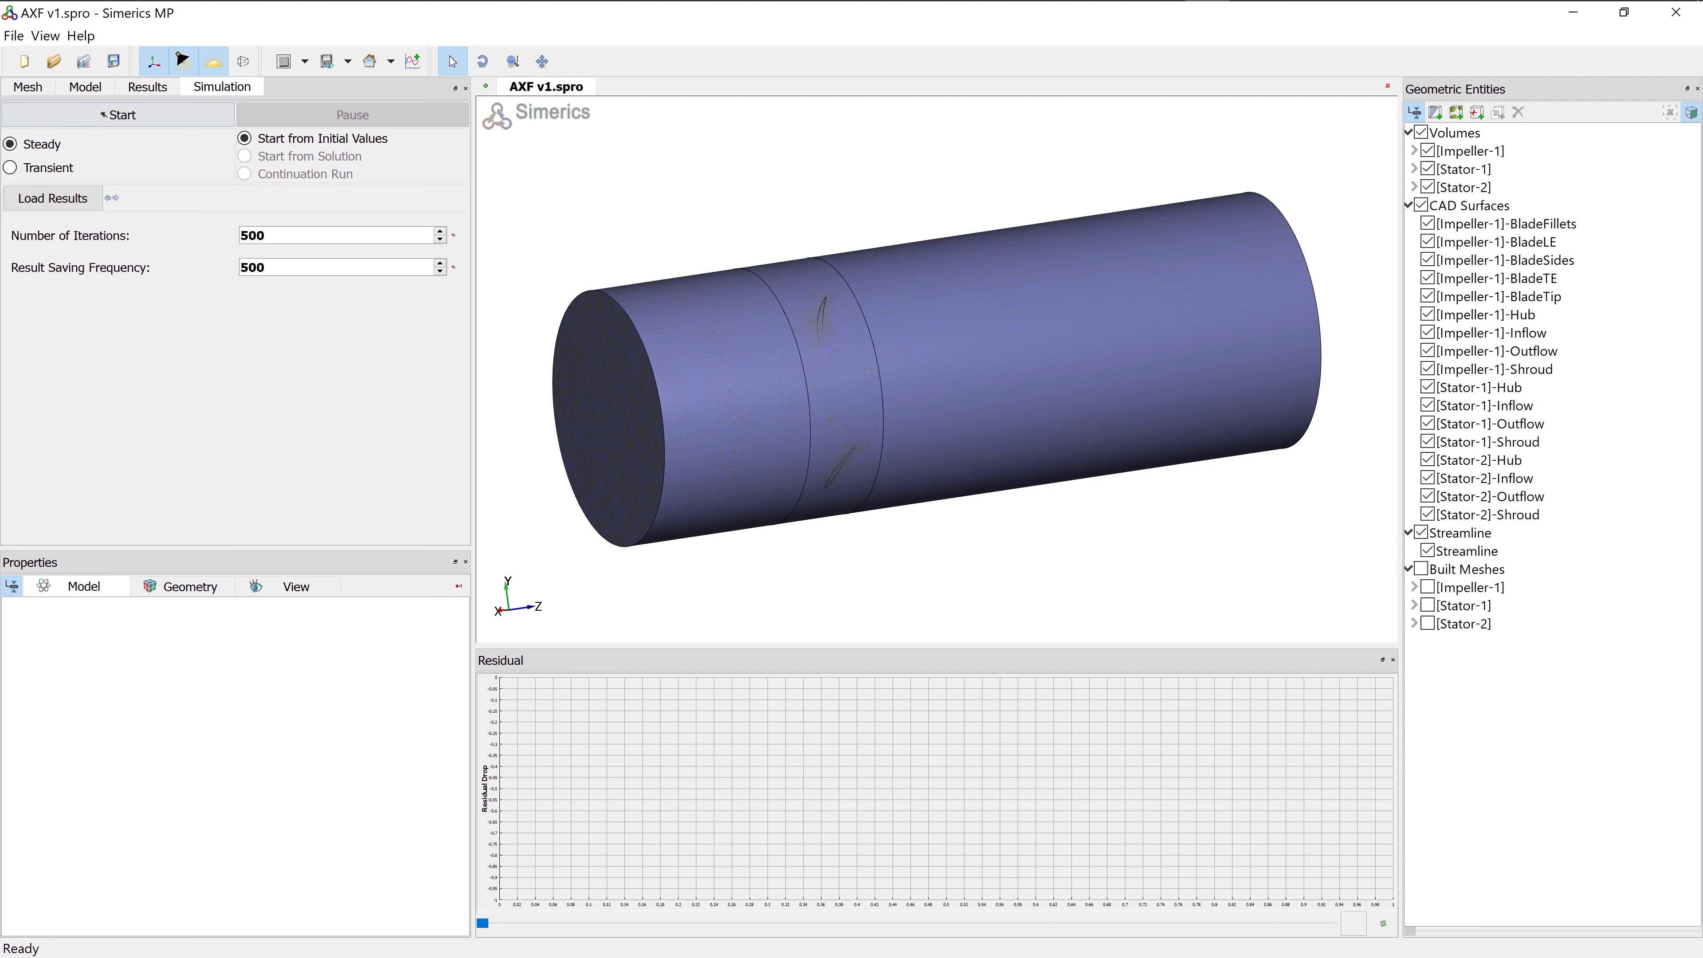
pyautogui.click(127, 115)
pyautogui.press('Return')
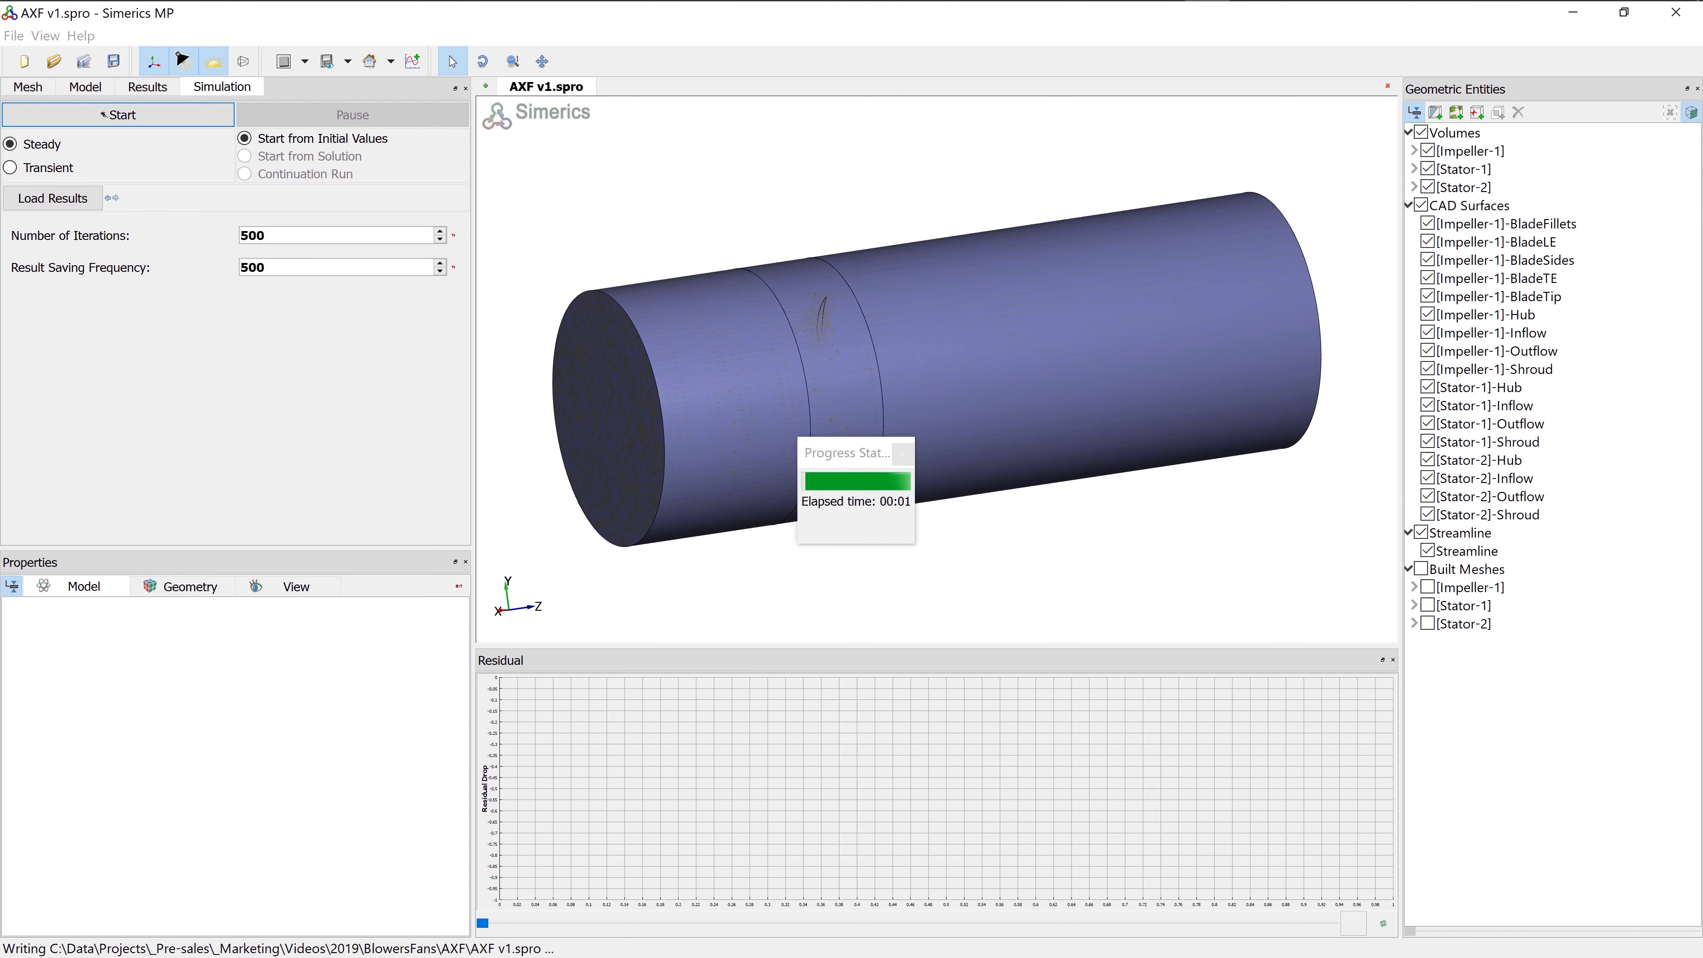
# Set the streamlines' animation time size to 0.0001
pyautogui.click(282, 625)
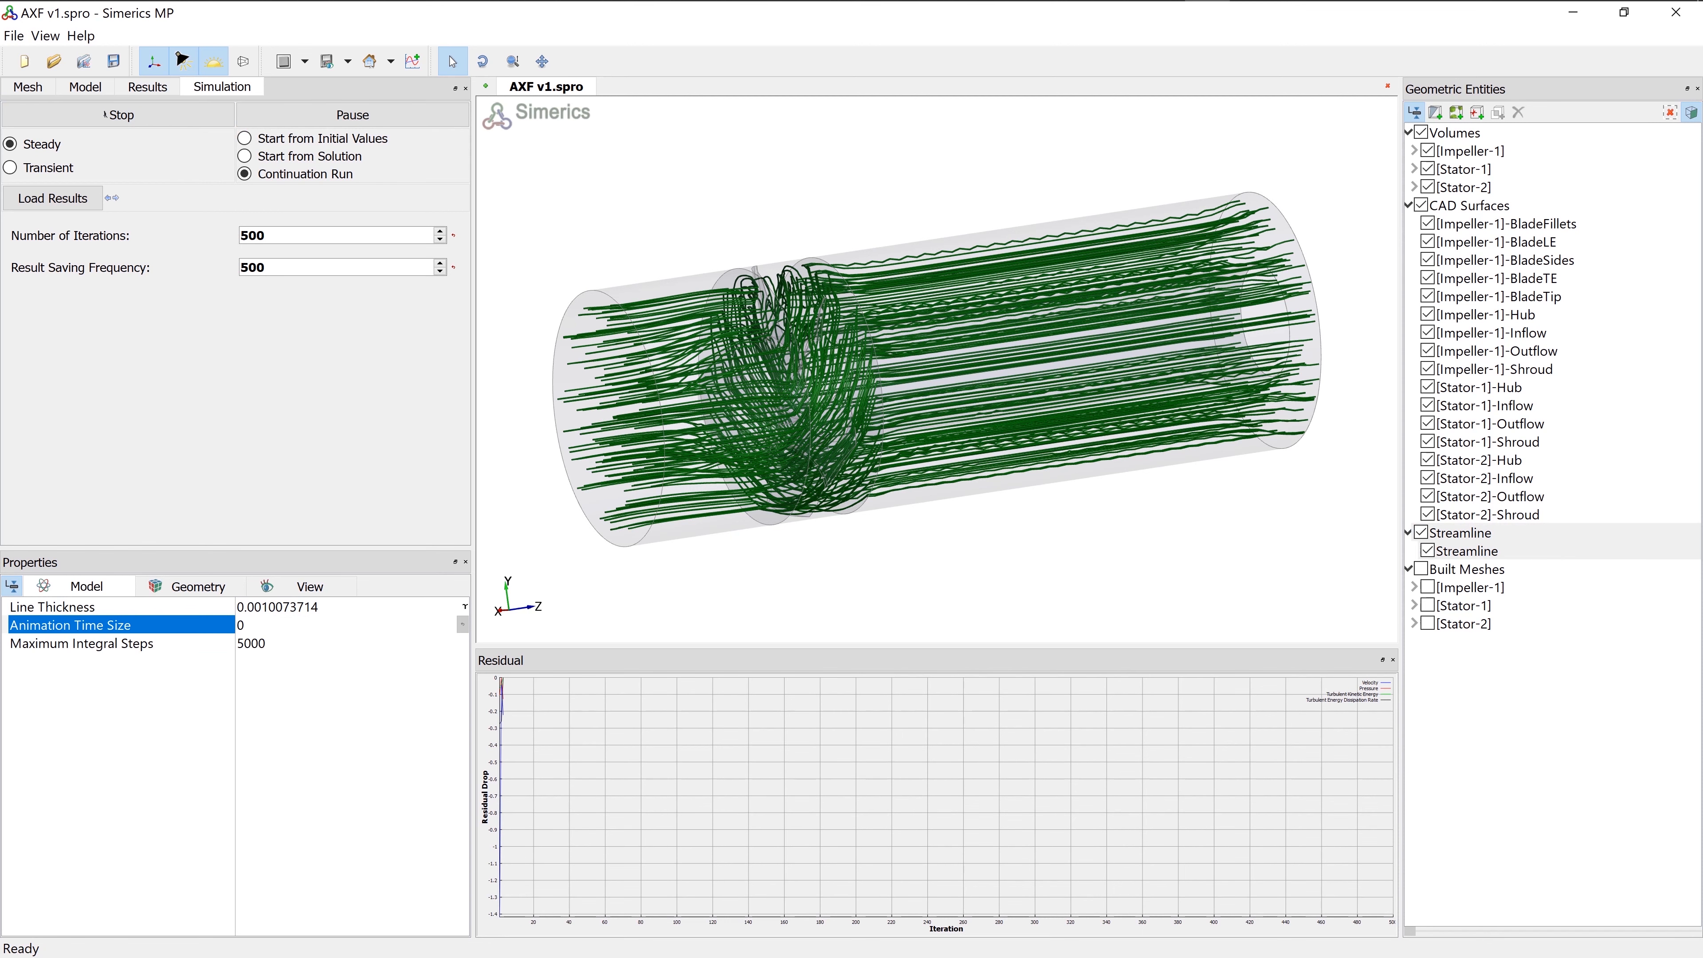
pyautogui.write('.0001')
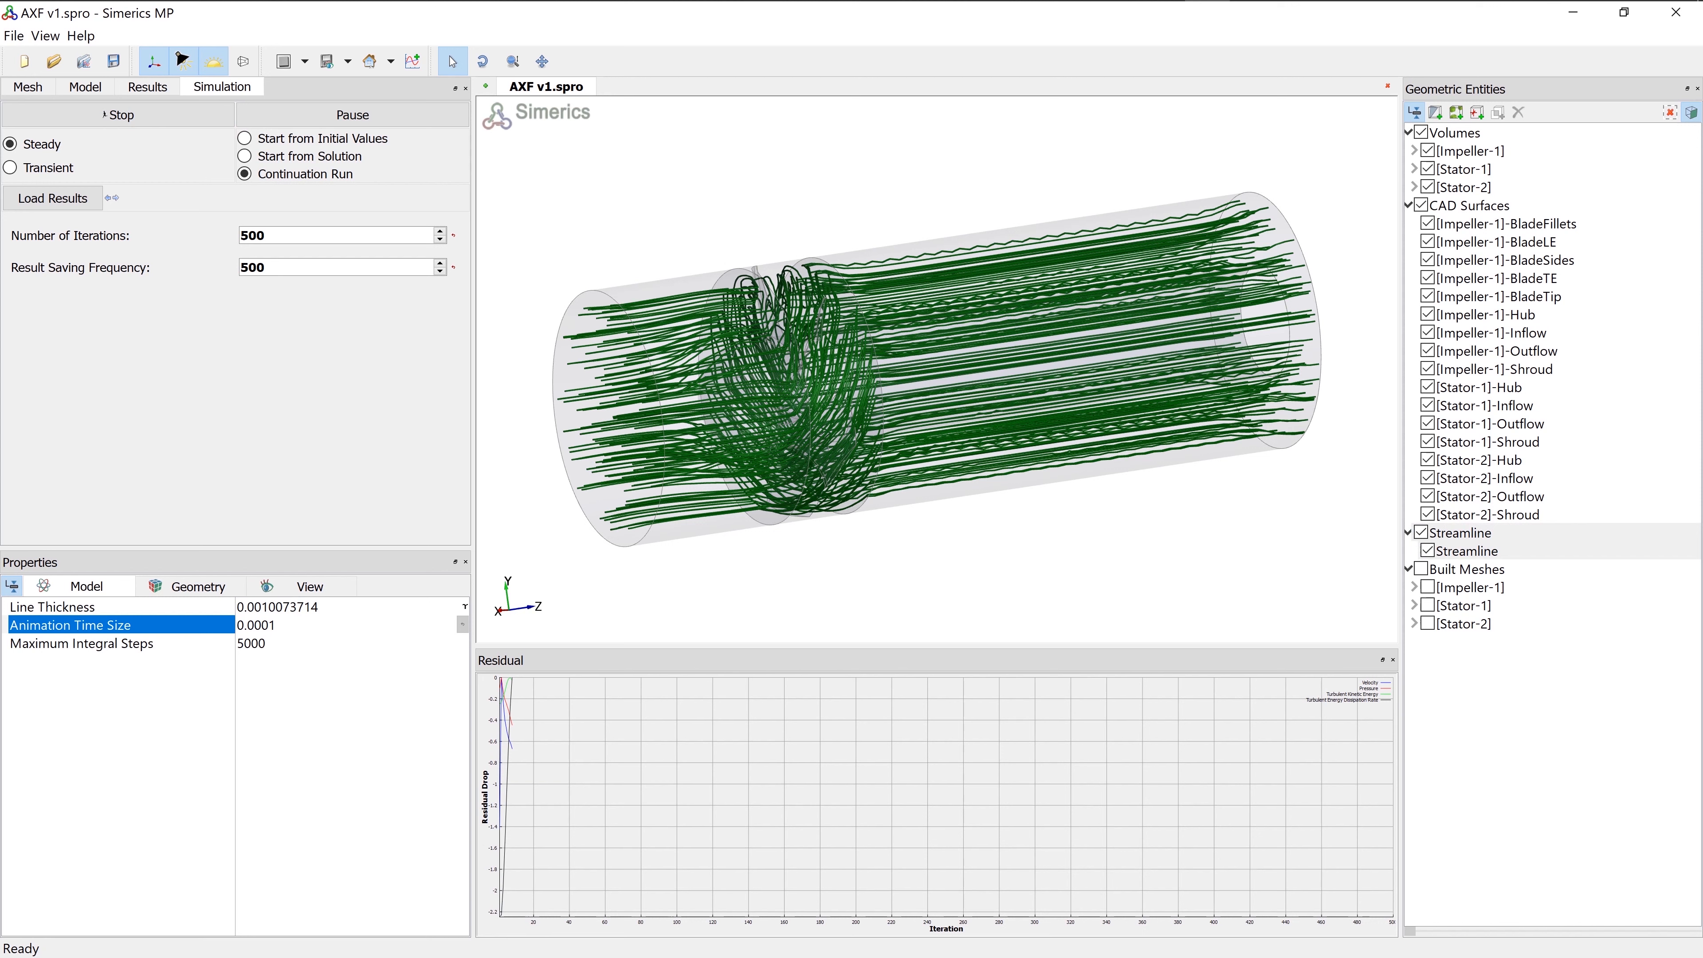
pyautogui.press('Return')
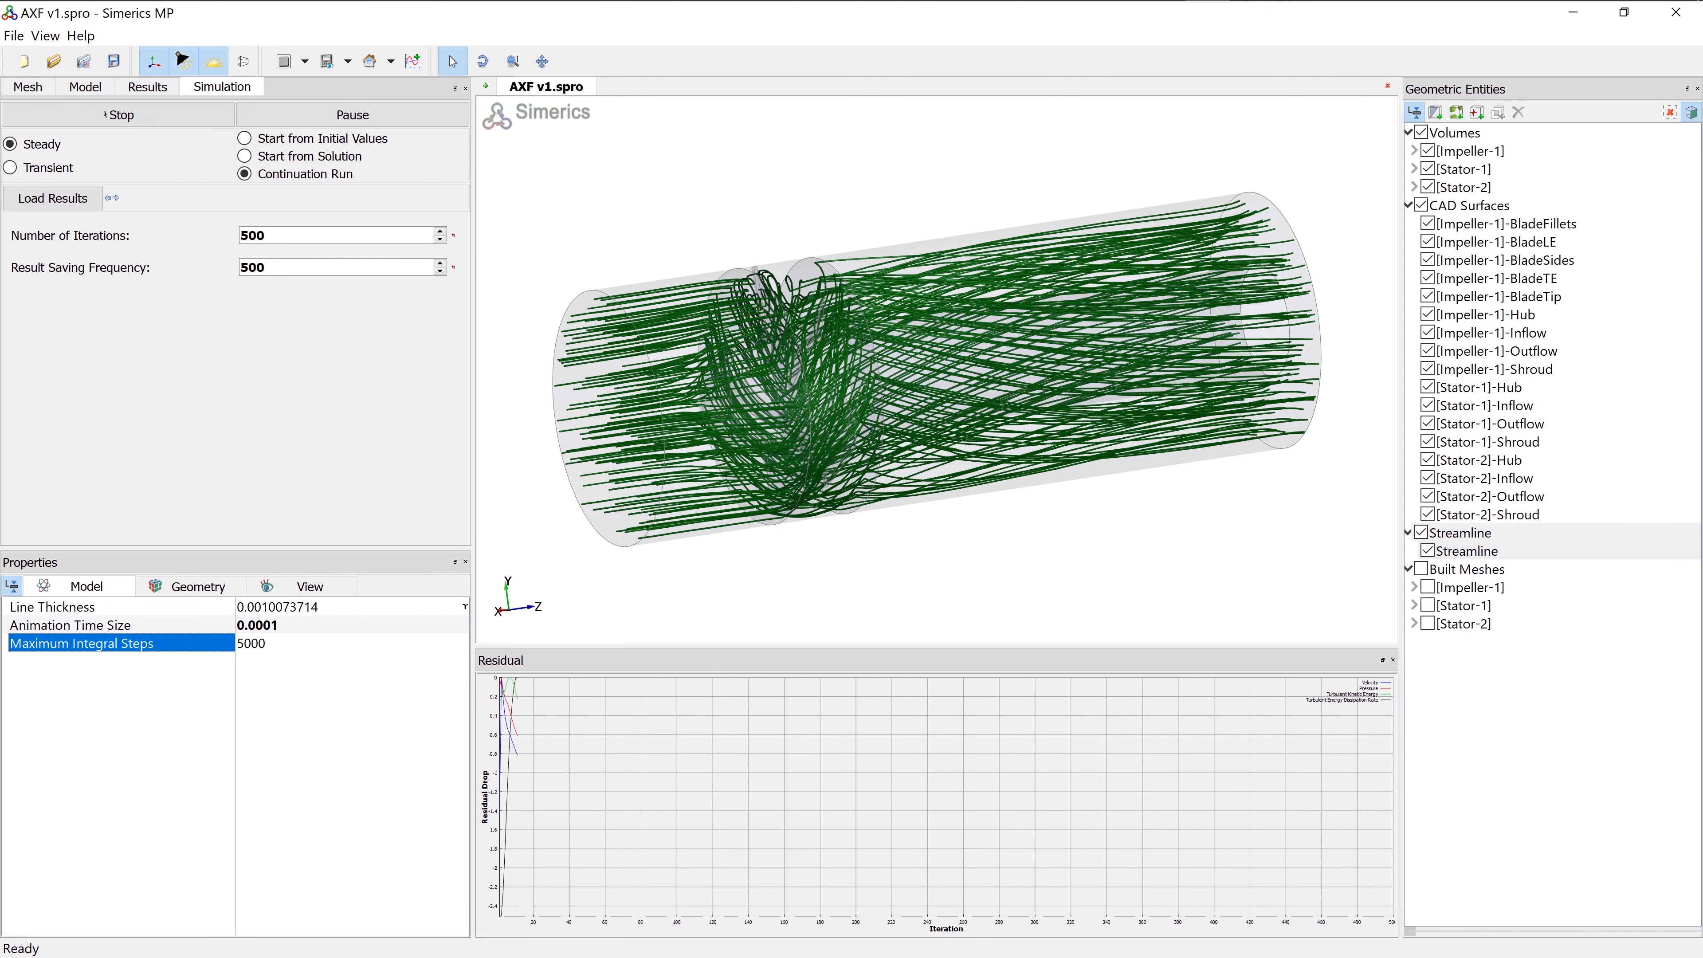
# Color the streamlines by the flow variable Pressure in the results
pyautogui.click(147, 88)
pyautogui.click(259, 112)
pyautogui.click(92, 195)
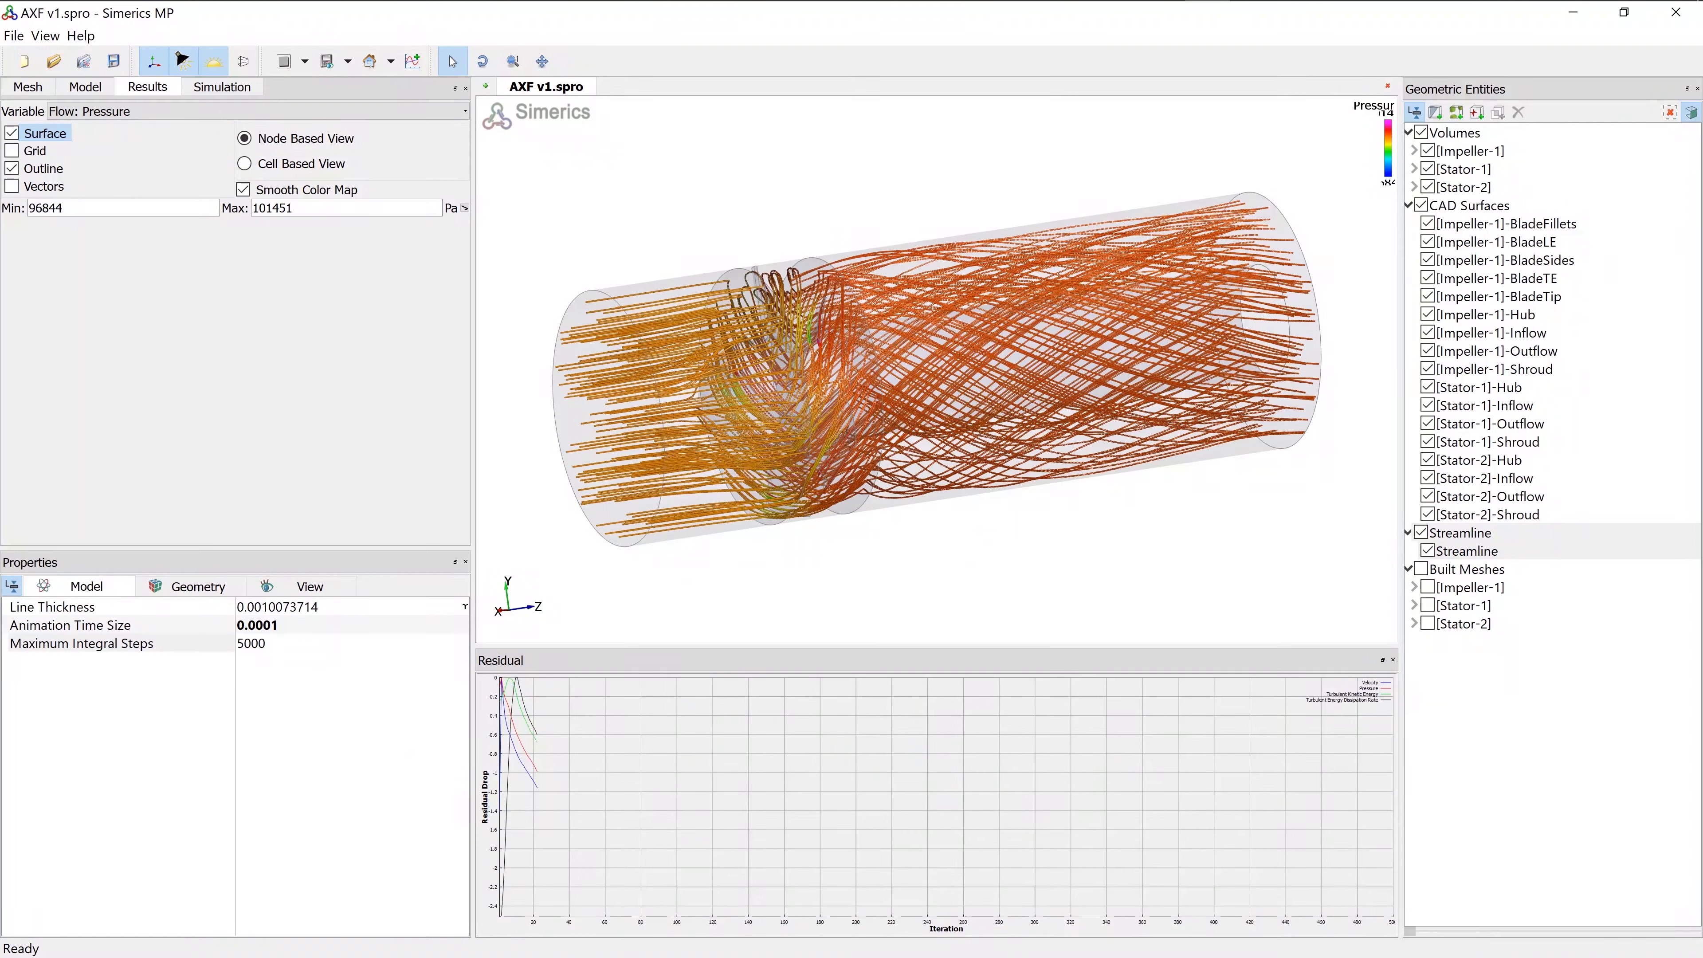
# Add the impeller's BladeFillets, BladeLE, BladeSides, BladeTE, BladeTip and Hub volume boundaries to the streamline selection
pyautogui.click(1407, 205)
pyautogui.click(1413, 150)
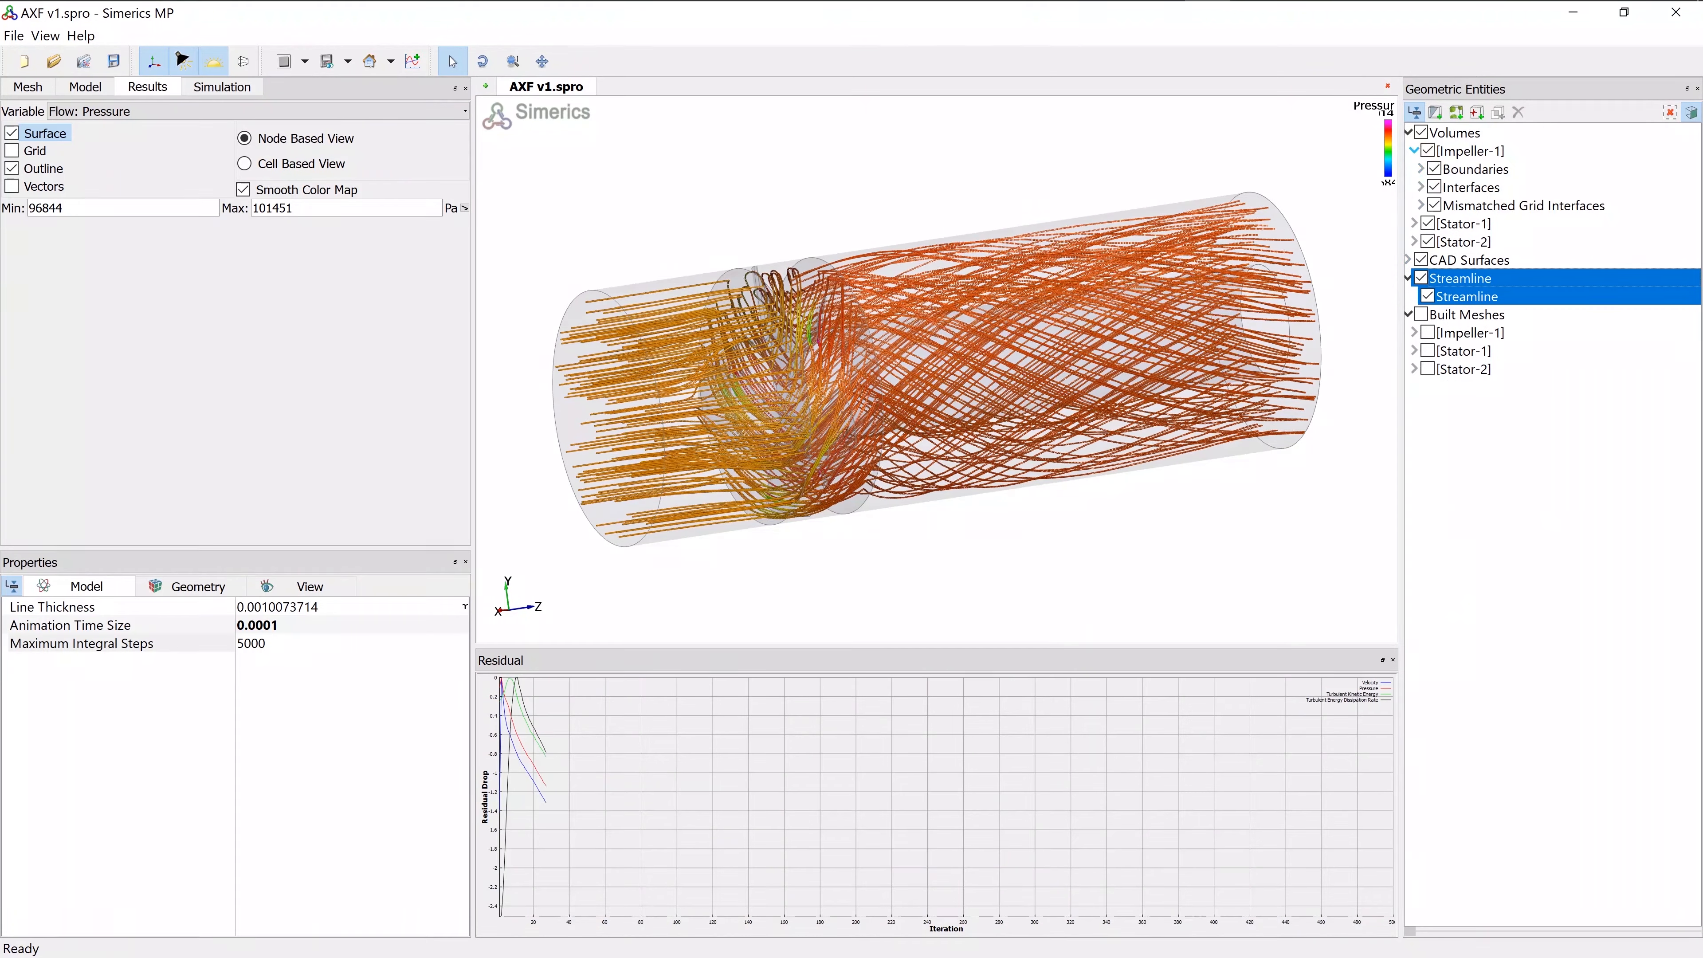
pyautogui.click(1420, 169)
pyautogui.keyDown('ctrl'); pyautogui.click(1518, 187); pyautogui.keyUp('ctrl')
pyautogui.keyDown('ctrl'); pyautogui.click(1508, 206); pyautogui.keyUp('ctrl')
pyautogui.keyDown('ctrl'); pyautogui.click(1518, 224); pyautogui.keyUp('ctrl')
pyautogui.keyDown('ctrl'); pyautogui.click(1508, 242); pyautogui.keyUp('ctrl')
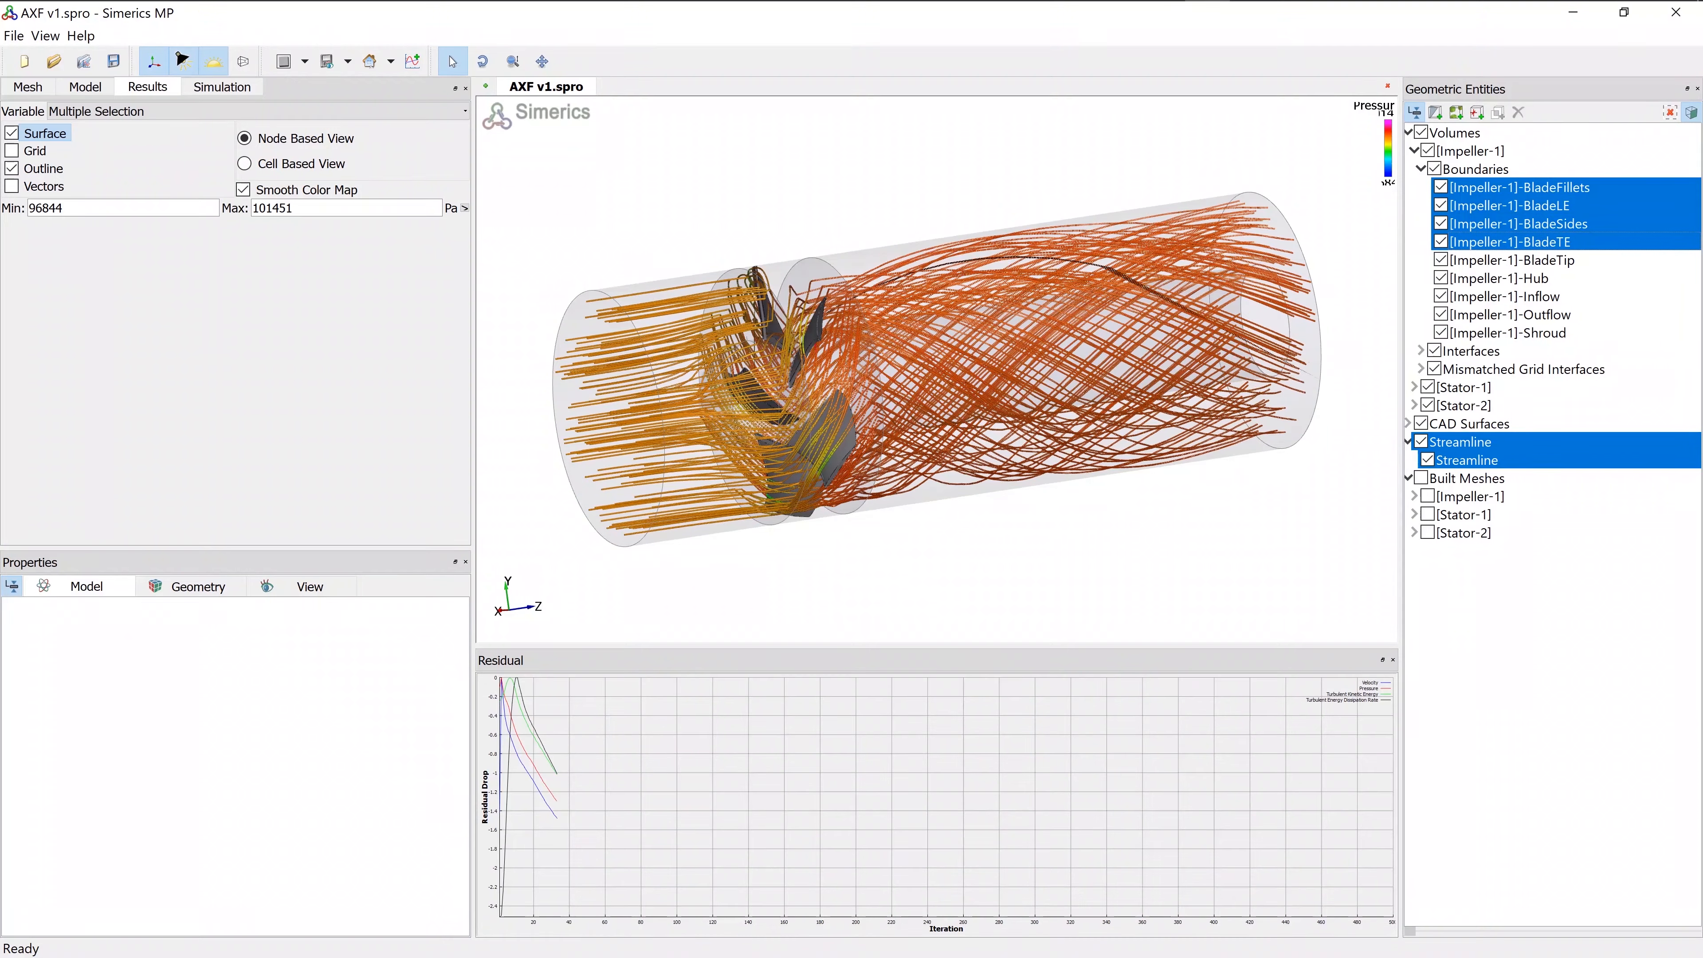
pyautogui.keyDown('ctrl'); pyautogui.click(1511, 260); pyautogui.keyUp('ctrl')
pyautogui.keyDown('ctrl'); pyautogui.click(1499, 278); pyautogui.keyUp('ctrl')
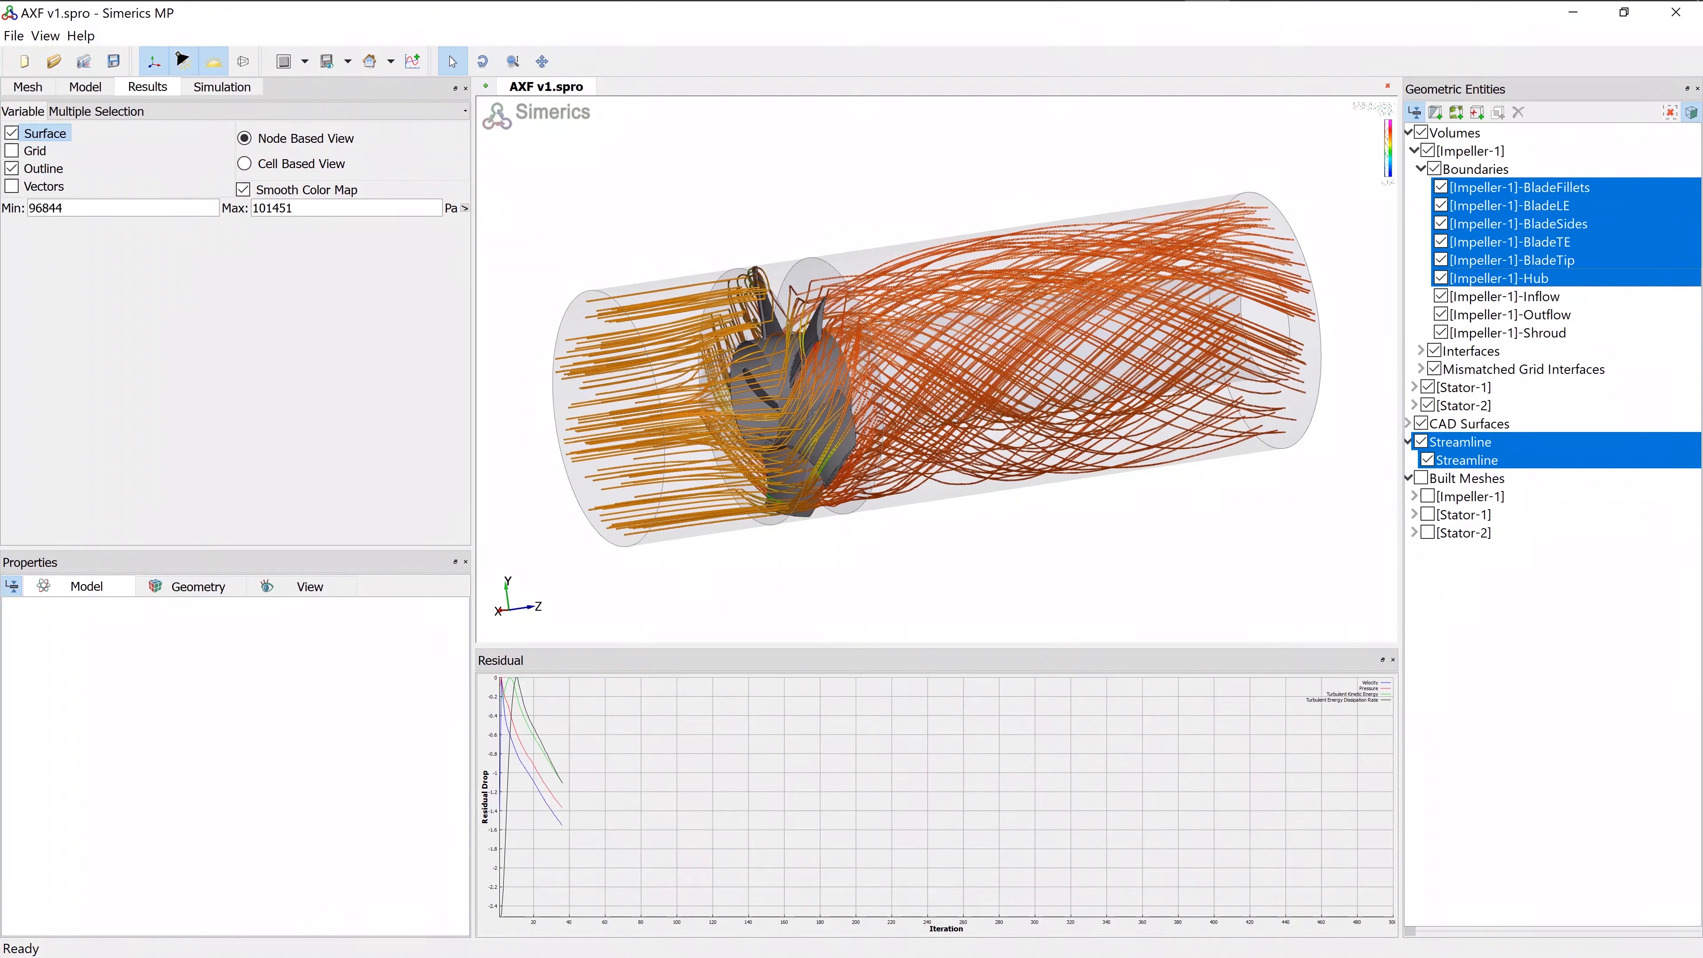
# Expand the boundaries of the Stator-1 volume and add its hub to the selection
pyautogui.click(1413, 387)
pyautogui.click(1419, 405)
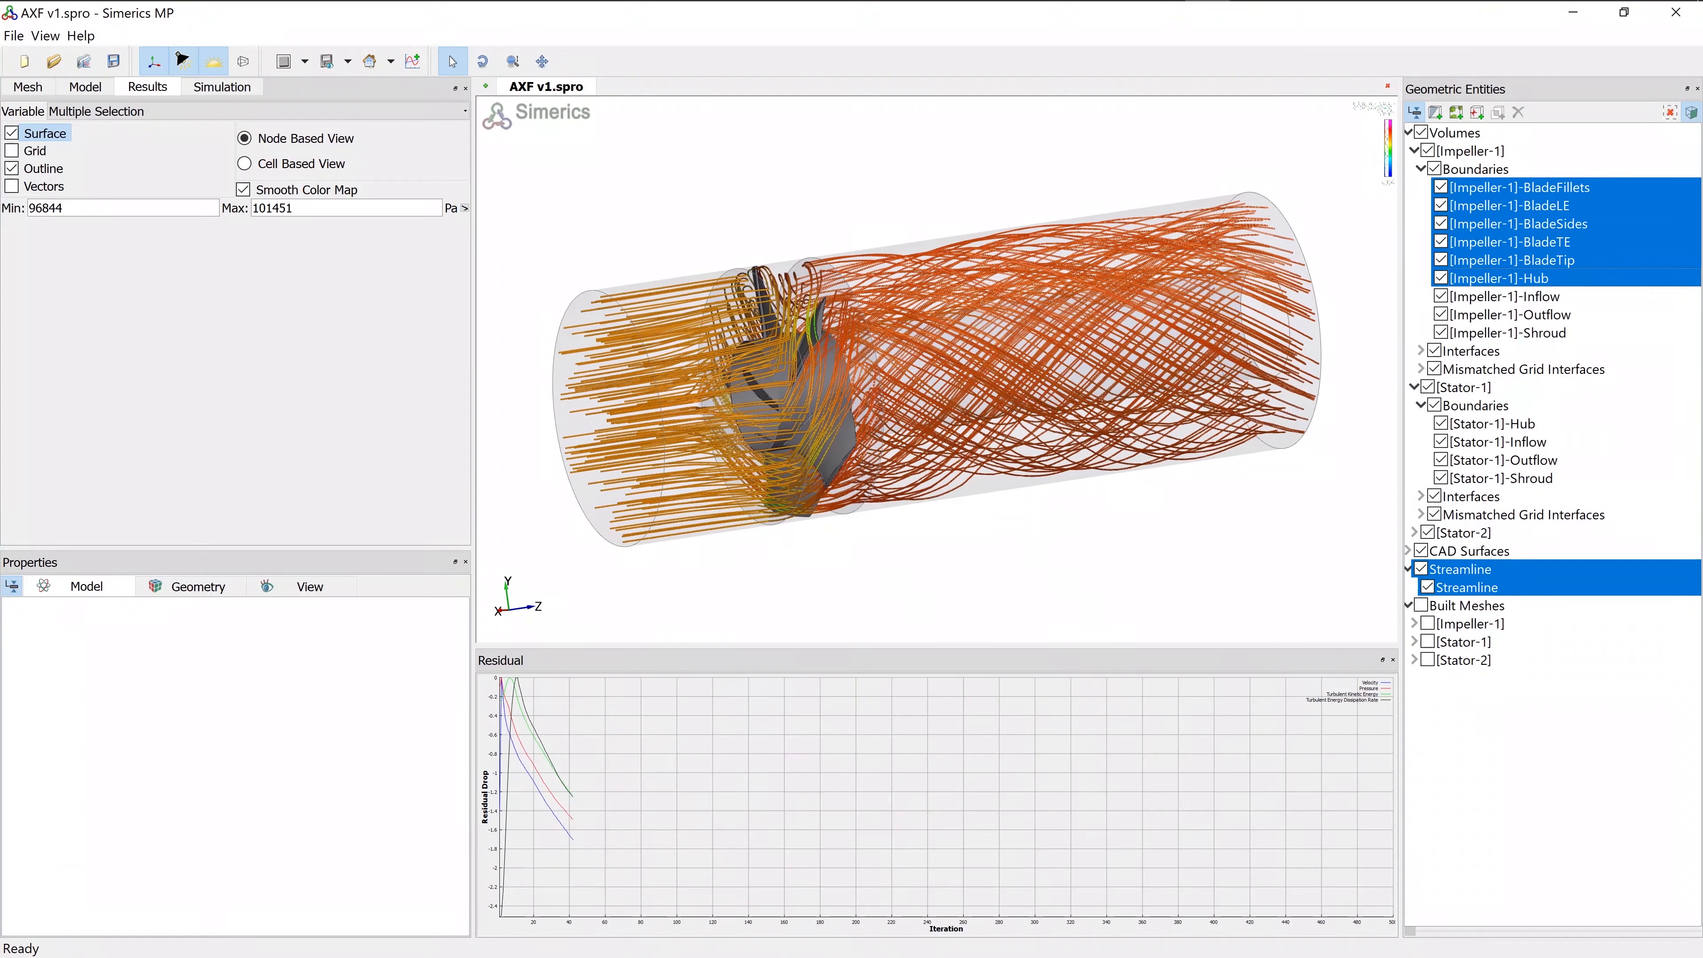
pyautogui.keyDown('ctrl'); pyautogui.click(1492, 424); pyautogui.keyUp('ctrl')
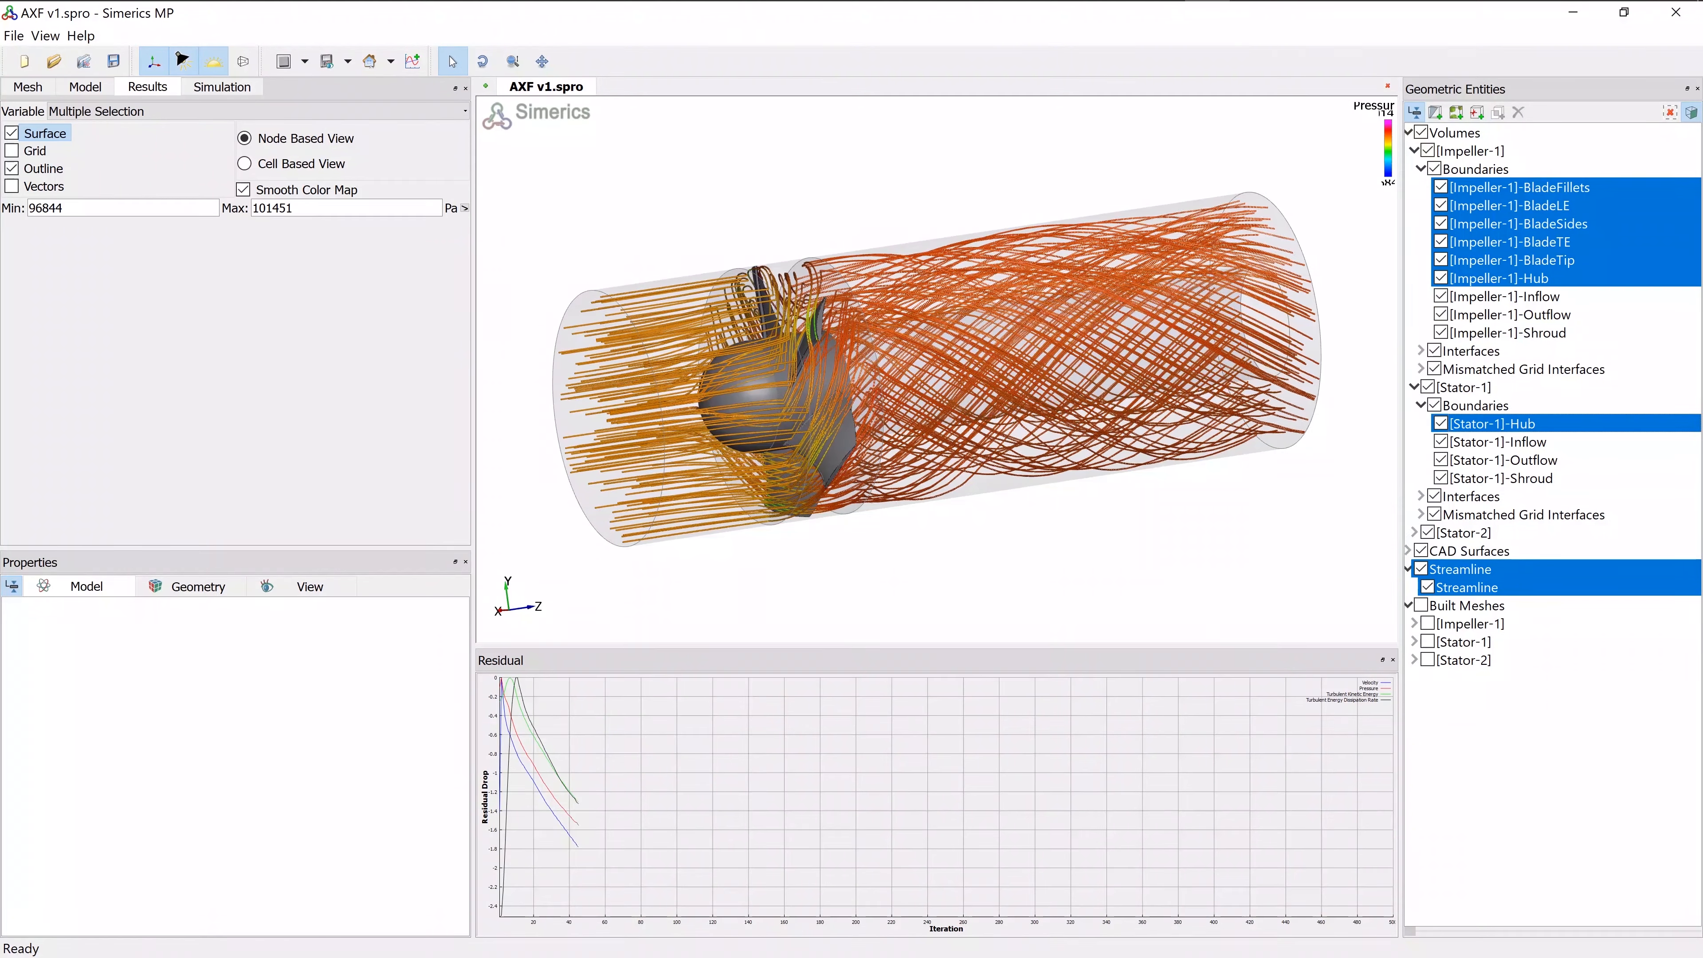
# Expand the boundaries of the Stator-2 volume and select its hub
pyautogui.click(1413, 533)
pyautogui.click(1424, 551)
pyautogui.click(1420, 551)
pyautogui.doubleClick(1492, 569)
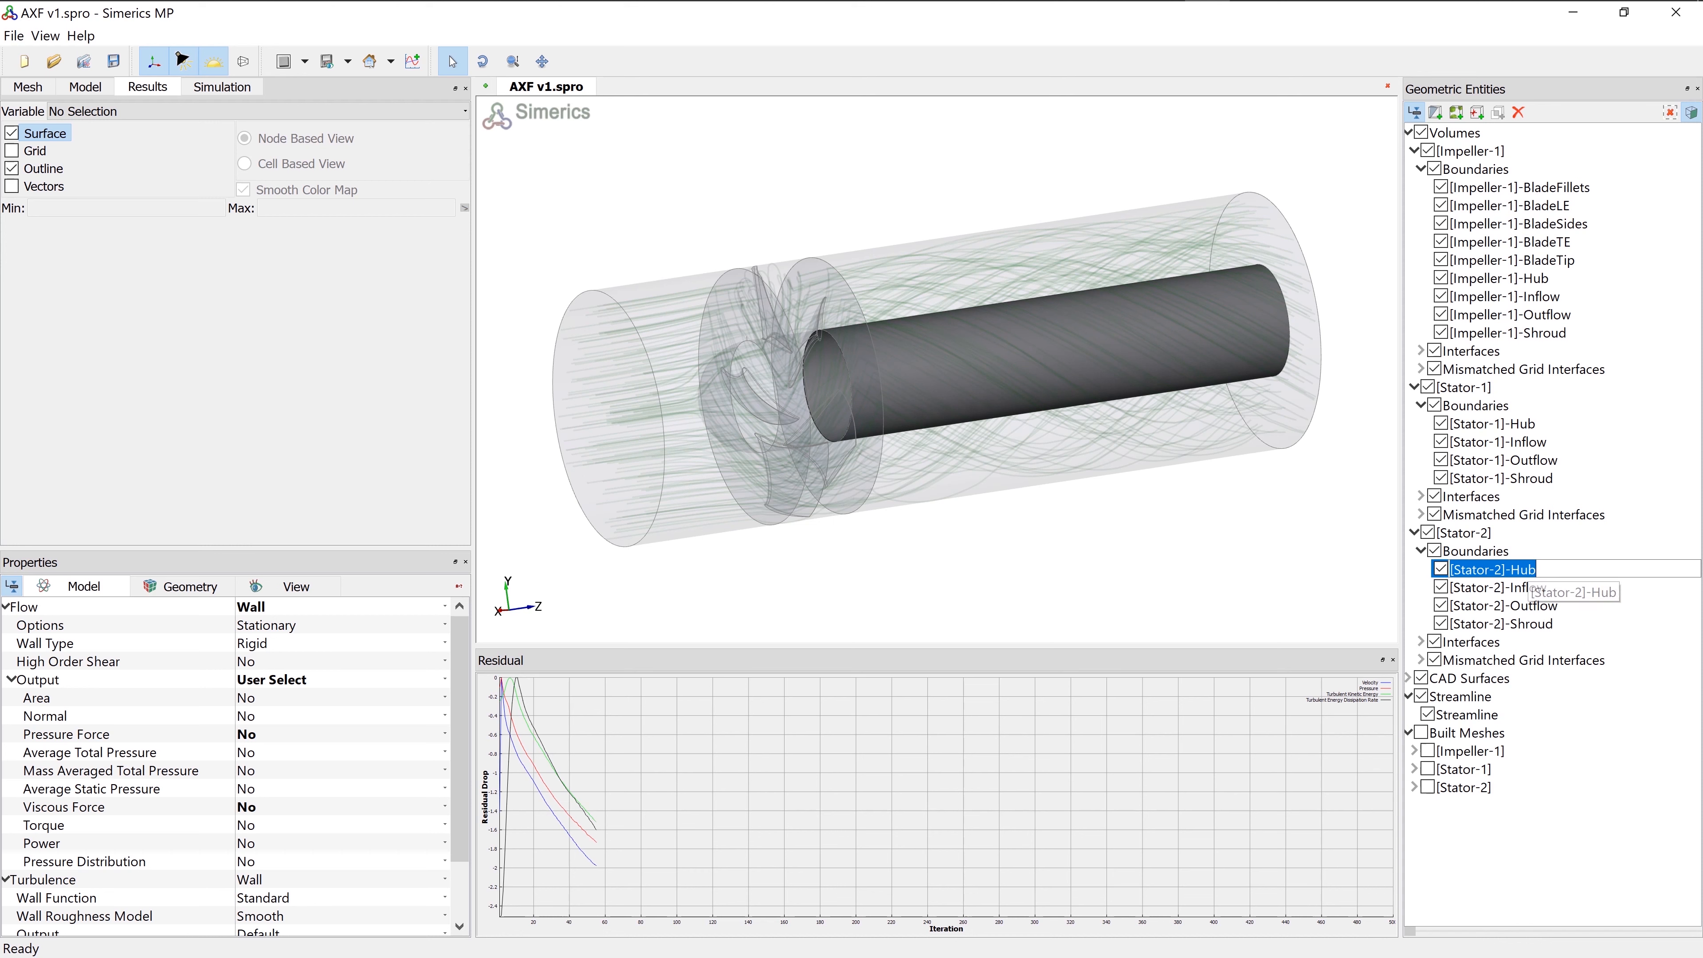
# Extend the selection with the Stator-1 hub, the impeller's fillet, leading edge, side, trailing edge, tip and hub boundaries, and the streamlines
pyautogui.keyDown('ctrl'); pyautogui.click(1509, 423); pyautogui.keyUp('ctrl')
pyautogui.keyDown('ctrl'); pyautogui.click(1516, 188); pyautogui.keyUp('ctrl')
pyautogui.keyDown('ctrl'); pyautogui.click(1511, 206); pyautogui.keyUp('ctrl')
pyautogui.keyDown('ctrl'); pyautogui.click(1511, 224); pyautogui.keyUp('ctrl')
pyautogui.keyDown('ctrl'); pyautogui.click(1512, 242); pyautogui.keyUp('ctrl')
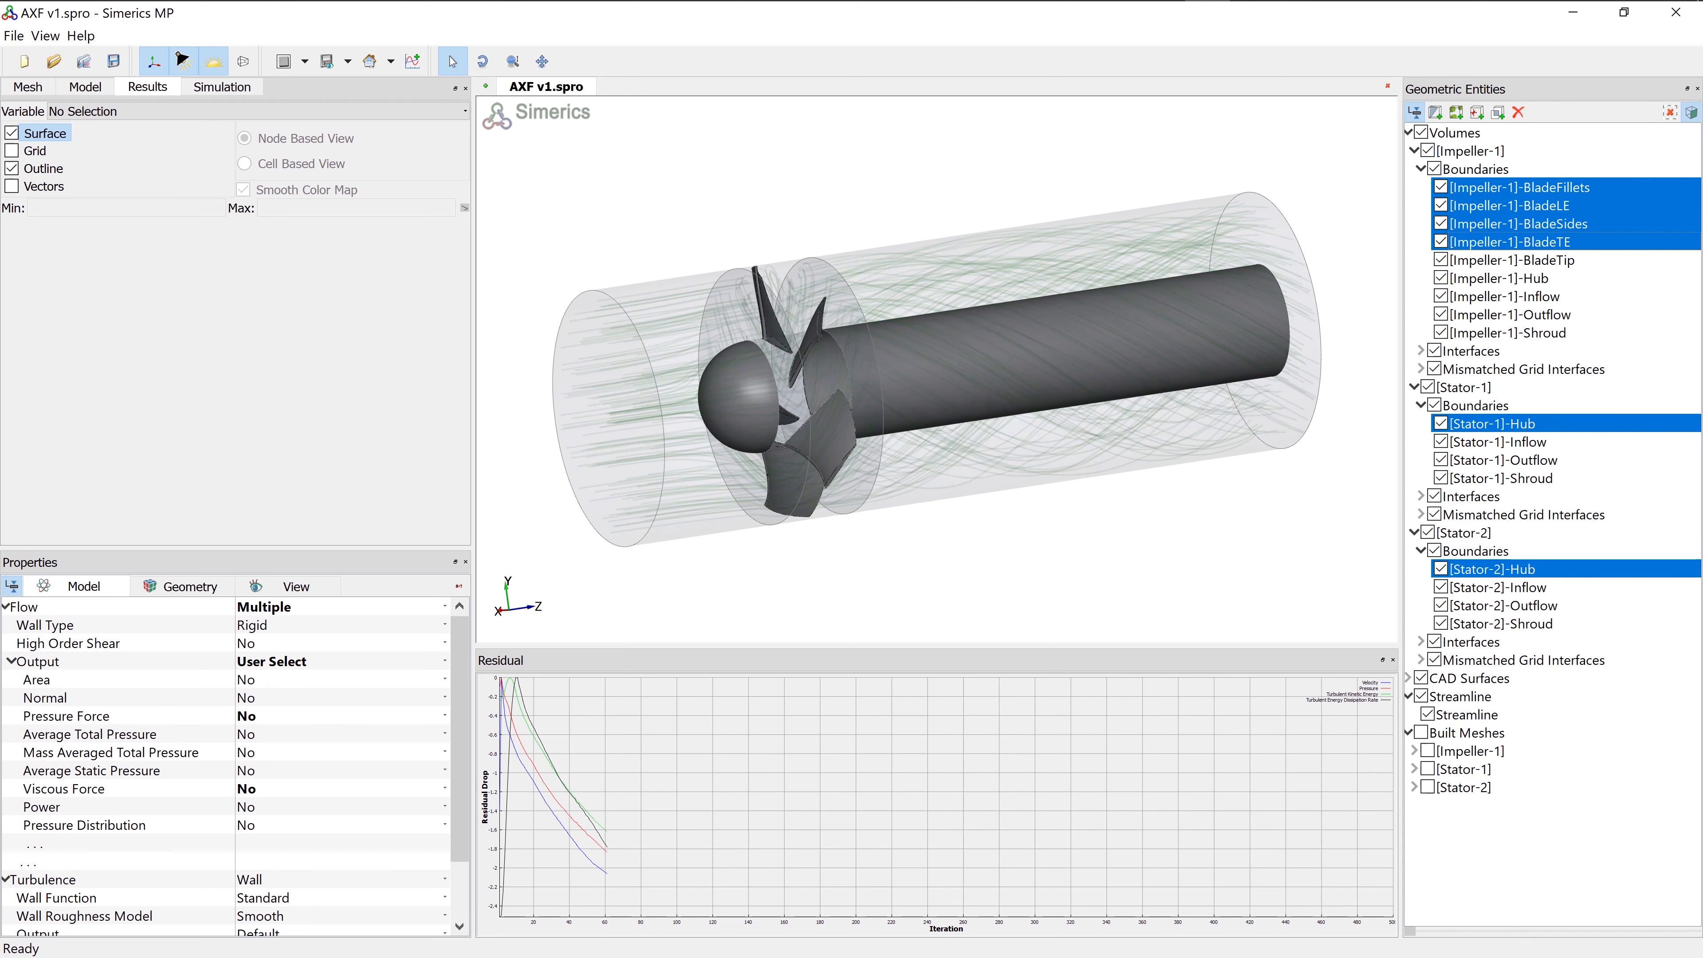
pyautogui.keyDown('ctrl'); pyautogui.click(1511, 260); pyautogui.keyUp('ctrl')
pyautogui.keyDown('ctrl'); pyautogui.click(1509, 279); pyautogui.keyUp('ctrl')
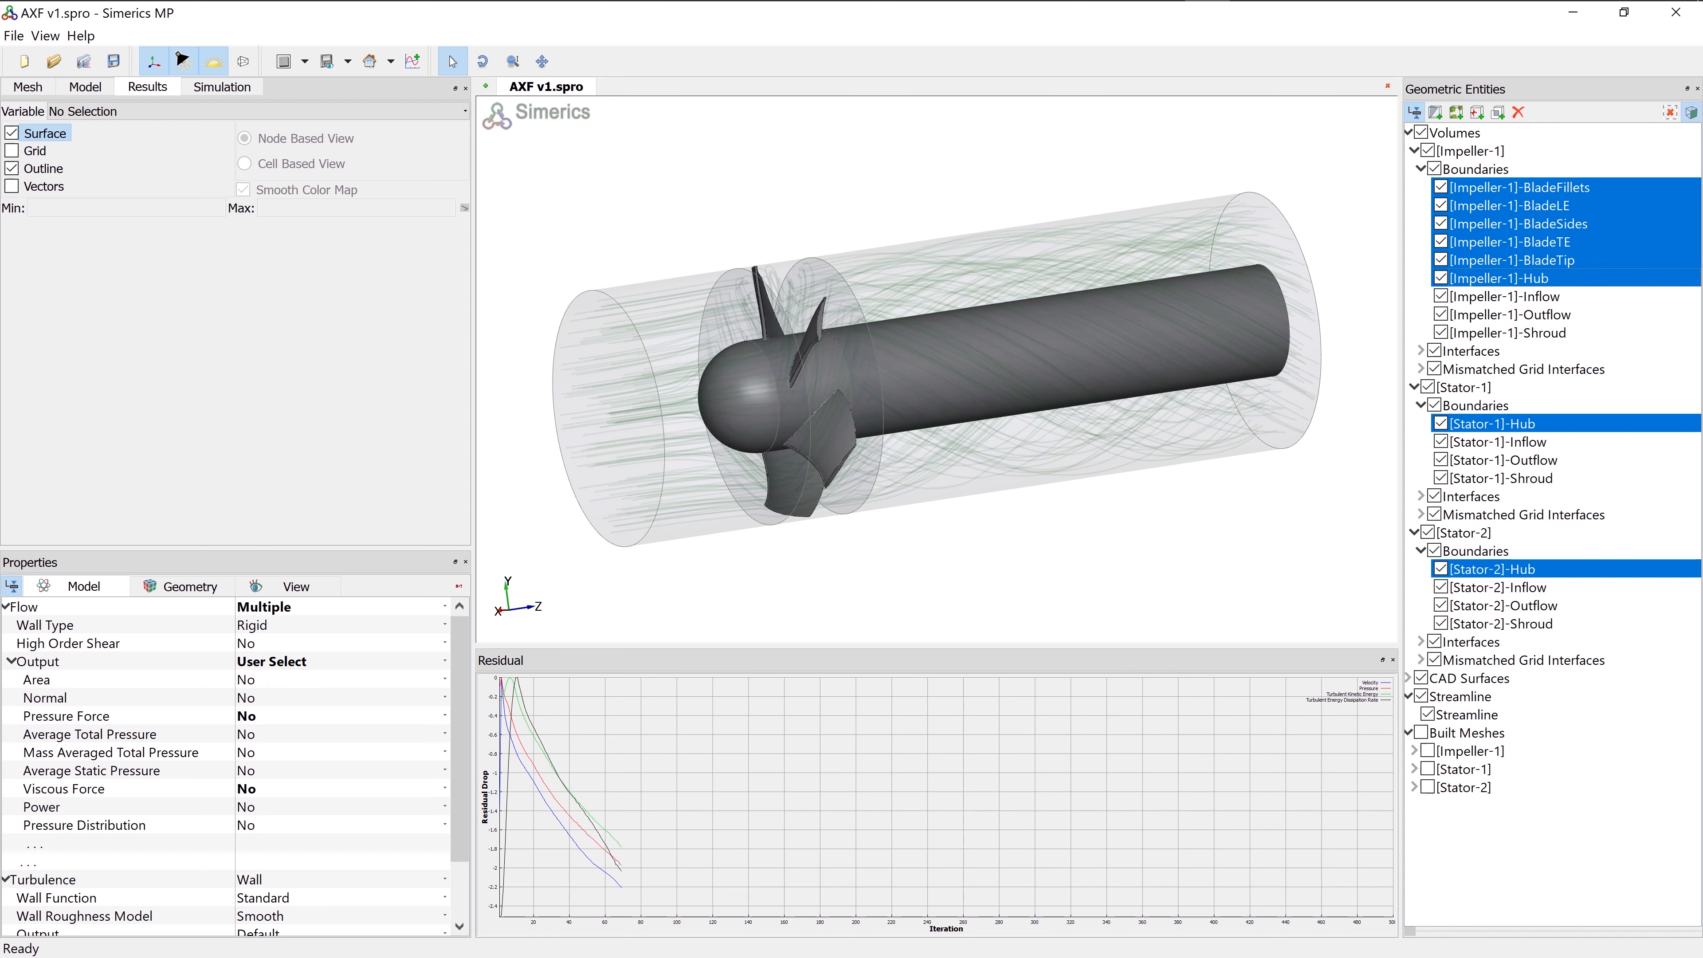
pyautogui.keyDown('ctrl'); pyautogui.click(1460, 697); pyautogui.keyUp('ctrl')
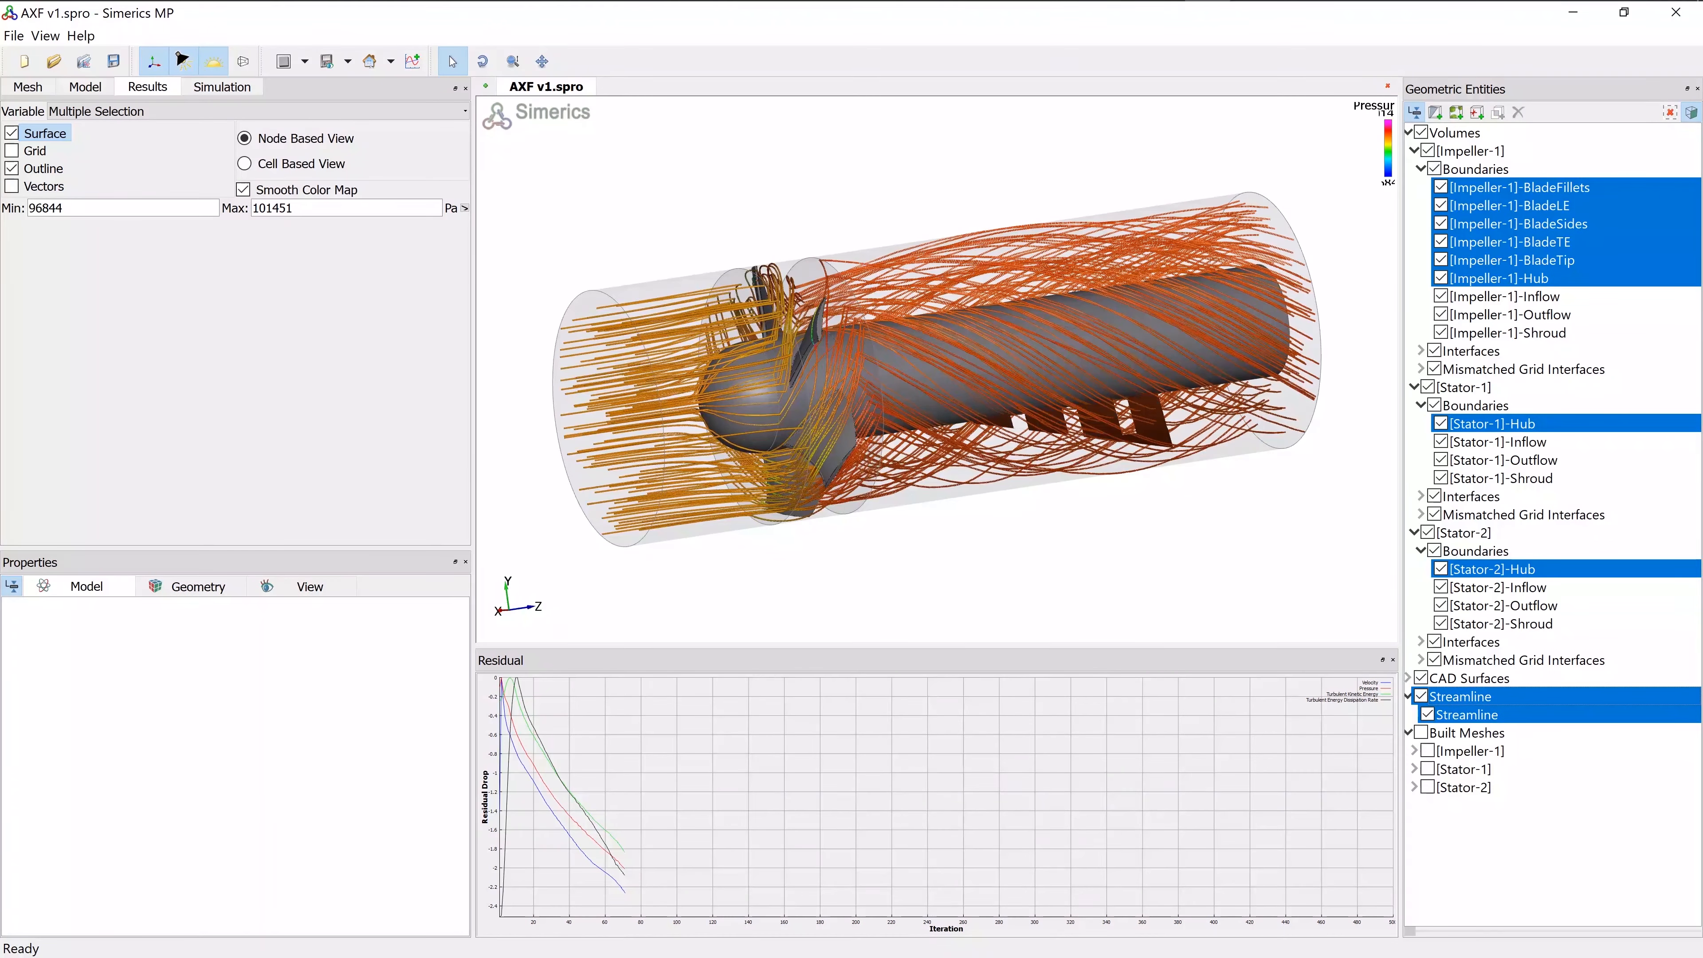
# Color the selected hub and blade surfaces together with the streamlines by Pressure, with the impeller shown close up
pyautogui.scroll(3, 936, 368)
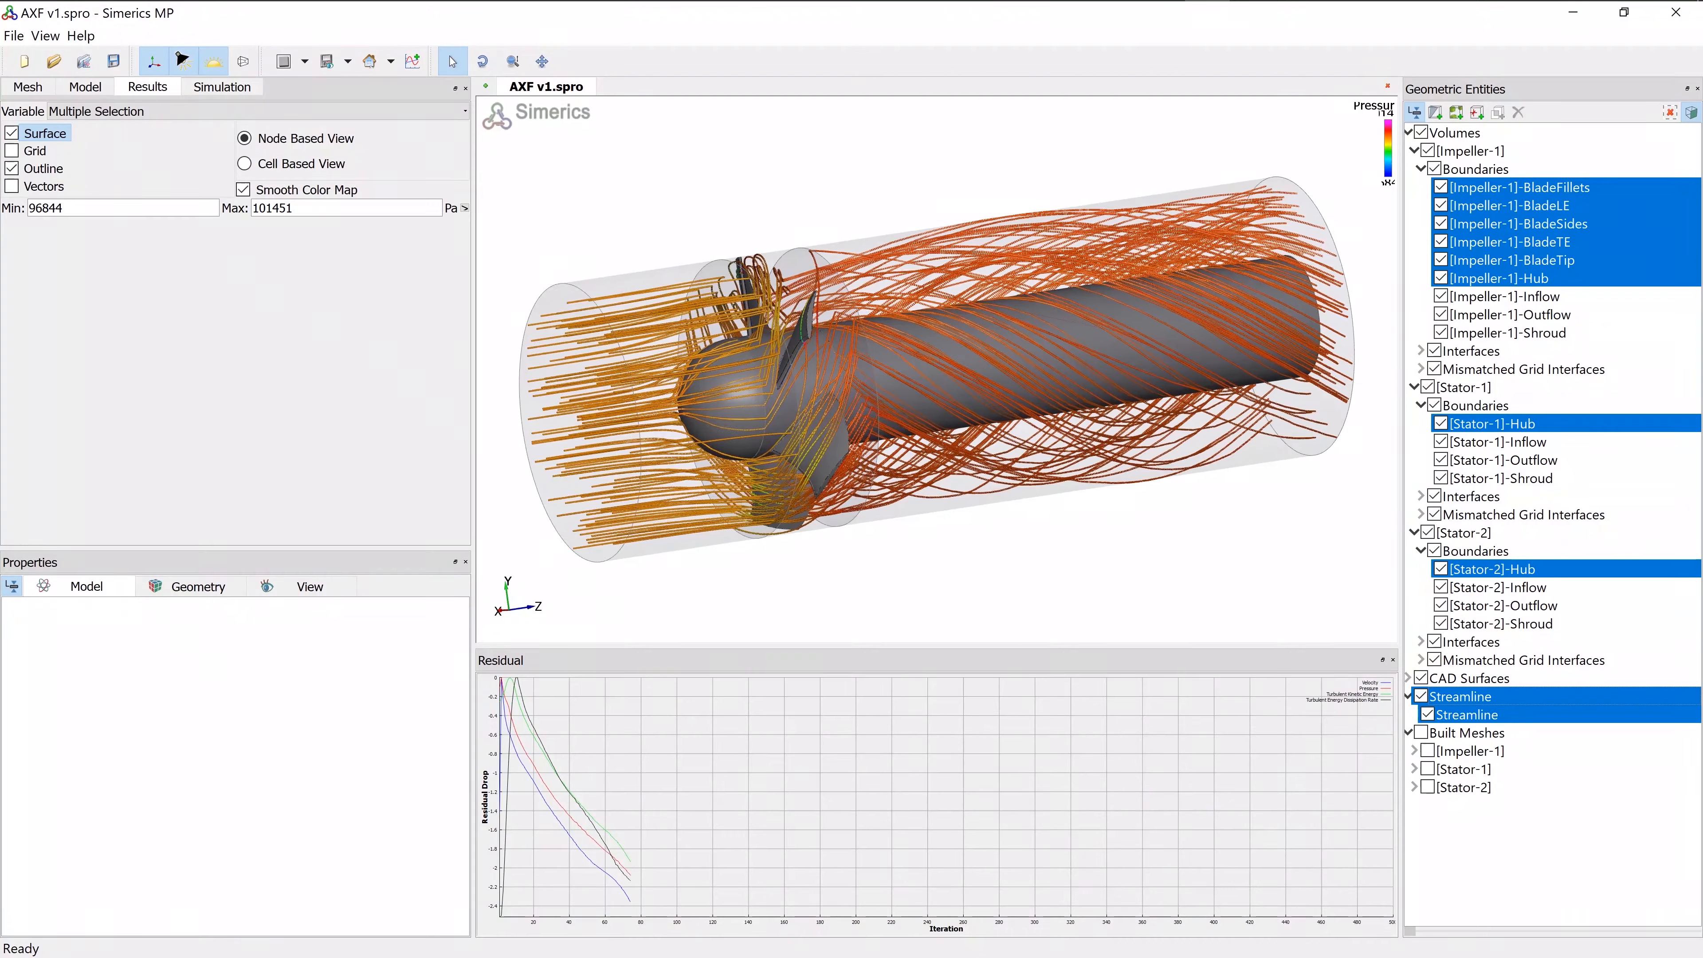
pyautogui.rightClick(685, 172)
pyautogui.click(721, 252)
pyautogui.moveTo(731, 281); pyautogui.dragTo(894, 236)
pyautogui.scroll(2, 895, 236)
pyautogui.scroll(1, 787, 276)
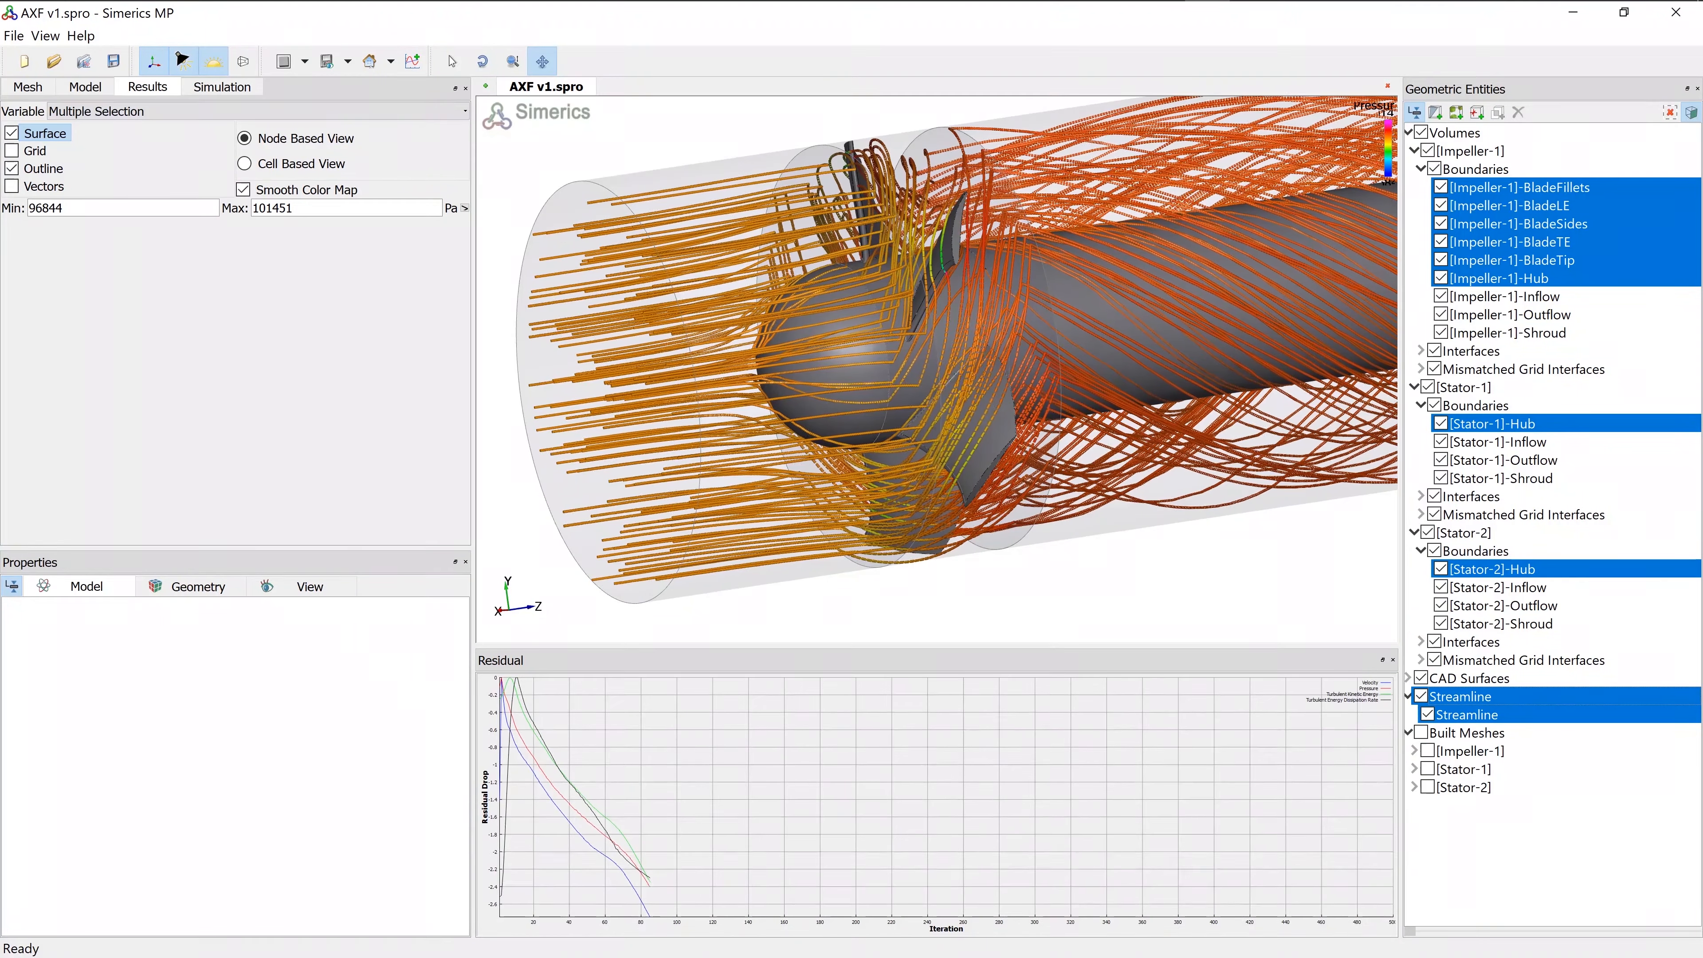
pyautogui.click(258, 111)
pyautogui.click(161, 215)
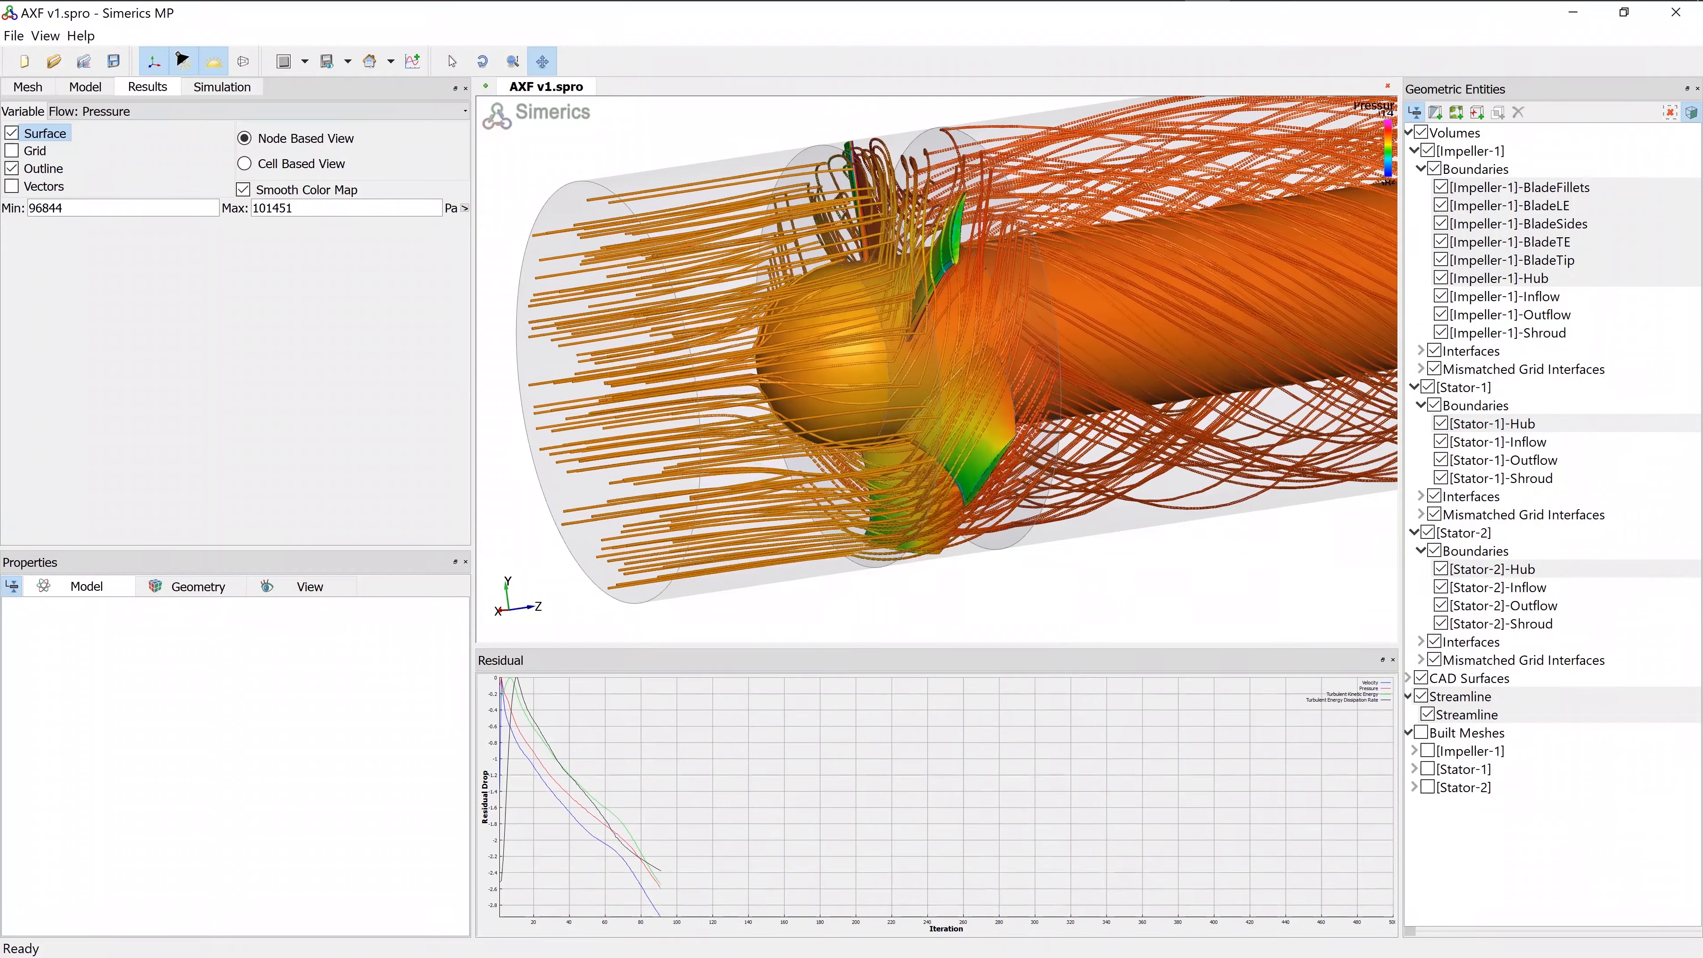
# Set the pressure color range to a minimum of 98000 Pa and a maximum of 101000 Pa
pyautogui.moveTo(35, 208); pyautogui.dragTo(63, 208)
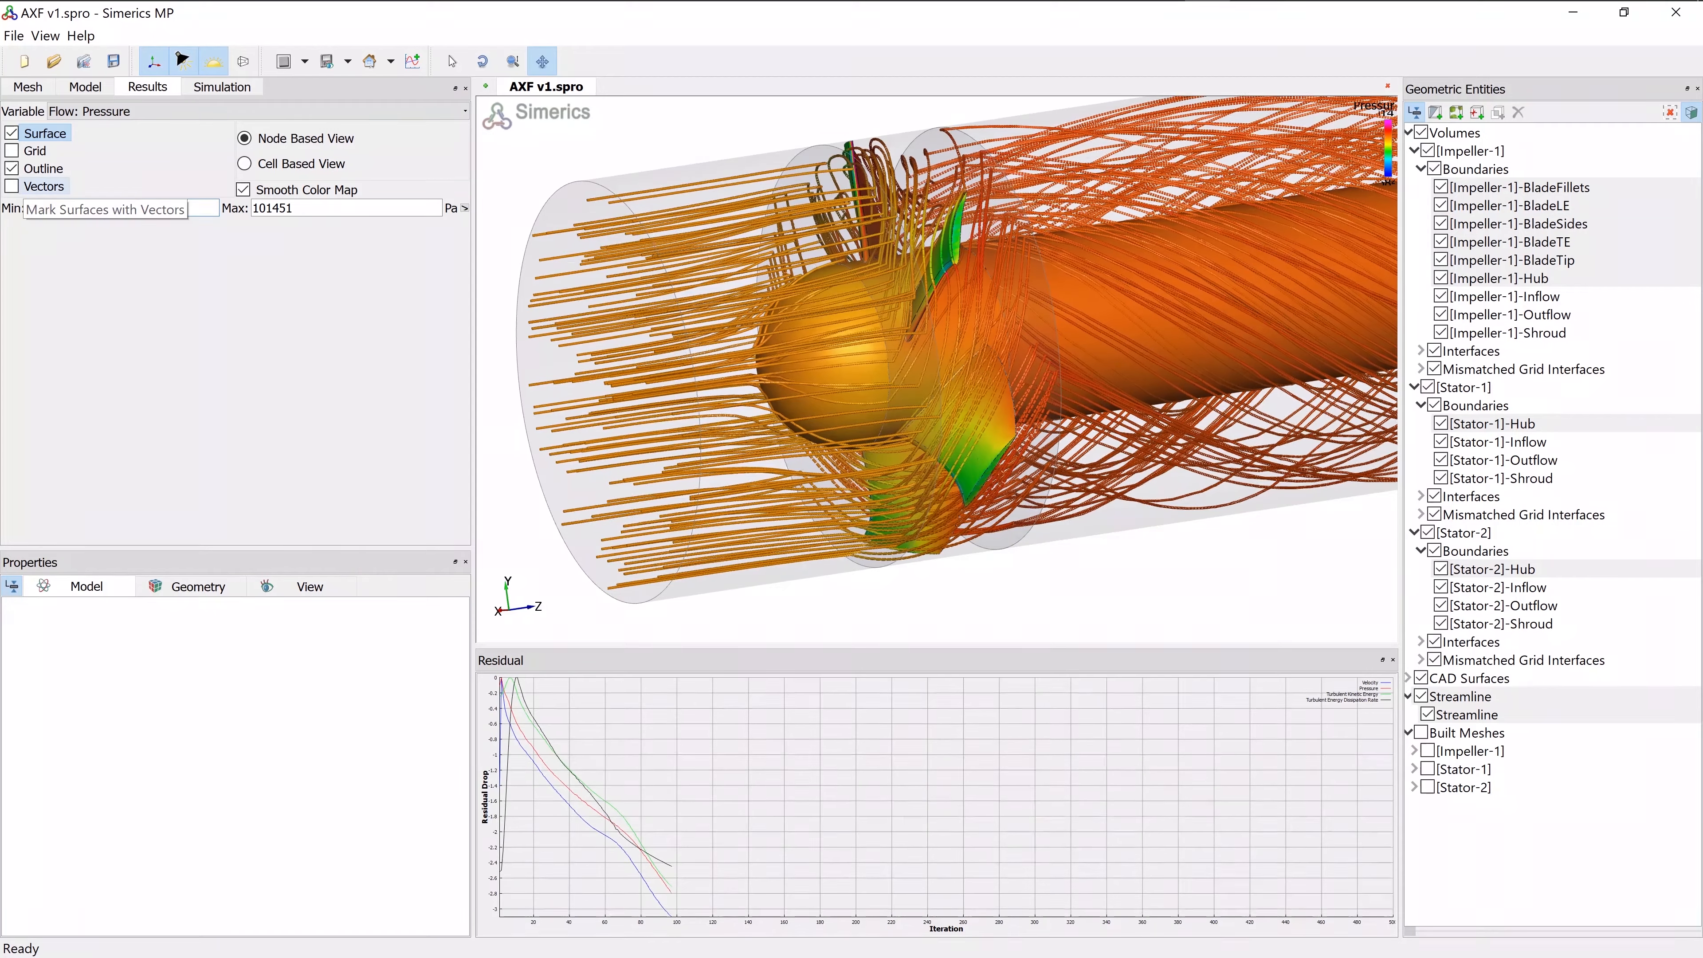
pyautogui.write('8000')
pyautogui.press('Return')
pyautogui.press('BackSpace')
pyautogui.press('BackSpace')
pyautogui.press('BackSpace')
pyautogui.write('000')
pyautogui.press('Return')
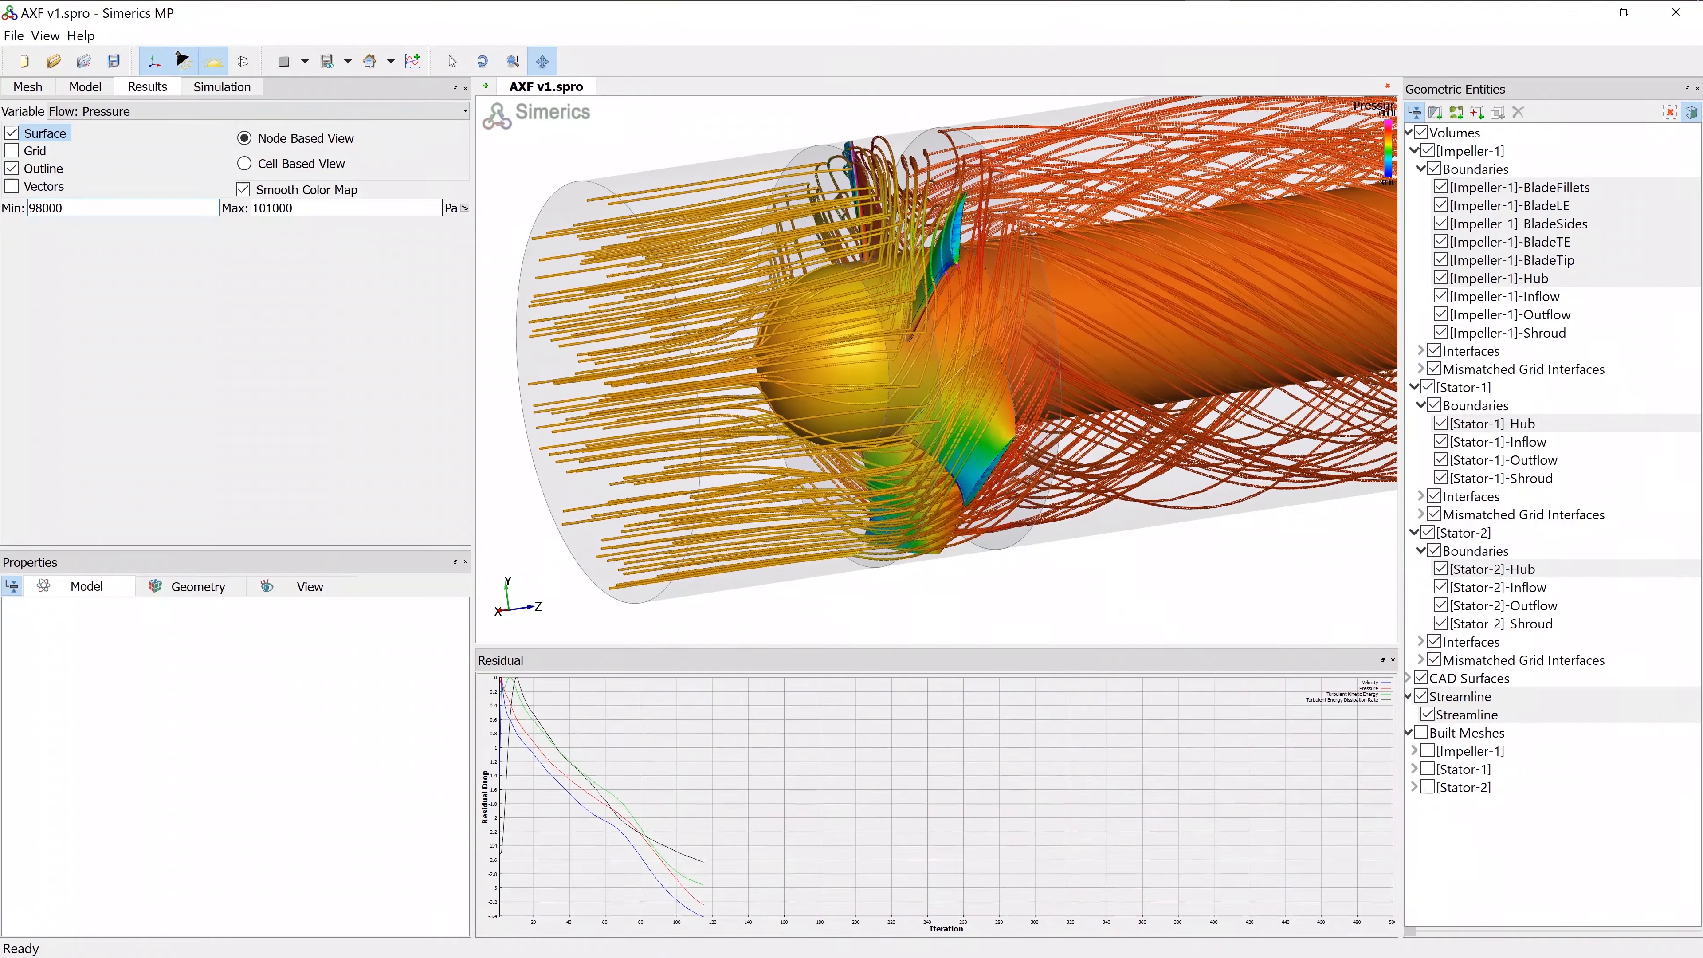
# Go to the common model settings and add four new plots alongside the residual plot
pyautogui.click(86, 87)
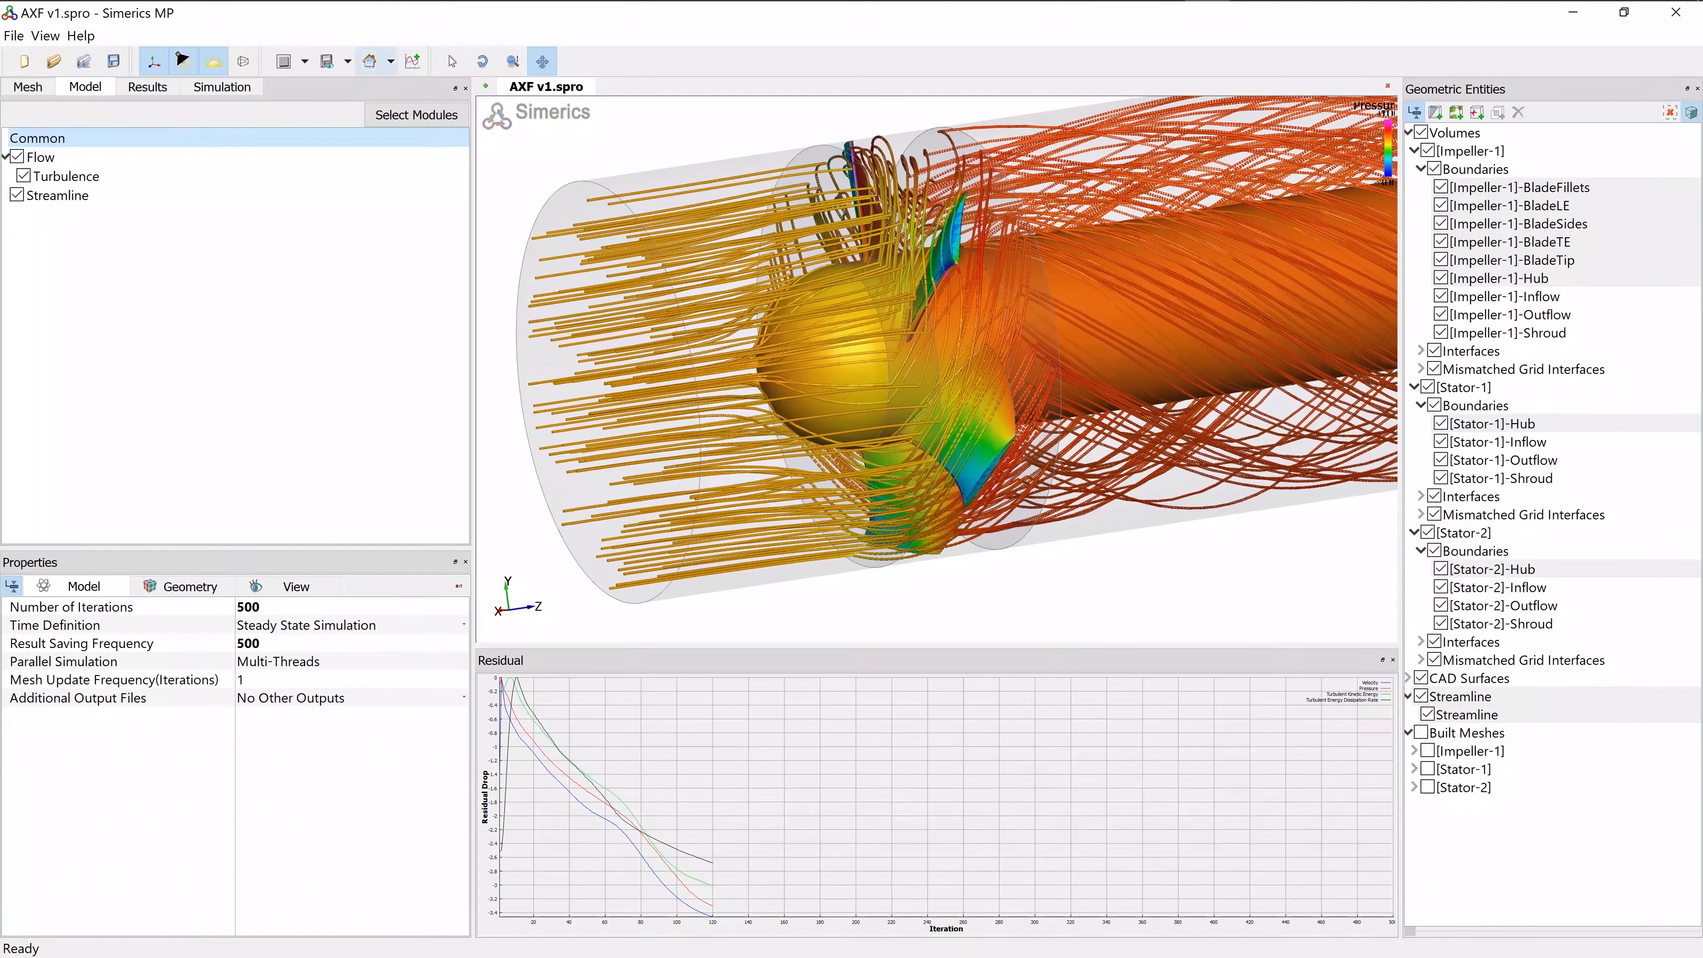
pyautogui.click(412, 61)
pyautogui.click(412, 61)
pyautogui.click(412, 61)
pyautogui.click(412, 61)
# Show the variable list in Plot 1 and plot the impeller's total-to-total pressure difference, delta p (t-t), imp1_i
pyautogui.click(575, 657)
pyautogui.click(487, 683)
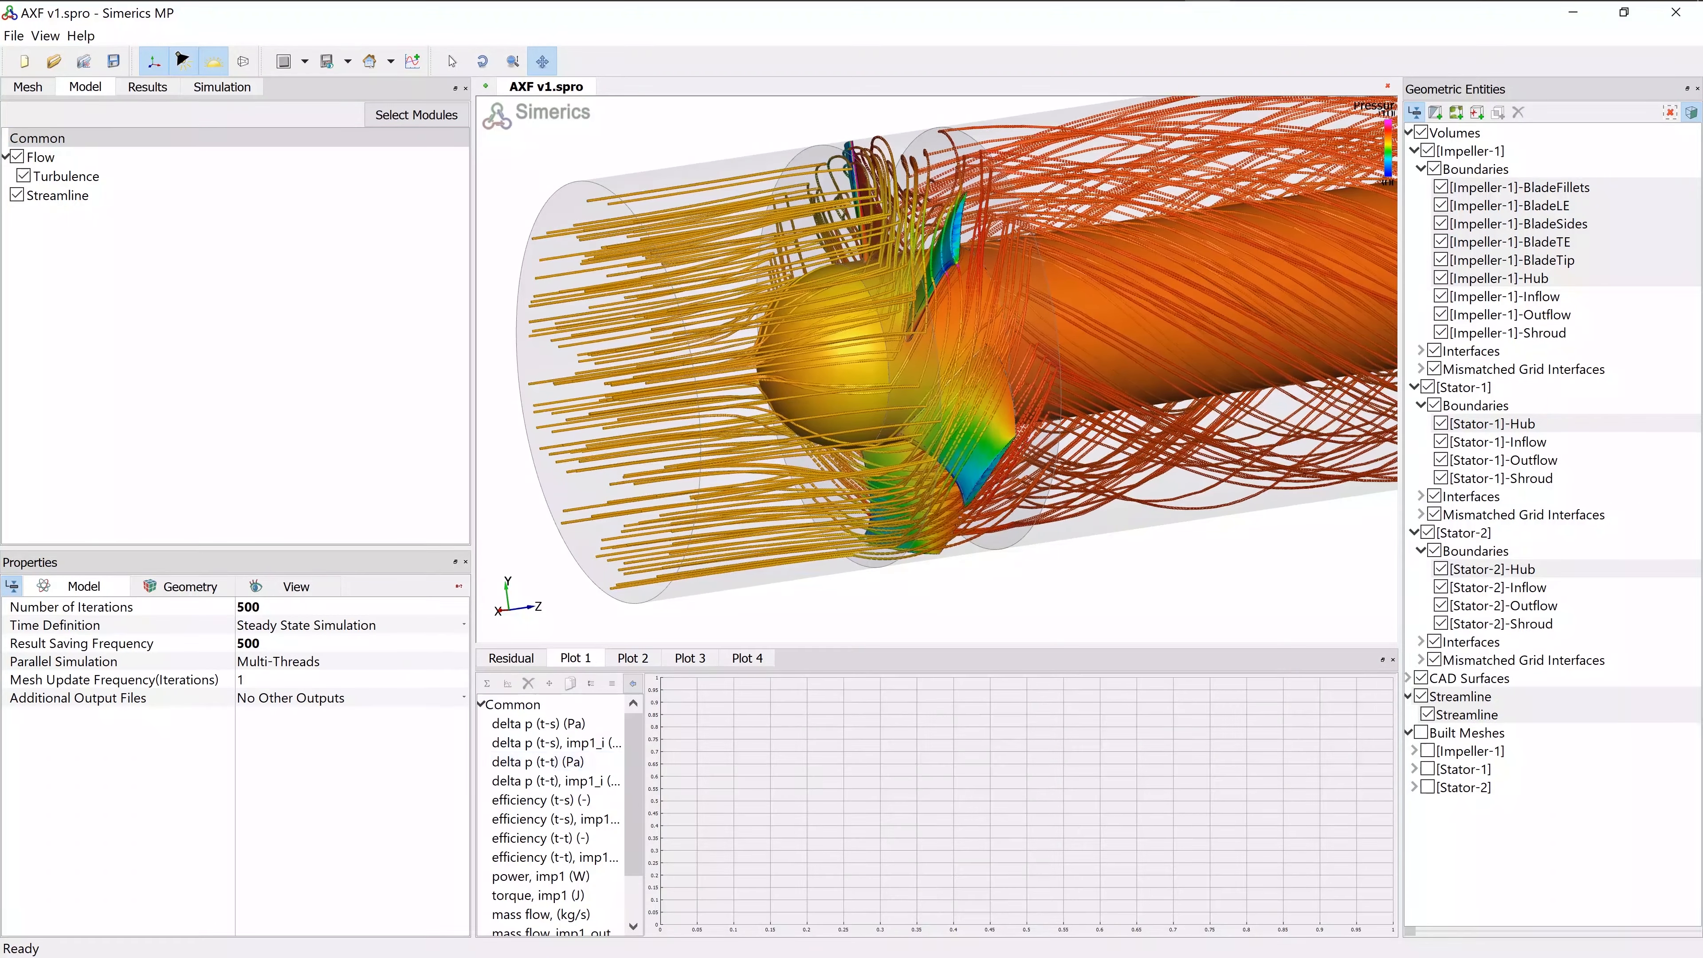
pyautogui.click(530, 781)
pyautogui.click(507, 683)
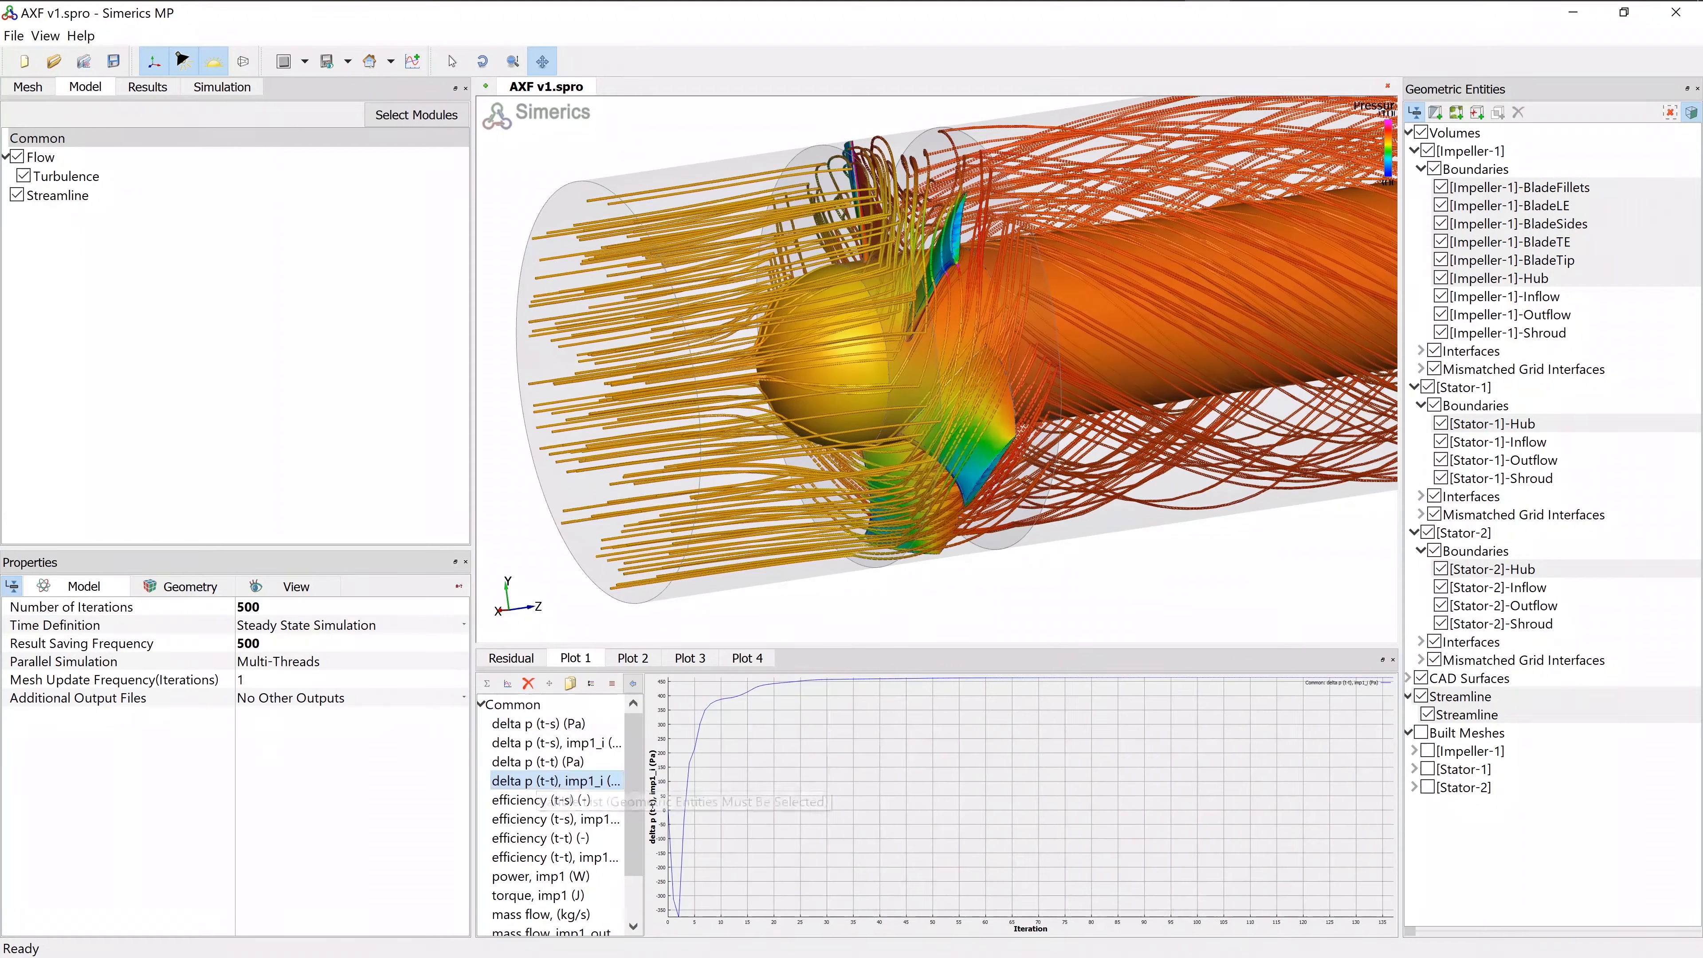
# Show the variable list in Plot 2 and plot the impeller's total-to-total efficiency, efficiency (t-t), imp1_i
pyautogui.click(633, 658)
pyautogui.click(487, 683)
pyautogui.click(555, 856)
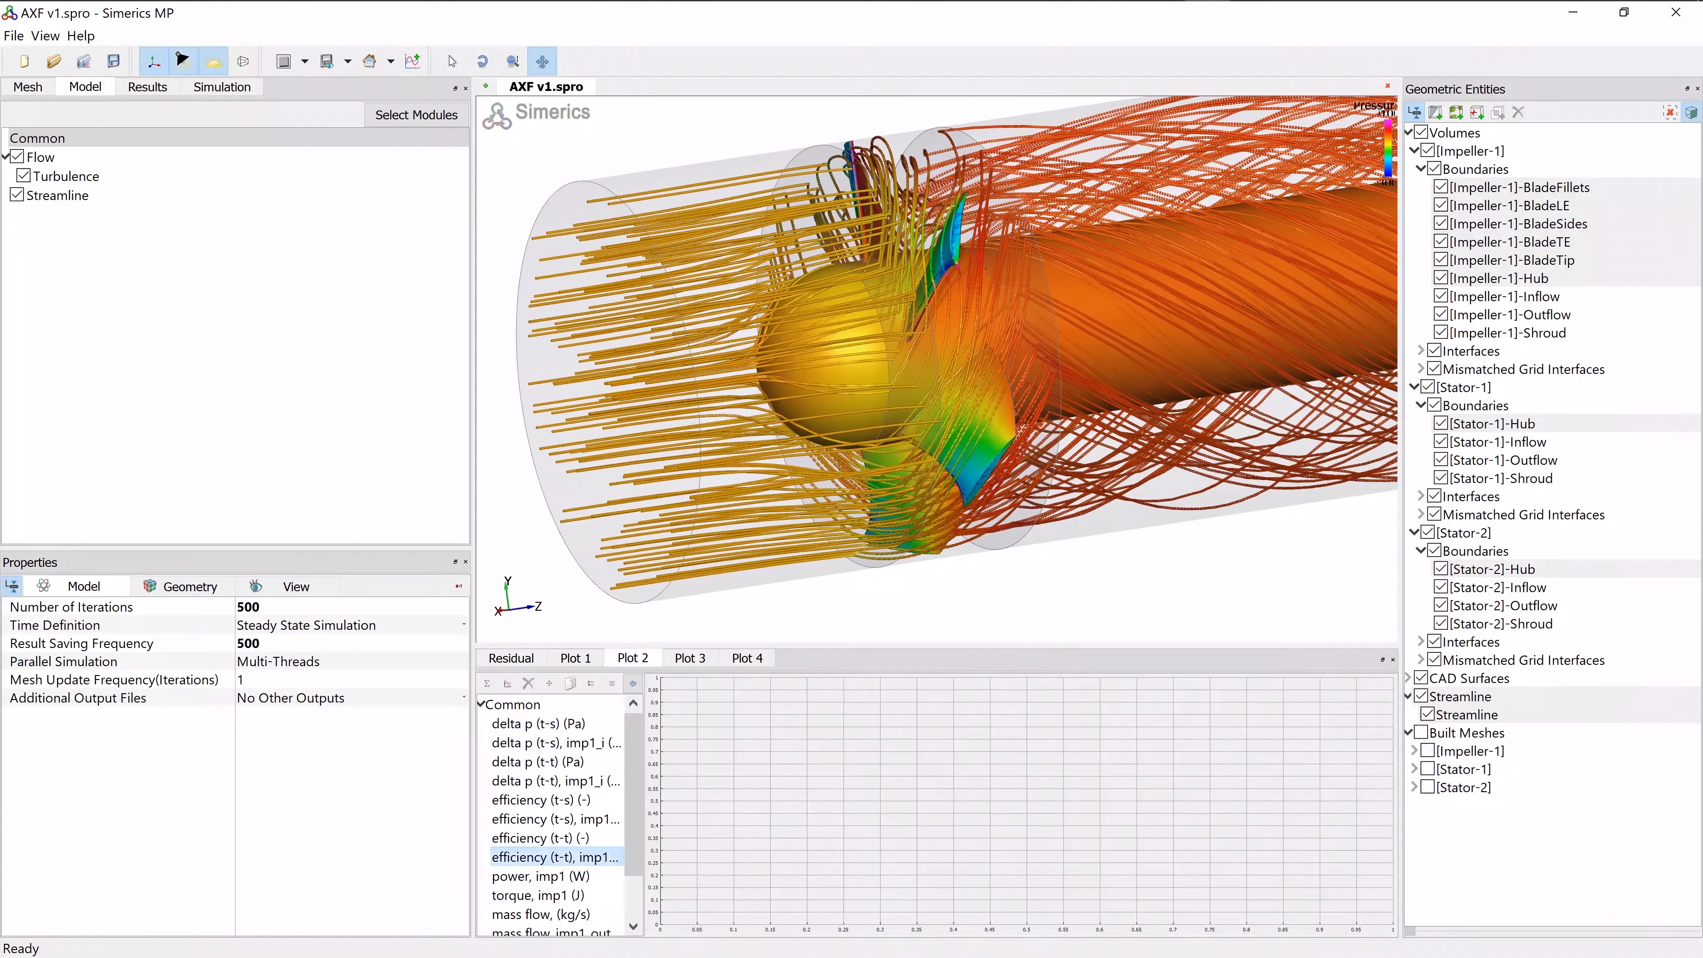
pyautogui.click(507, 683)
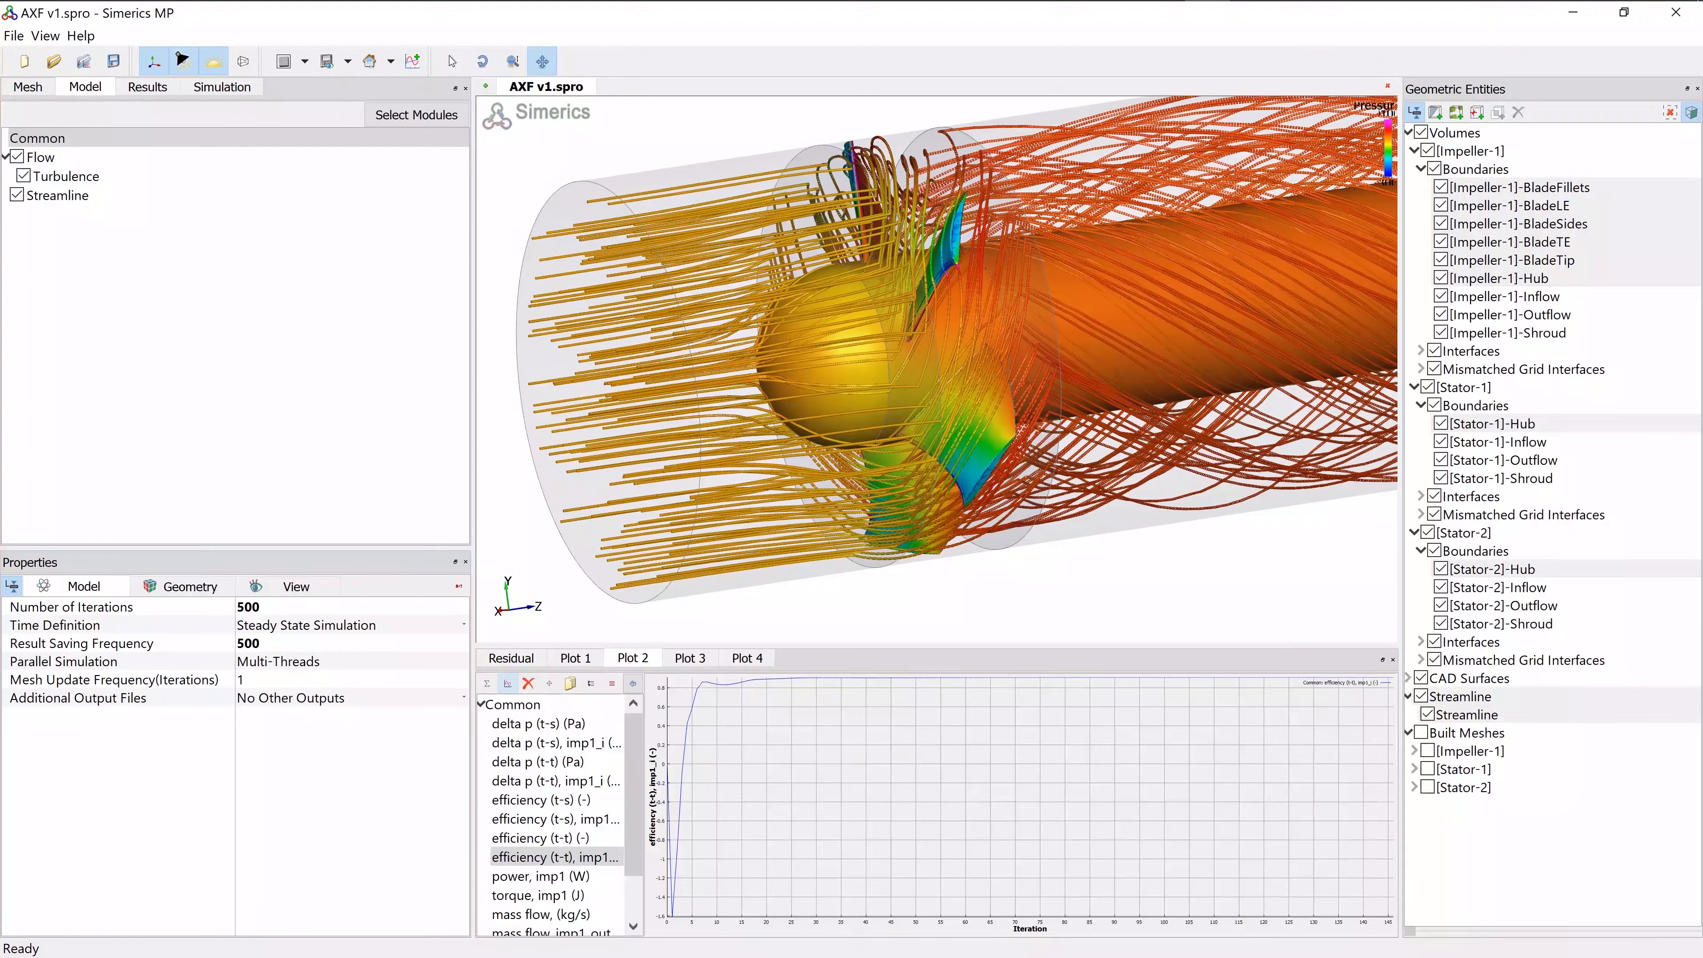
# Show the variable list in Plot 3 and plot the impeller power, power, imp1 (W)
pyautogui.click(690, 658)
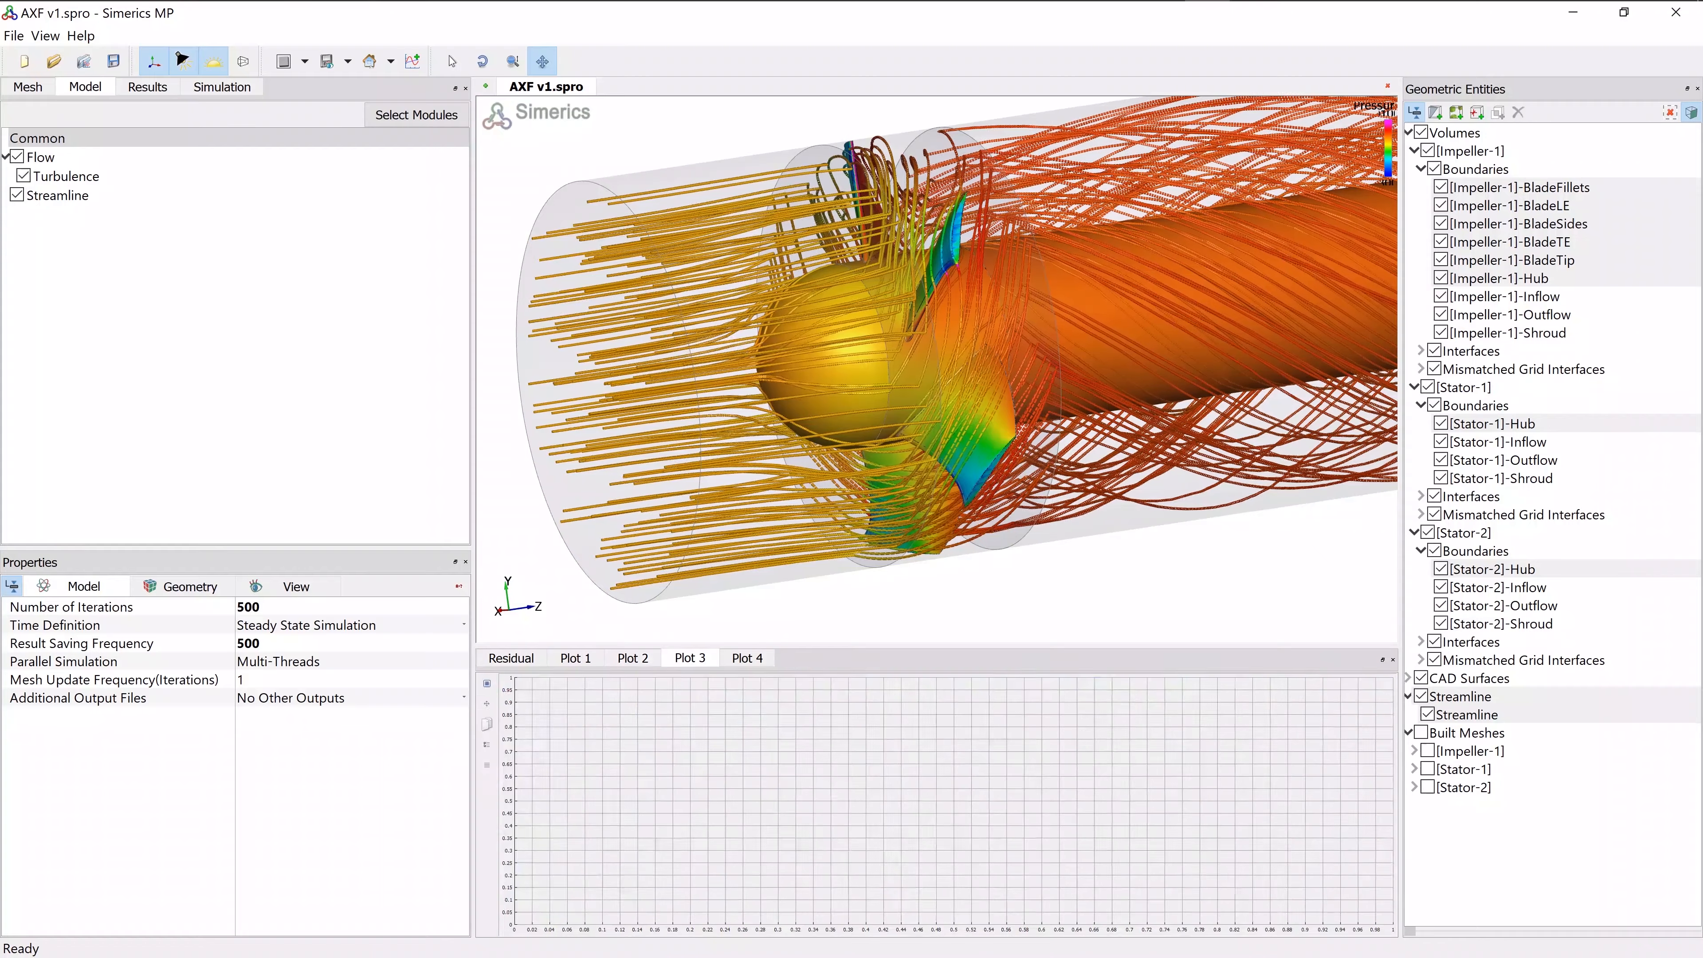
pyautogui.click(487, 683)
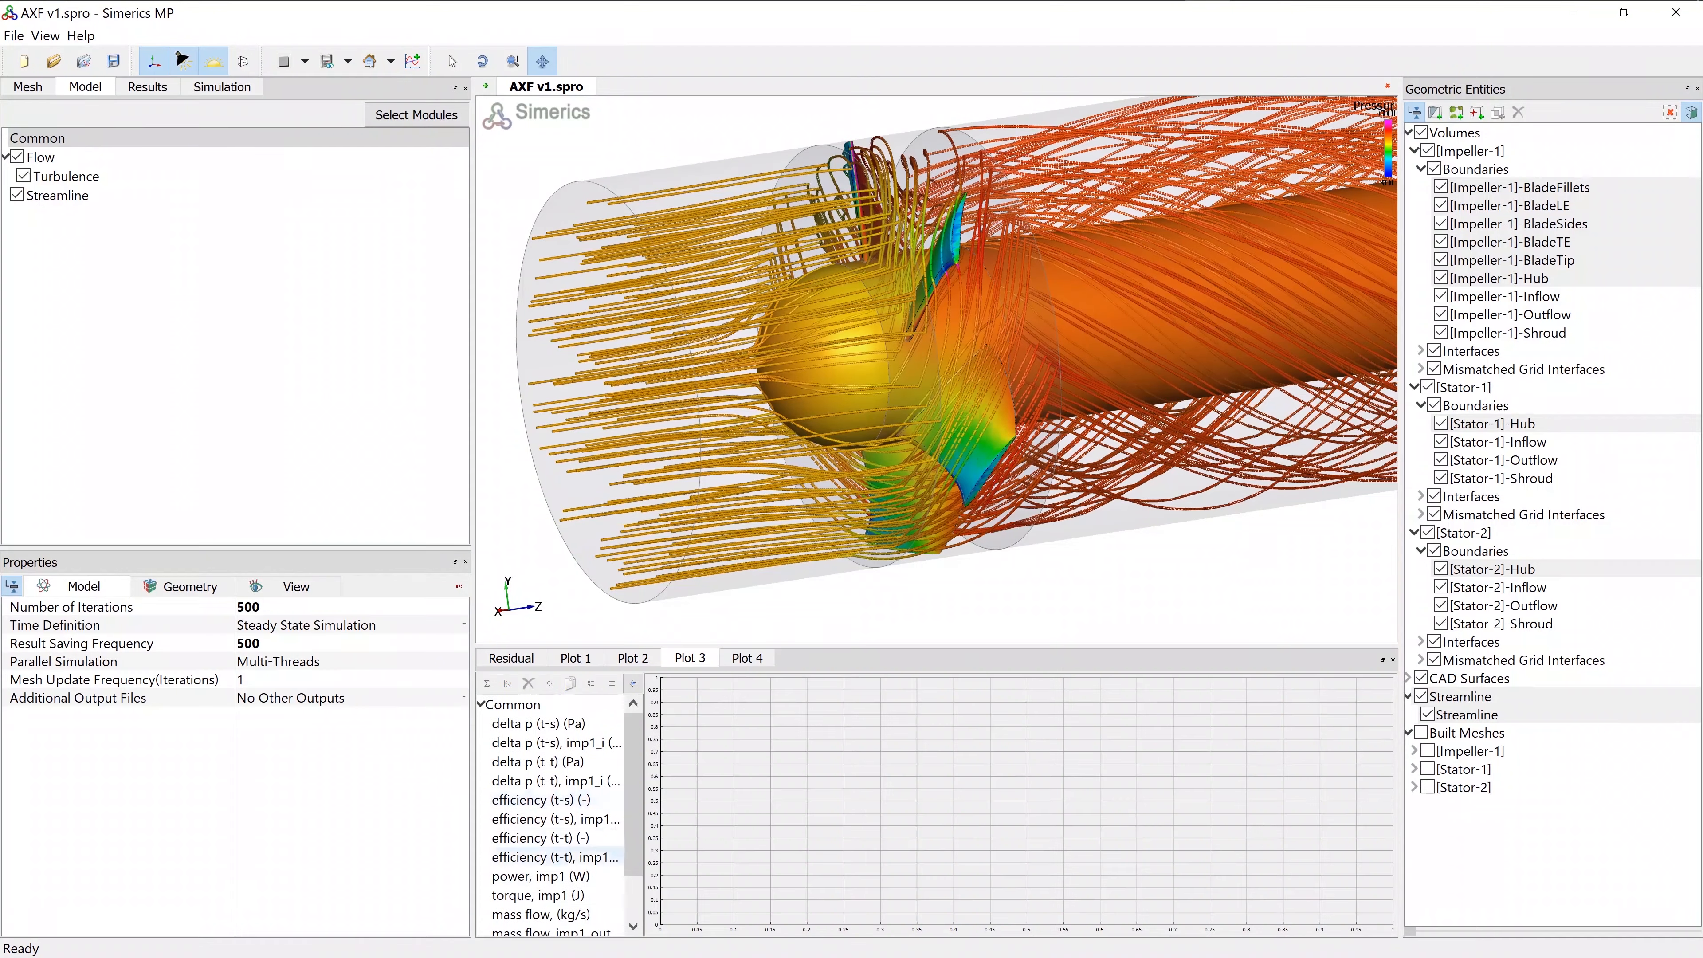
pyautogui.click(507, 683)
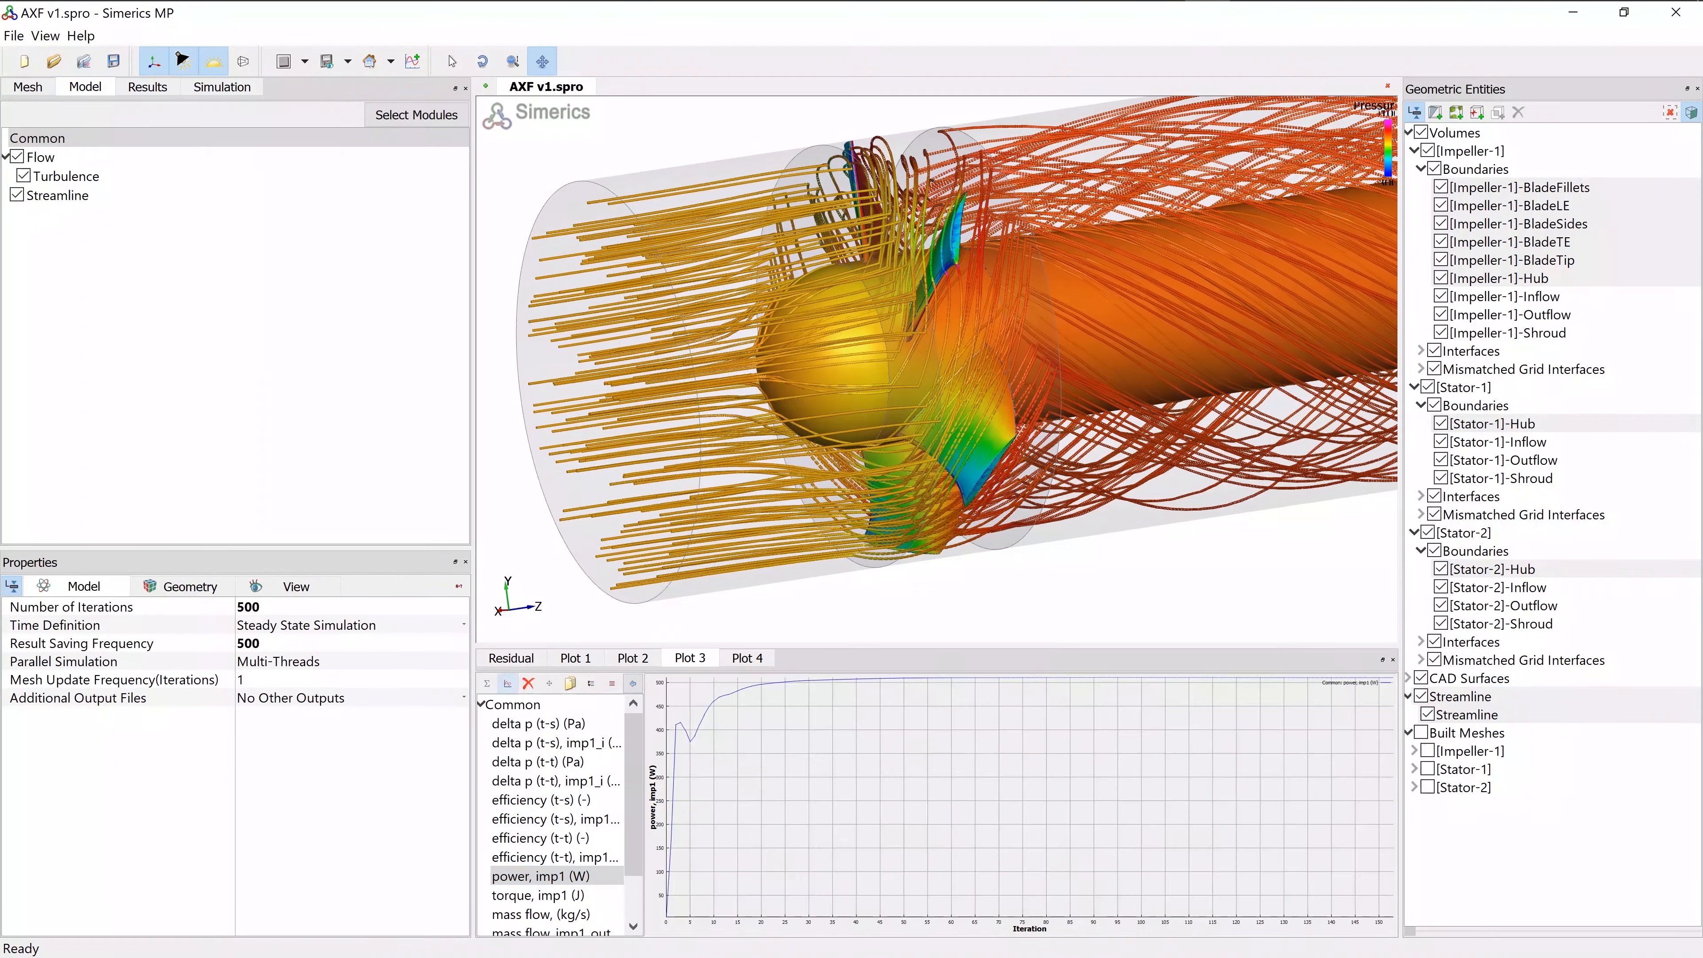
# Show the variable list in Plot 4 and plot the impeller torque, torque, imp1 (J)
pyautogui.click(747, 658)
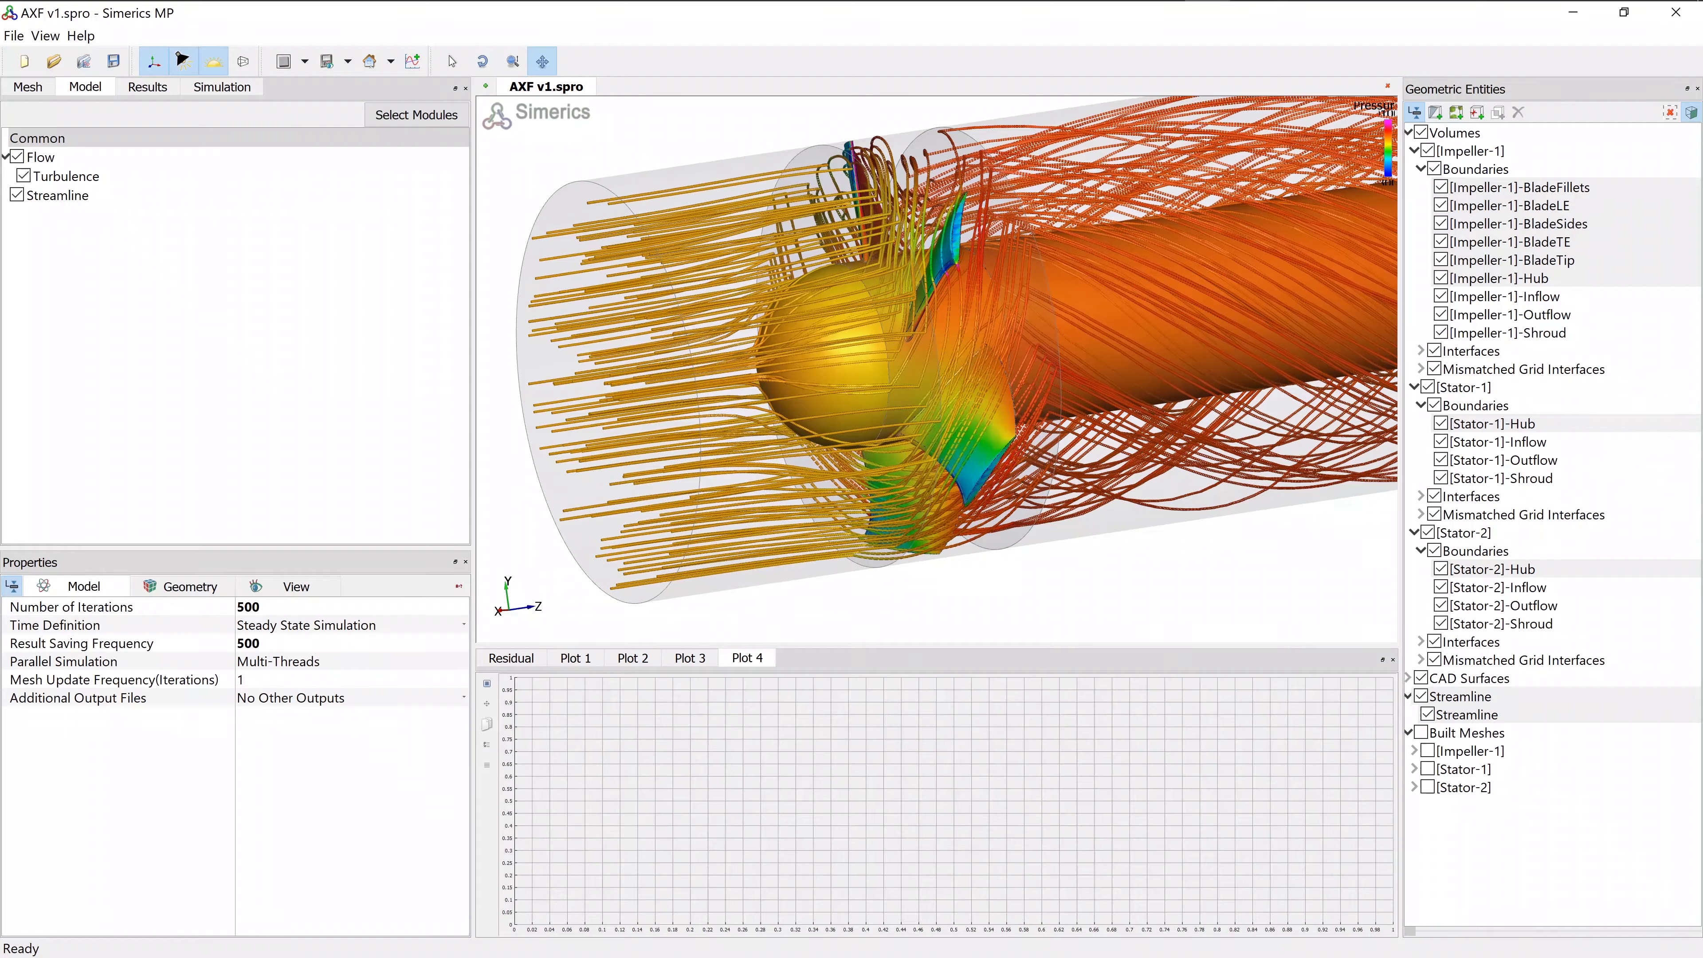
pyautogui.click(487, 683)
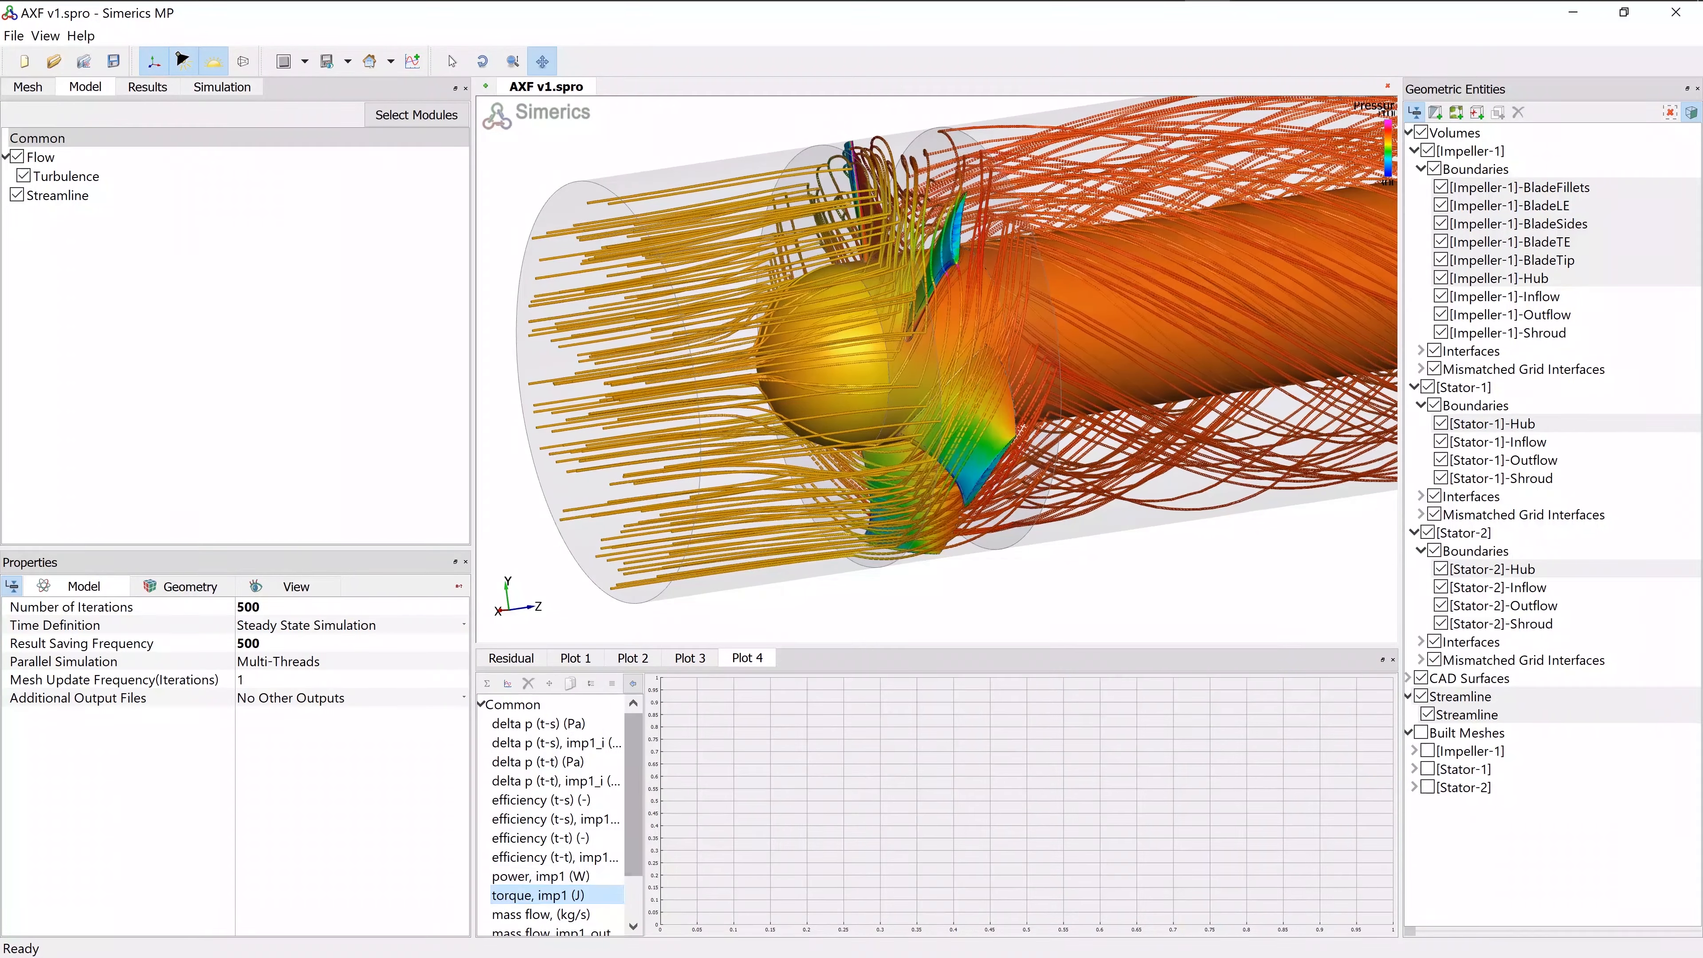
pyautogui.click(507, 683)
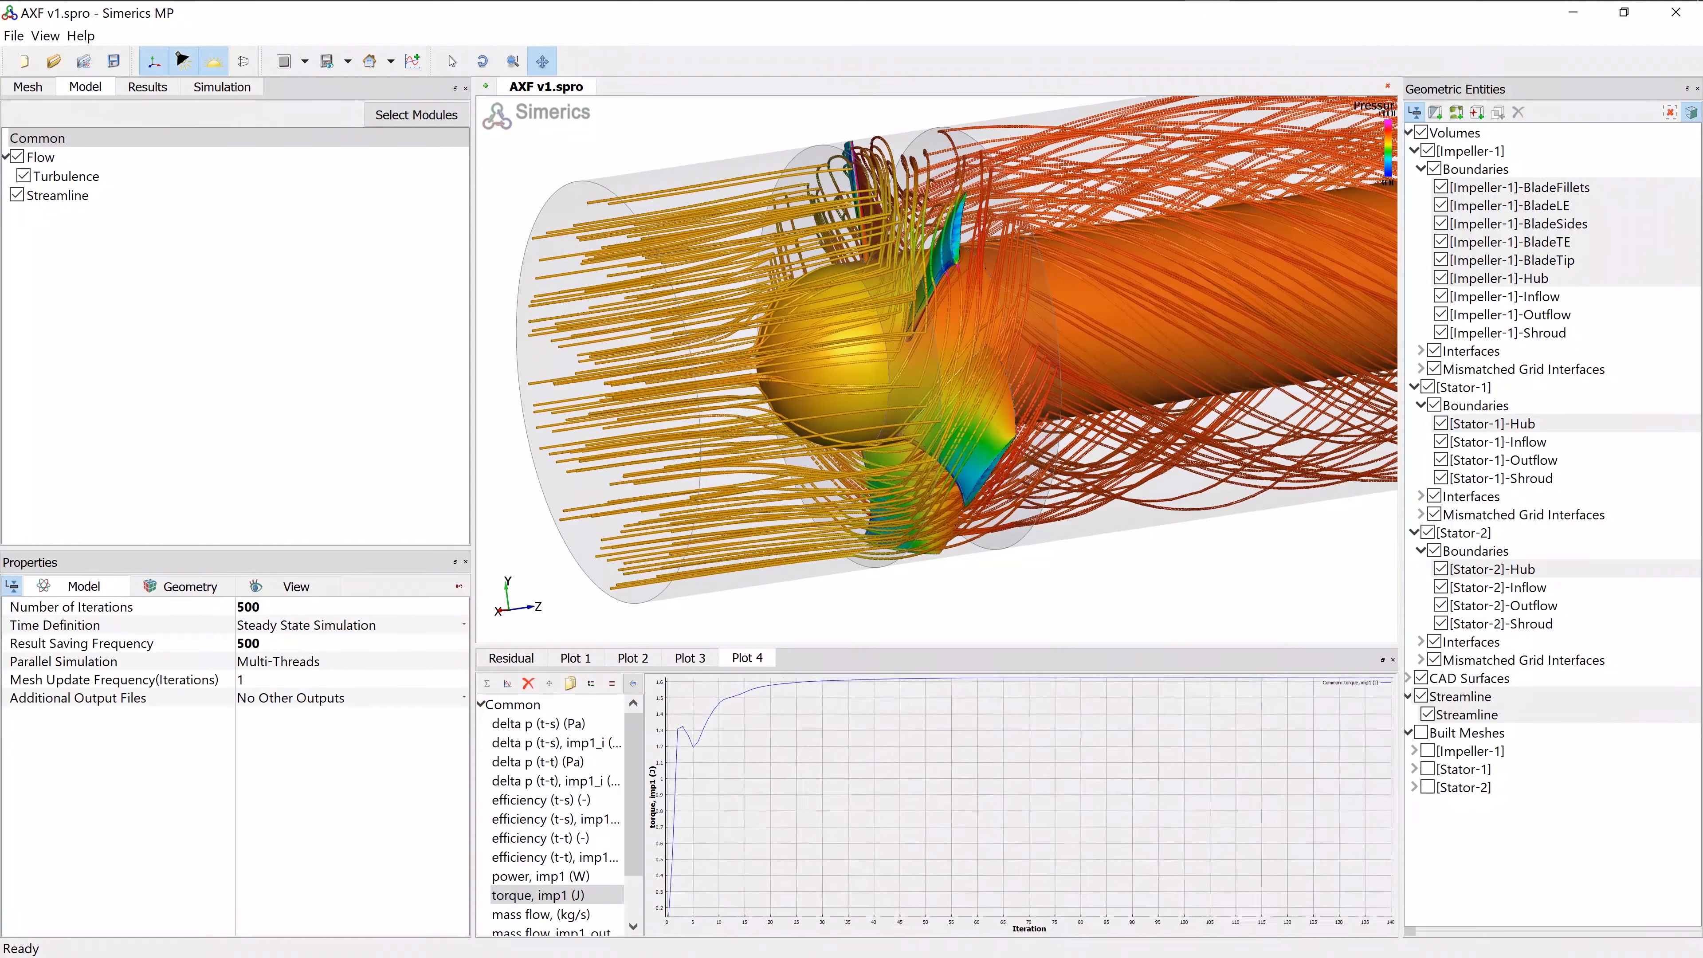
# Review the torque, power and efficiency plots, and examine the latest iterations of the pressure difference curve in Plot 1 up close
pyautogui.moveTo(1179, 719); pyautogui.dragTo(1172, 768)
pyautogui.rightClick(1174, 768)
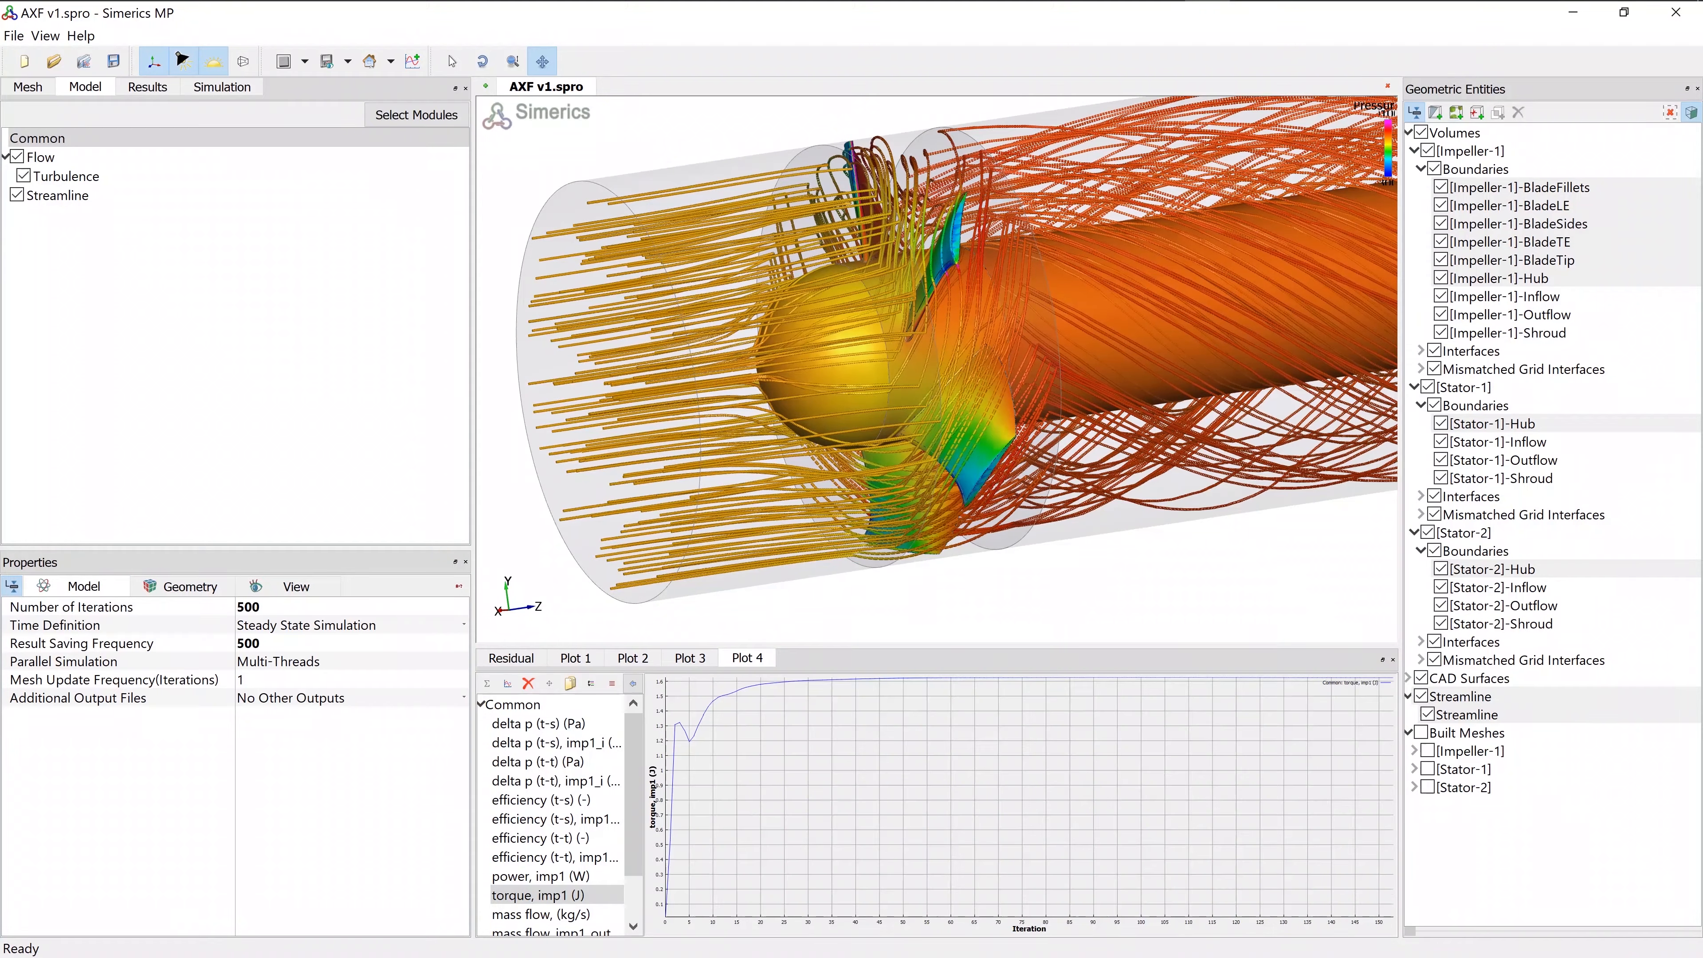
pyautogui.click(690, 658)
pyautogui.click(632, 658)
pyautogui.click(576, 658)
pyautogui.moveTo(1311, 688); pyautogui.dragTo(1394, 677)
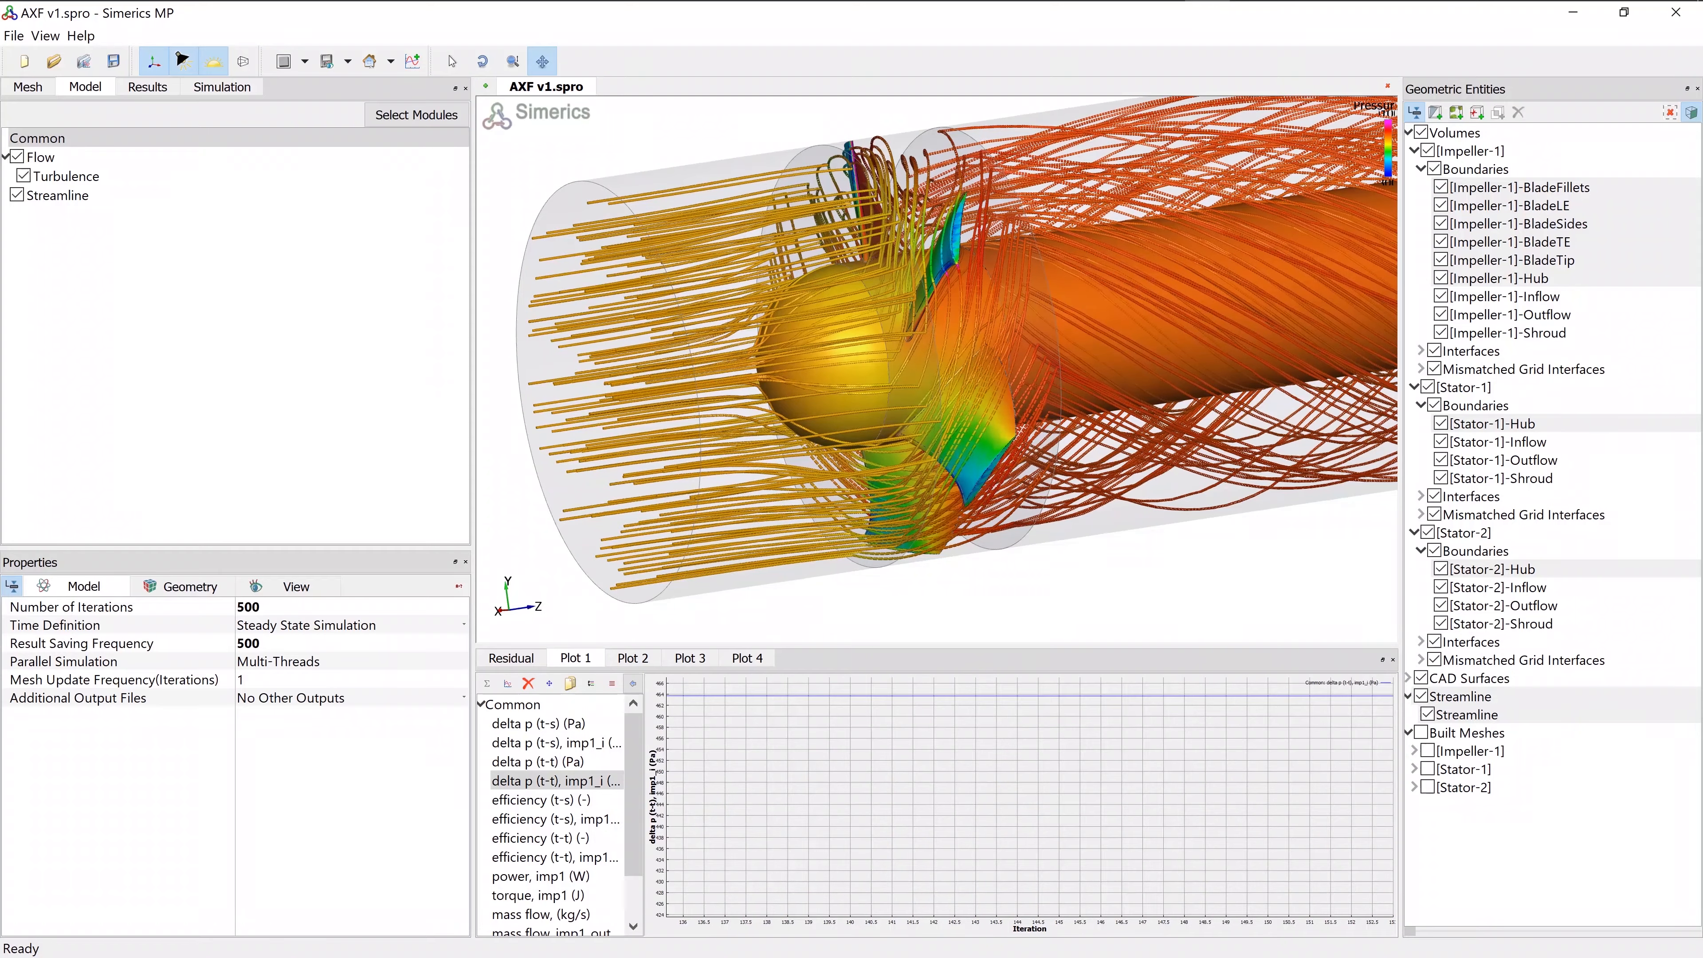
# Examine the latest iterations of the efficiency curve in Plot 2 up close, and return to the residual plot
pyautogui.click(633, 658)
pyautogui.moveTo(1321, 694); pyautogui.dragTo(1395, 677)
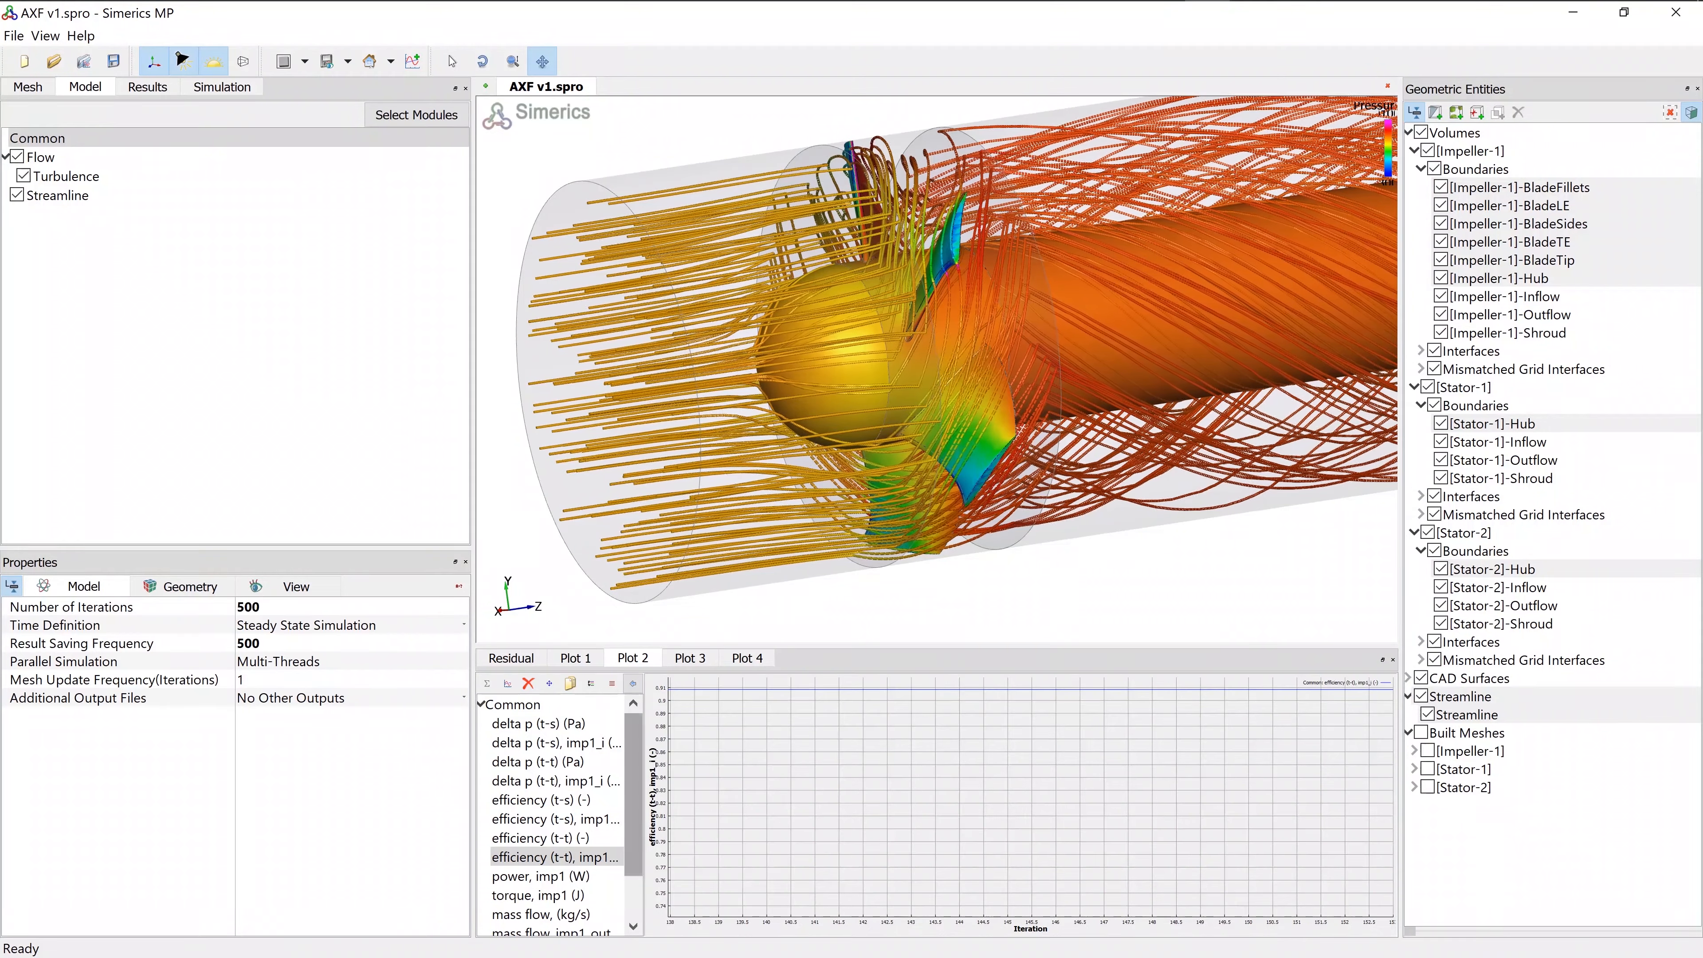
pyautogui.click(571, 657)
pyautogui.click(511, 658)
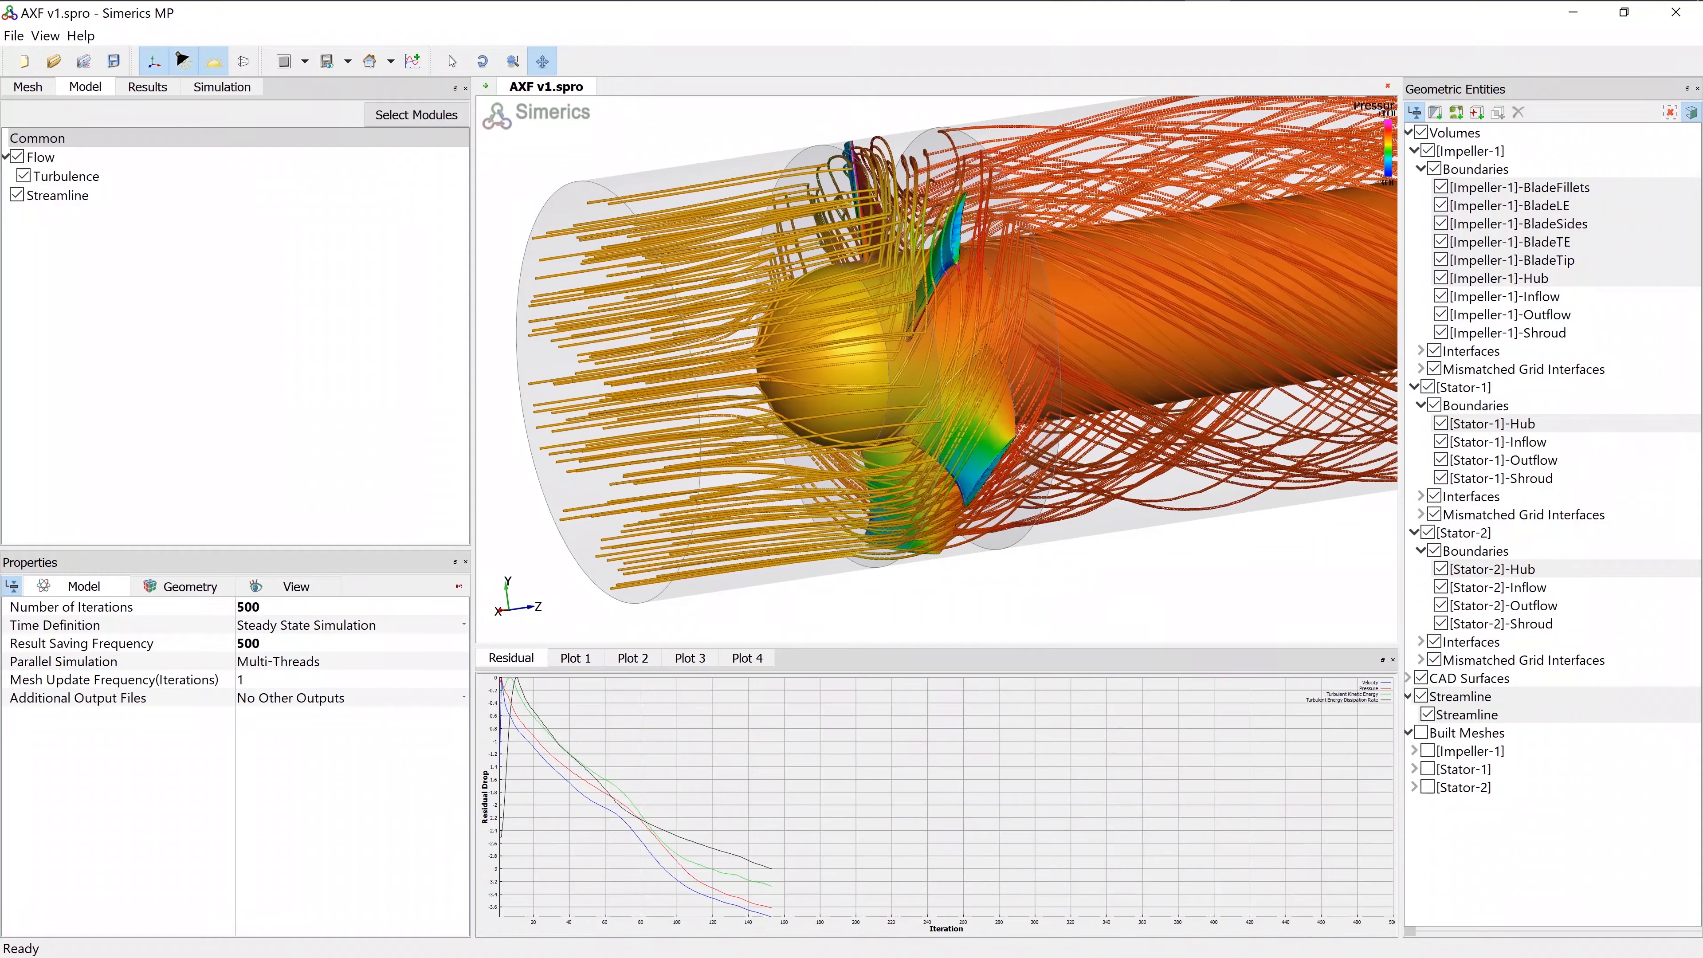